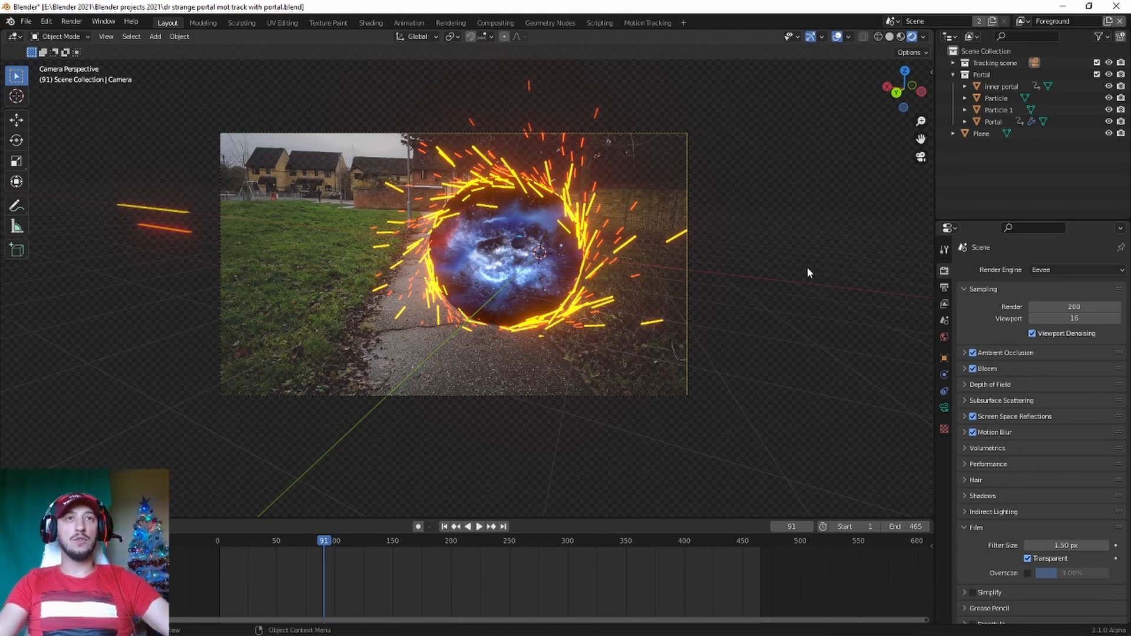
# - Play back the camera-view animation and examine the portal's sparks around the ring against the tracked footage
pyautogui.press('space')
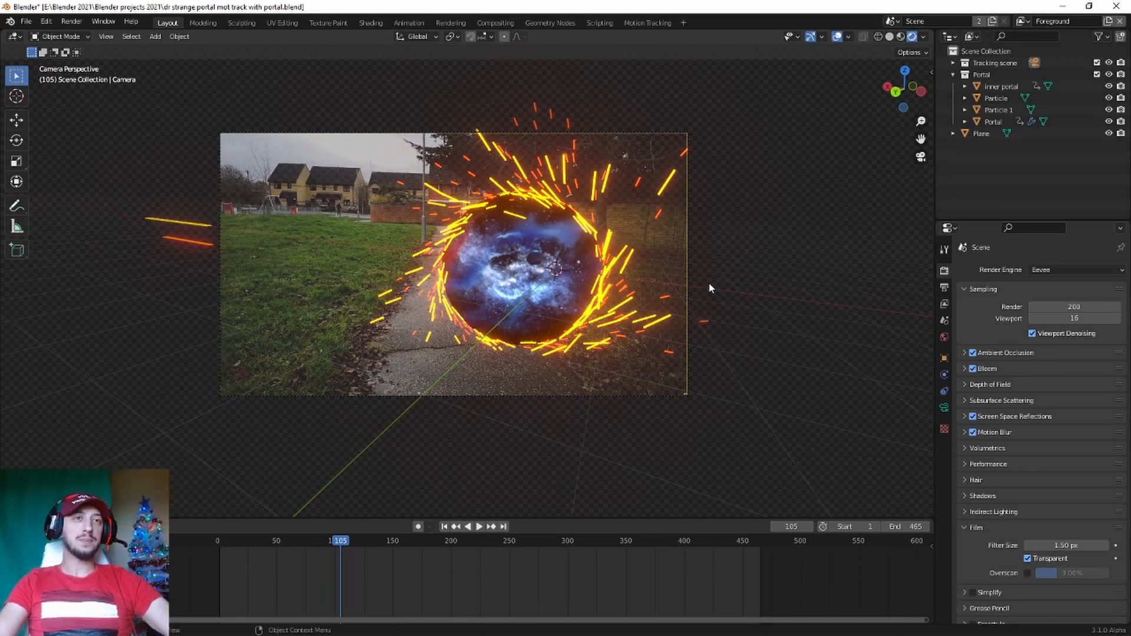
pyautogui.press('space')
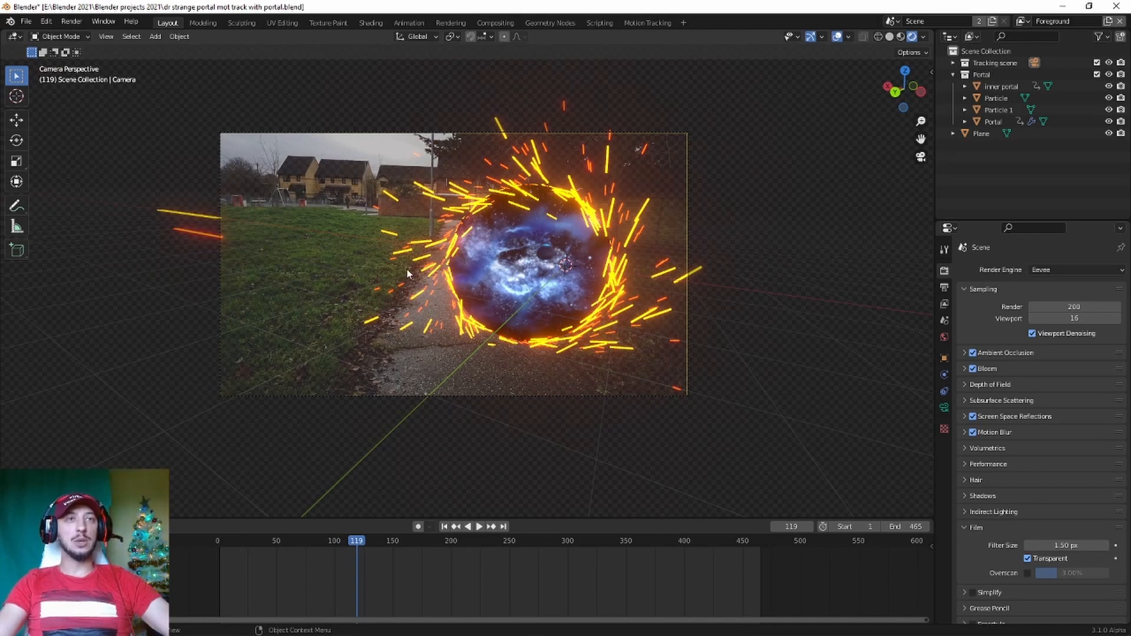
pyautogui.scroll(-1, 565, 332)
pyautogui.scroll(5, 566, 329)
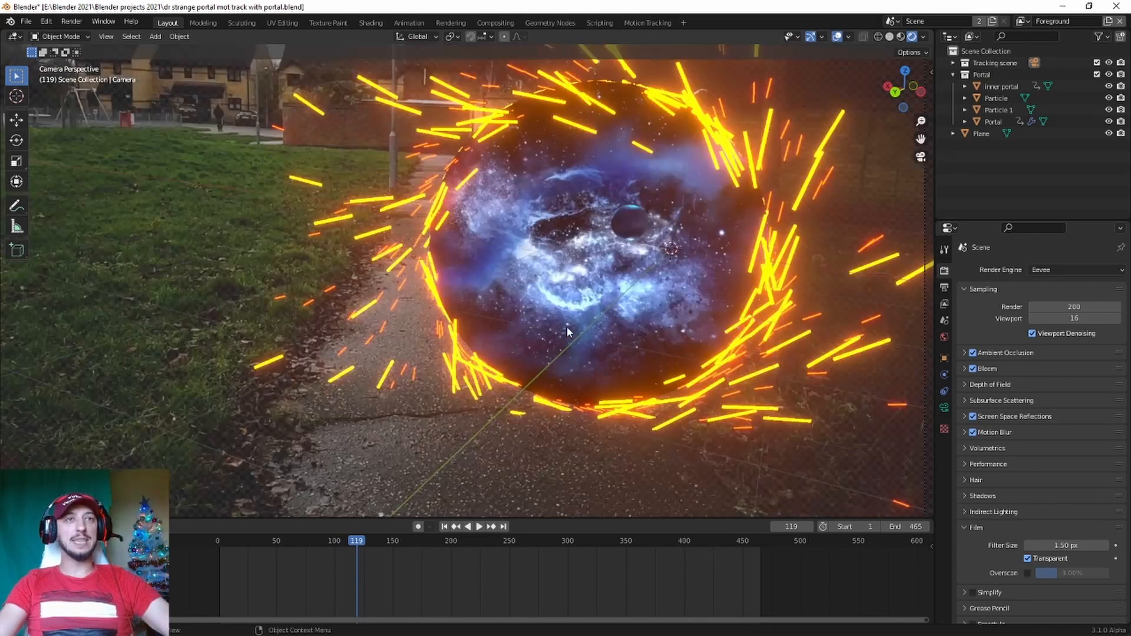
pyautogui.scroll(-2, 566, 327)
pyautogui.keyDown('shift'); pyautogui.moveTo(567, 328); pyautogui.dragTo(529, 345, button='middle'); pyautogui.keyUp('shift')
pyautogui.press('space')
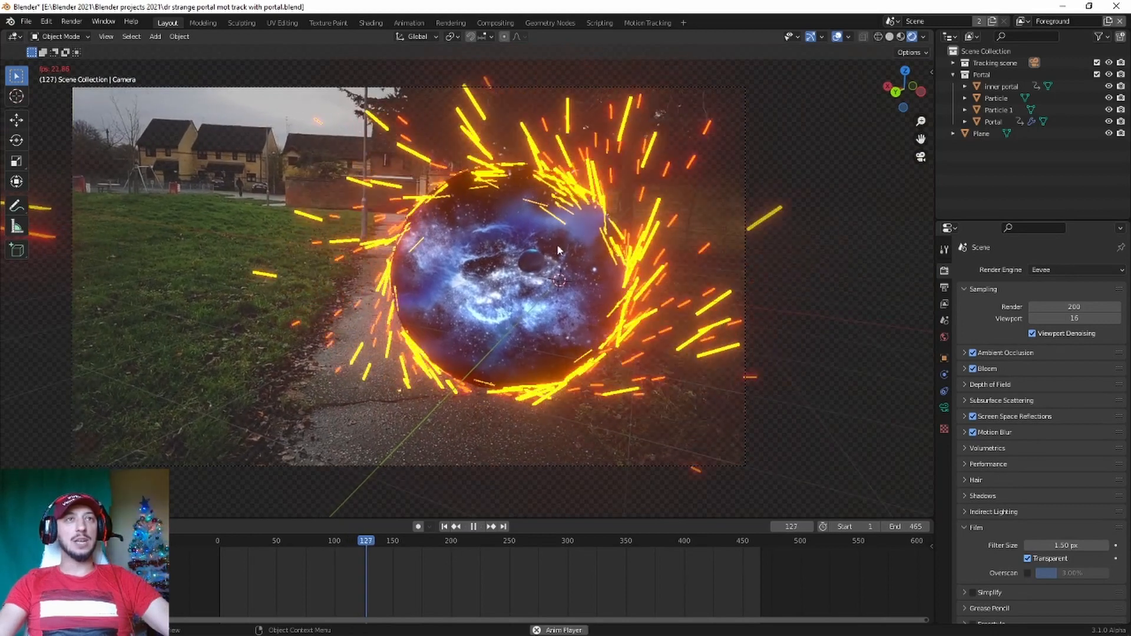
pyautogui.press('space')
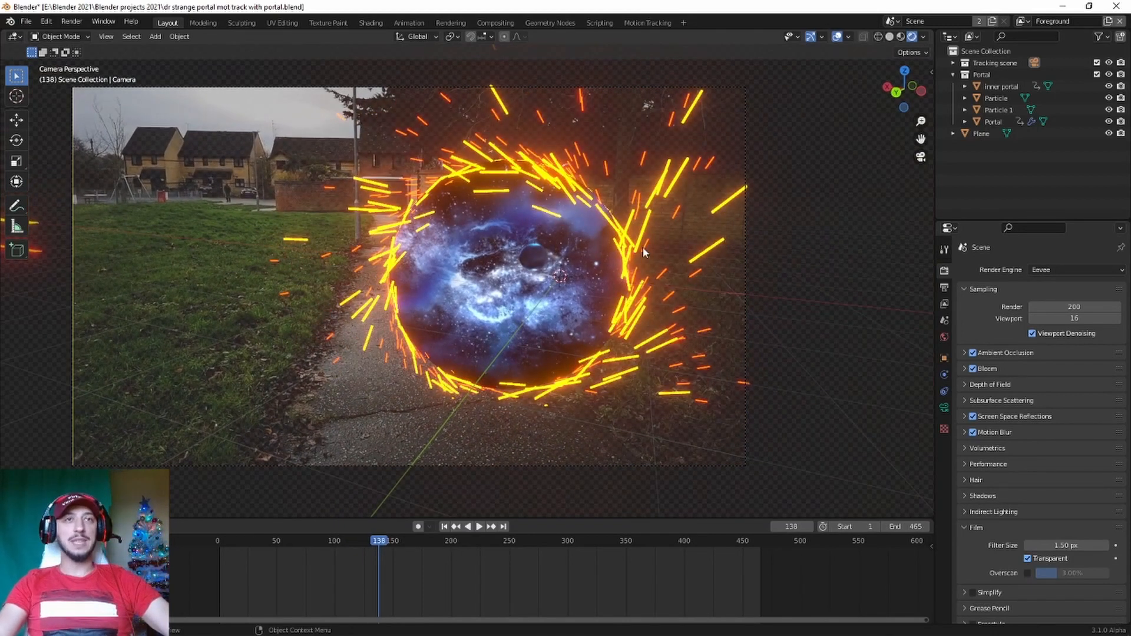
# - Select the Portal object, return to frame 1, and examine the emission, velocity and render settings of its first particle system
pyautogui.click(994, 122)
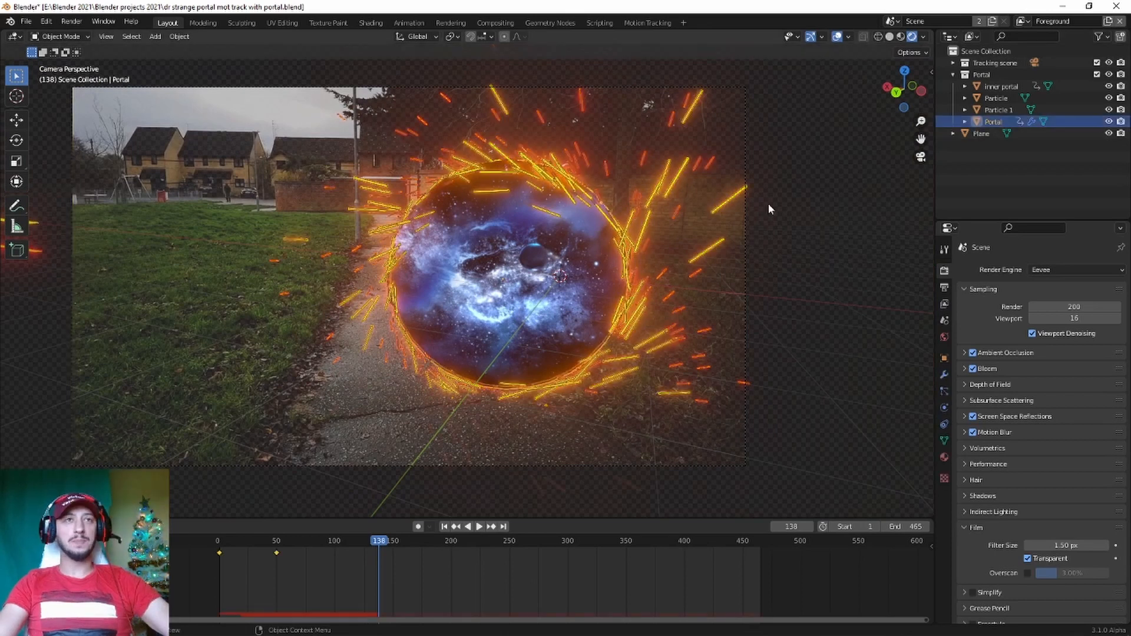
pyautogui.click(944, 391)
pyautogui.hotkey('shift', 'Left')
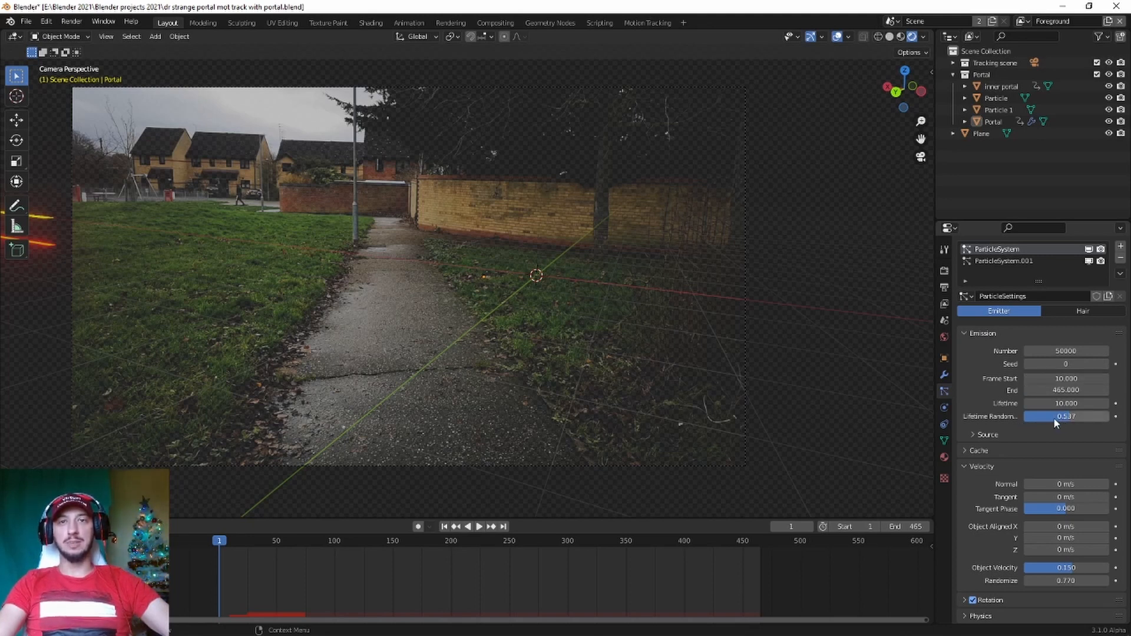
pyautogui.scroll(-3, 1053, 417)
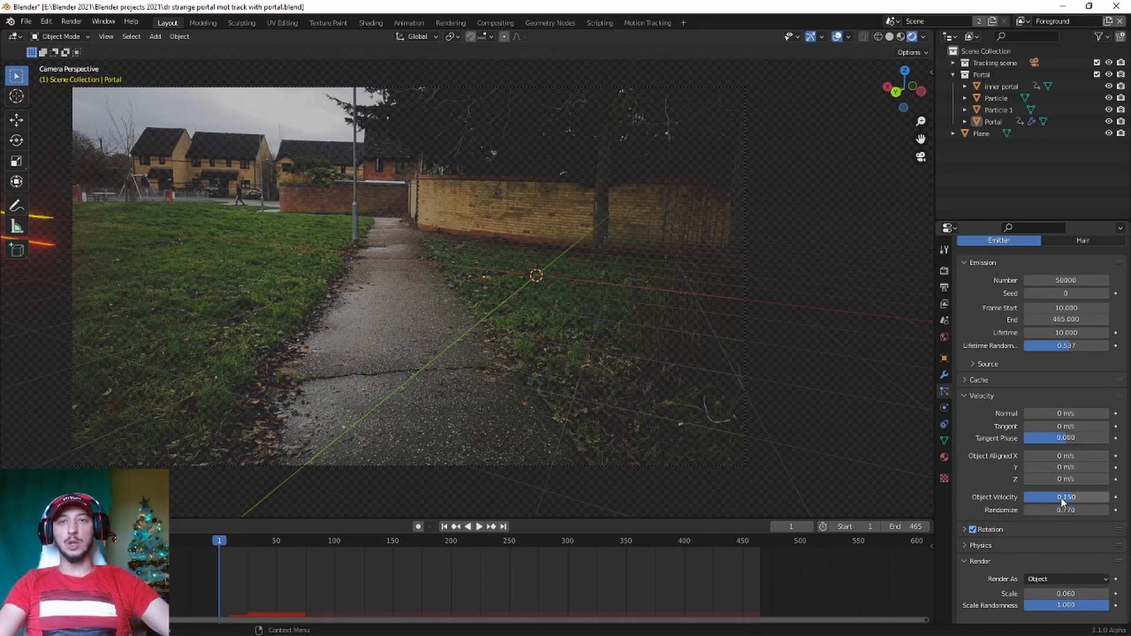
pyautogui.scroll(-3, 1067, 504)
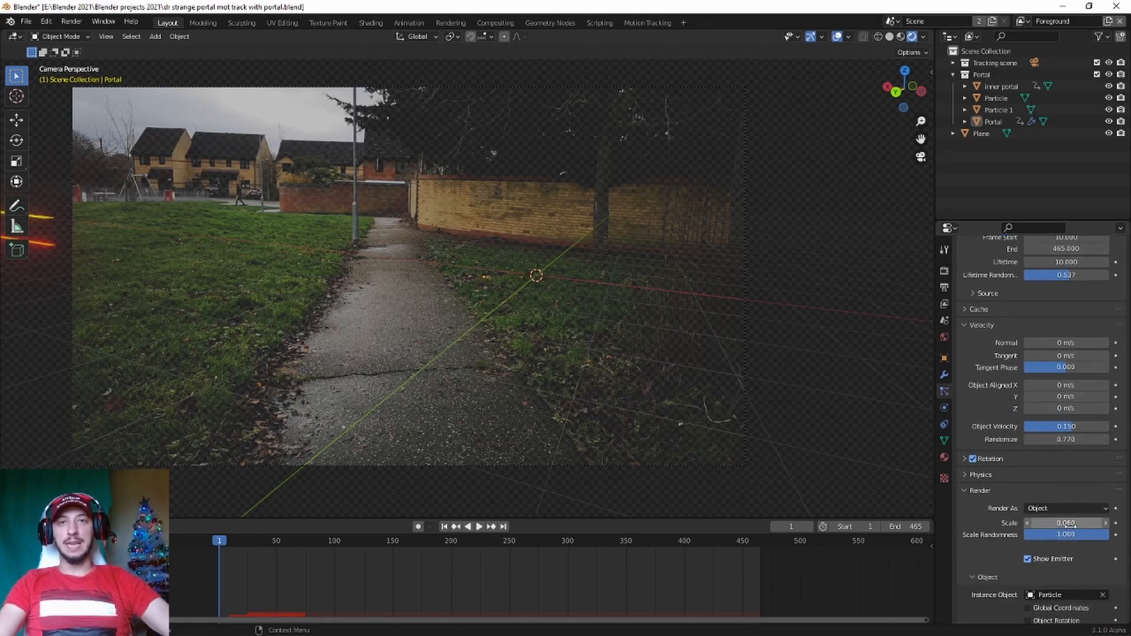
pyautogui.scroll(-2, 1070, 538)
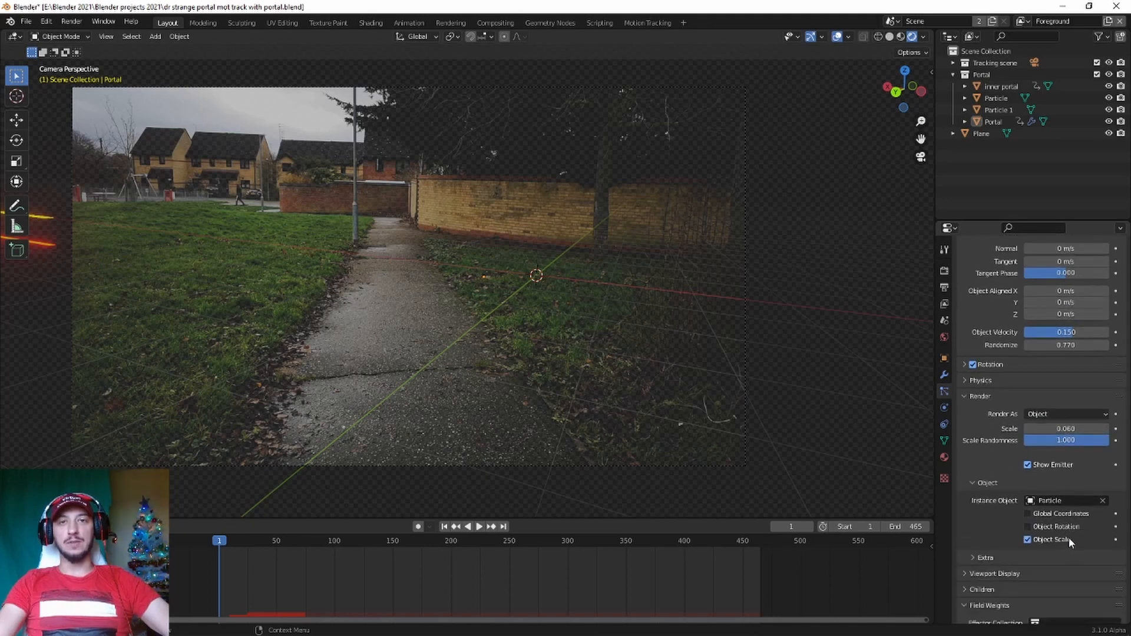
pyautogui.scroll(9, 1068, 536)
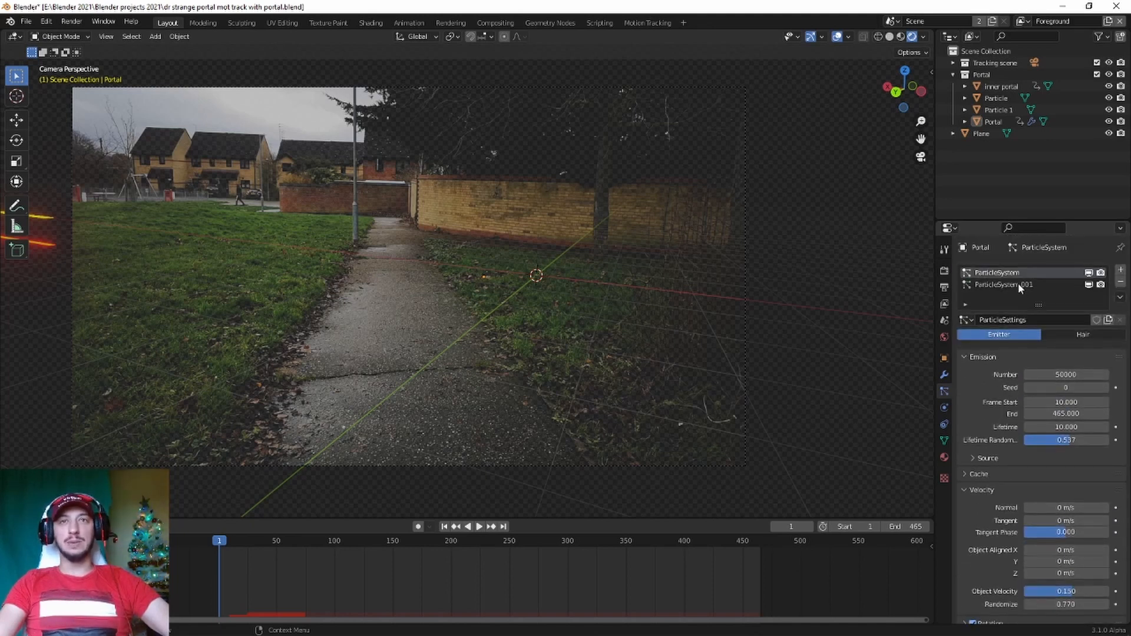
# - Review the settings of Portal's ParticleSystem.001 and play the animation to check the sparks
pyautogui.click(1018, 284)
pyautogui.scroll(-3, 1032, 354)
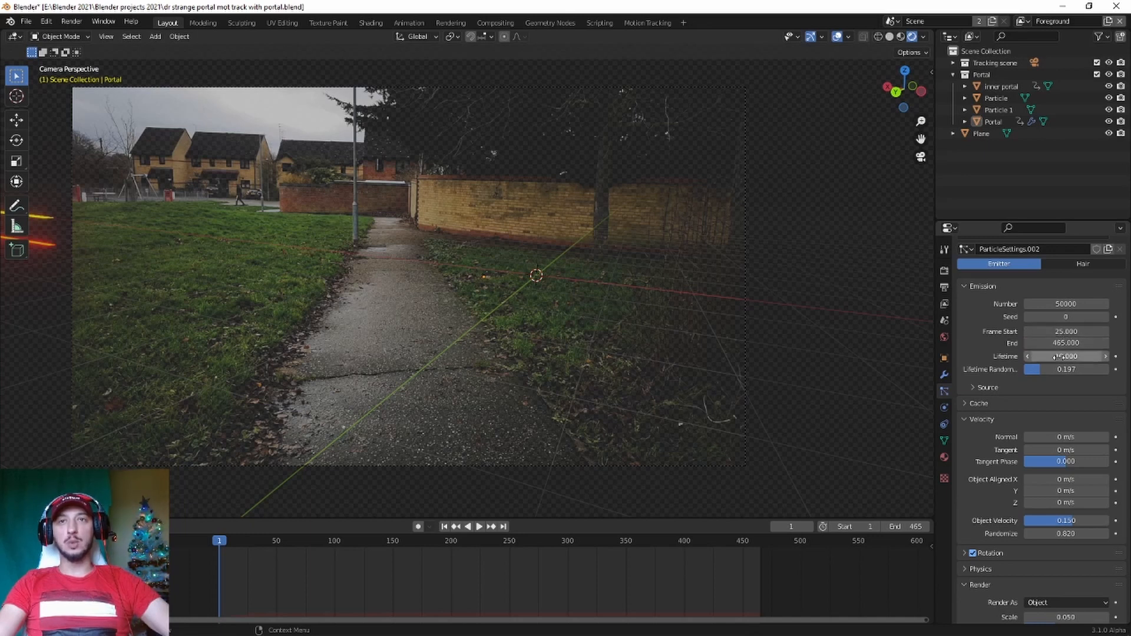
pyautogui.scroll(-3, 1058, 377)
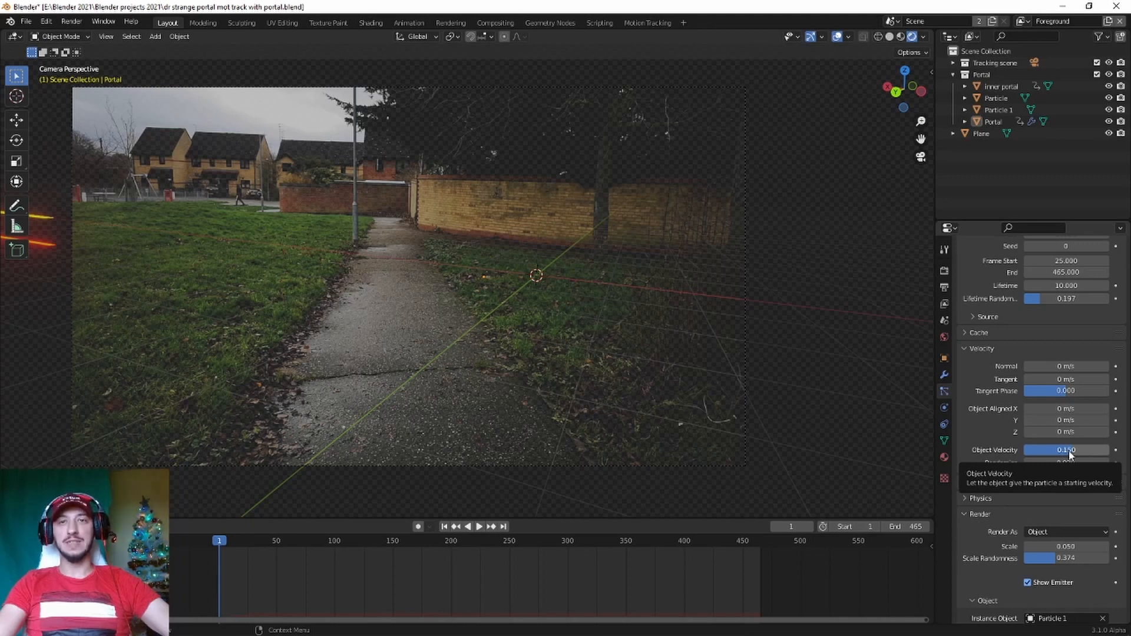
pyautogui.scroll(-3, 1069, 453)
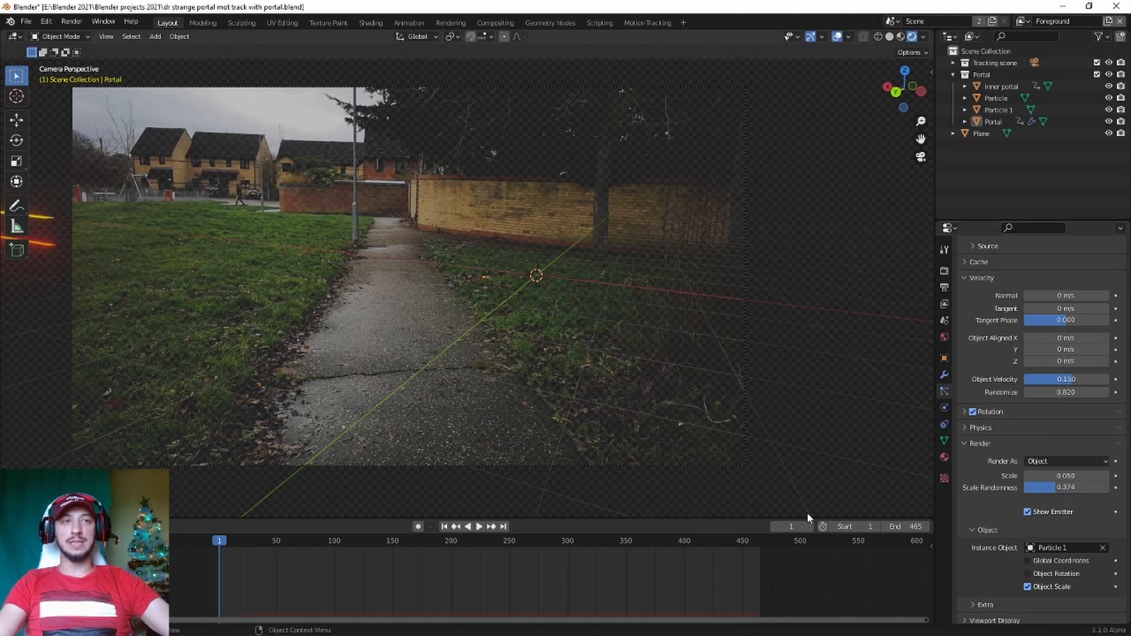
pyautogui.press('space')
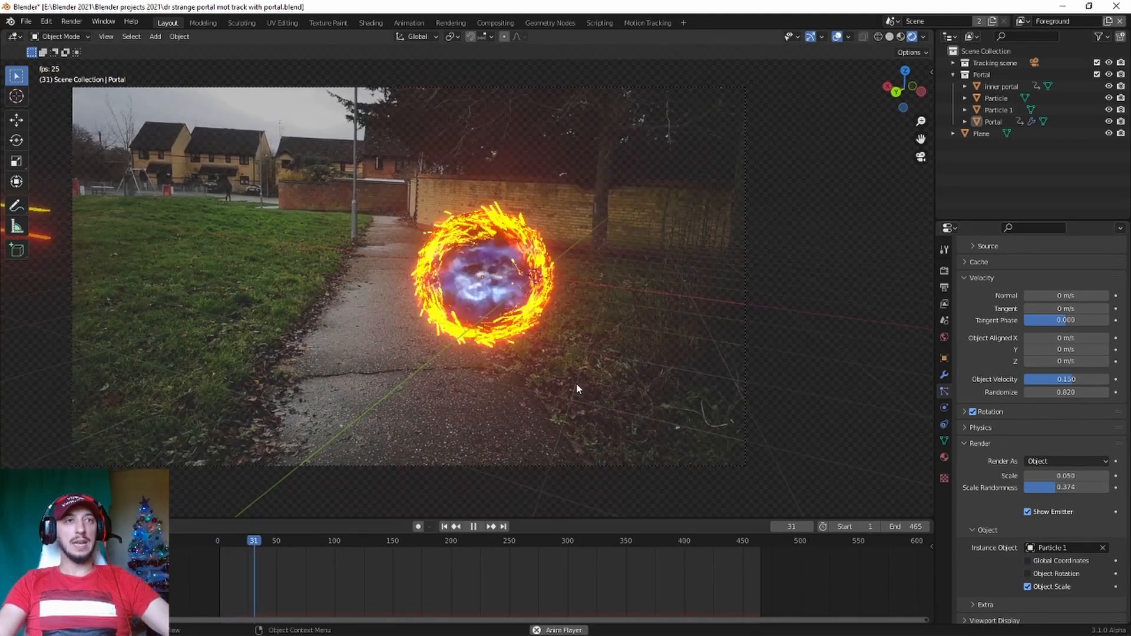
pyautogui.press('space')
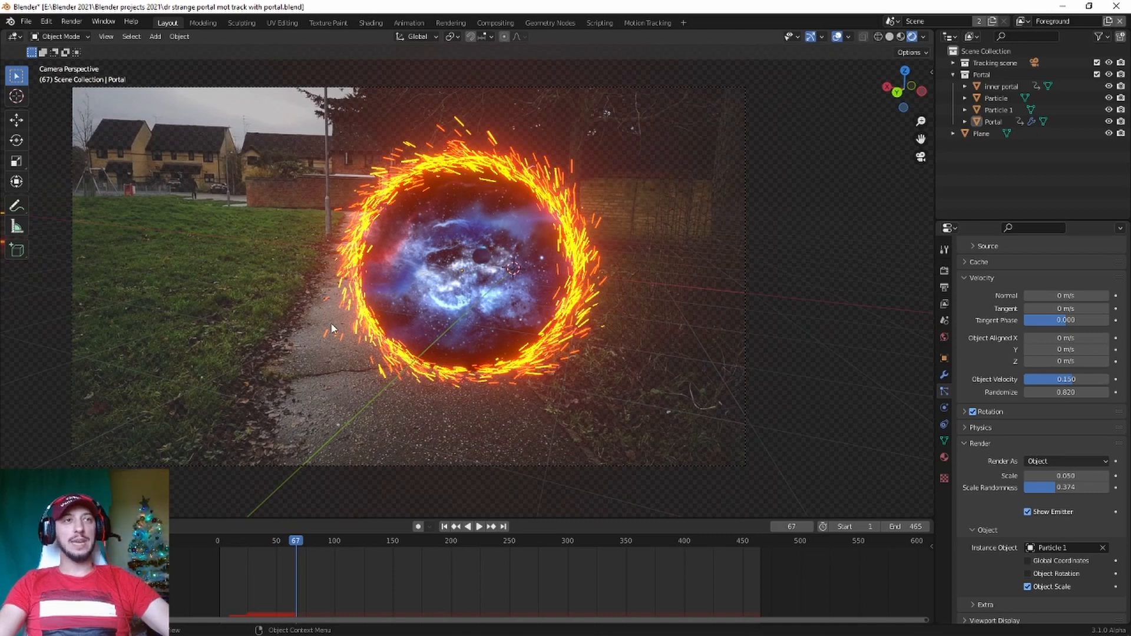
# - Shift the emission color of the Particle 1 object's material to a slightly more orange red
pyautogui.keyDown('shift'); pyautogui.moveTo(331, 323); pyautogui.dragTo(565, 350, button='middle'); pyautogui.keyUp('shift')
pyautogui.click(235, 271)
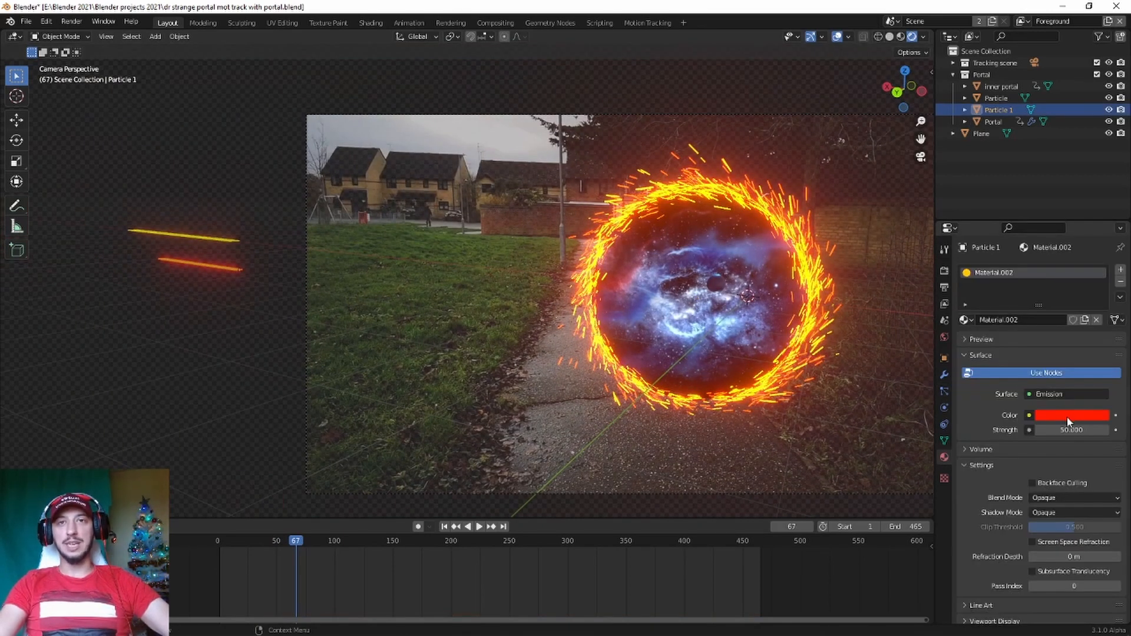
pyautogui.click(1069, 419)
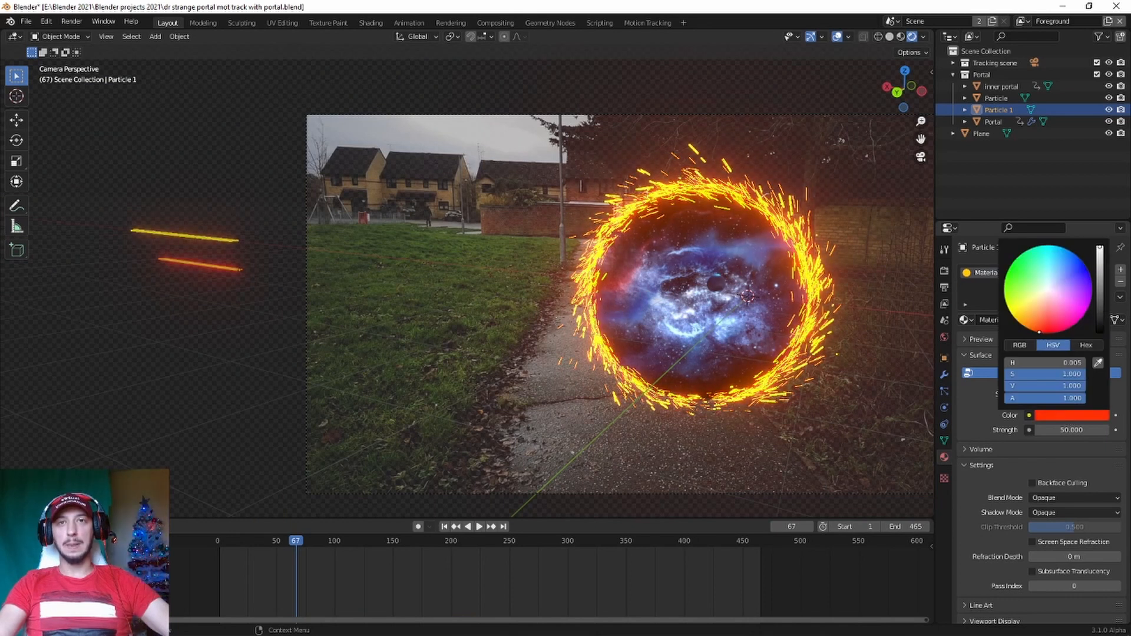
pyautogui.moveTo(1044, 335); pyautogui.dragTo(1038, 333)
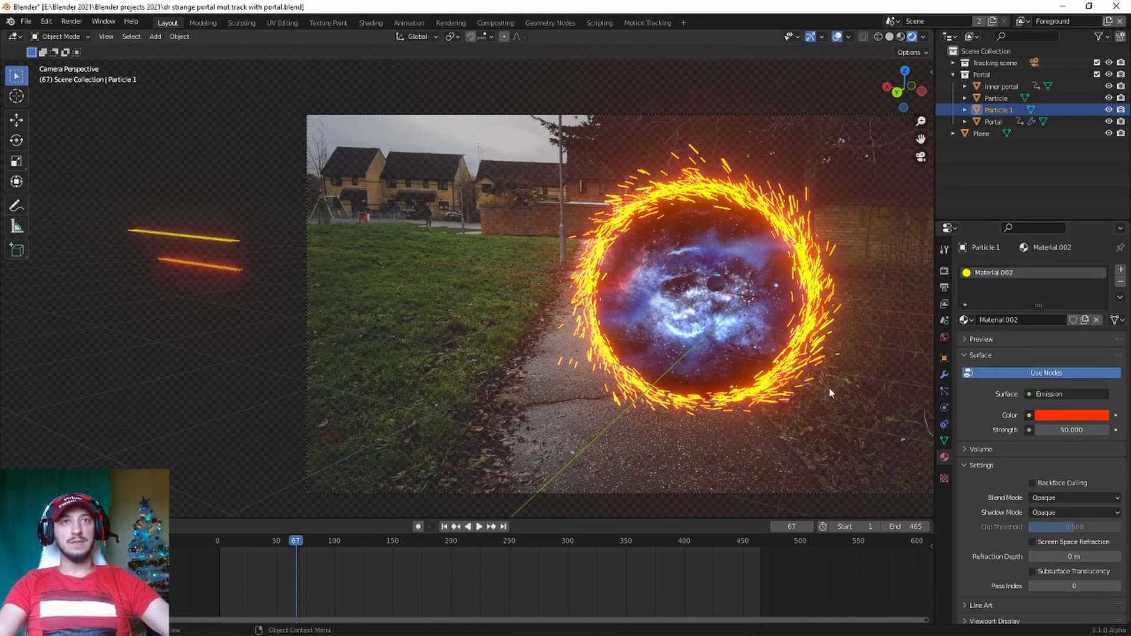
# - Replay the animation from the first frame to check the portal with the adjusted particle color
pyautogui.press('space')
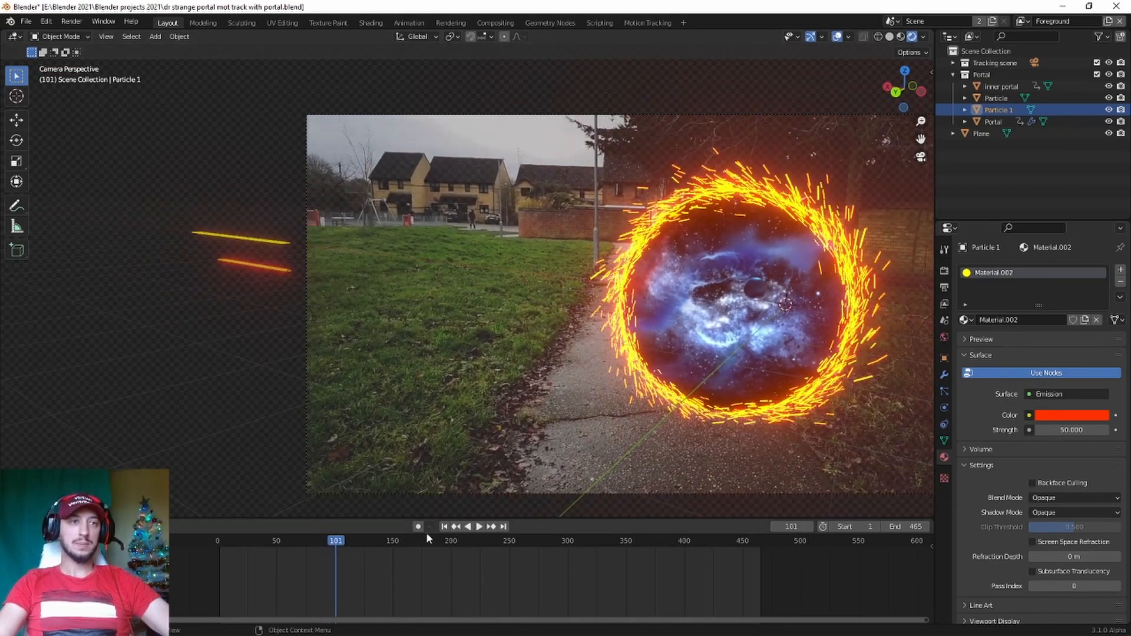
pyautogui.click(444, 527)
pyautogui.press('space')
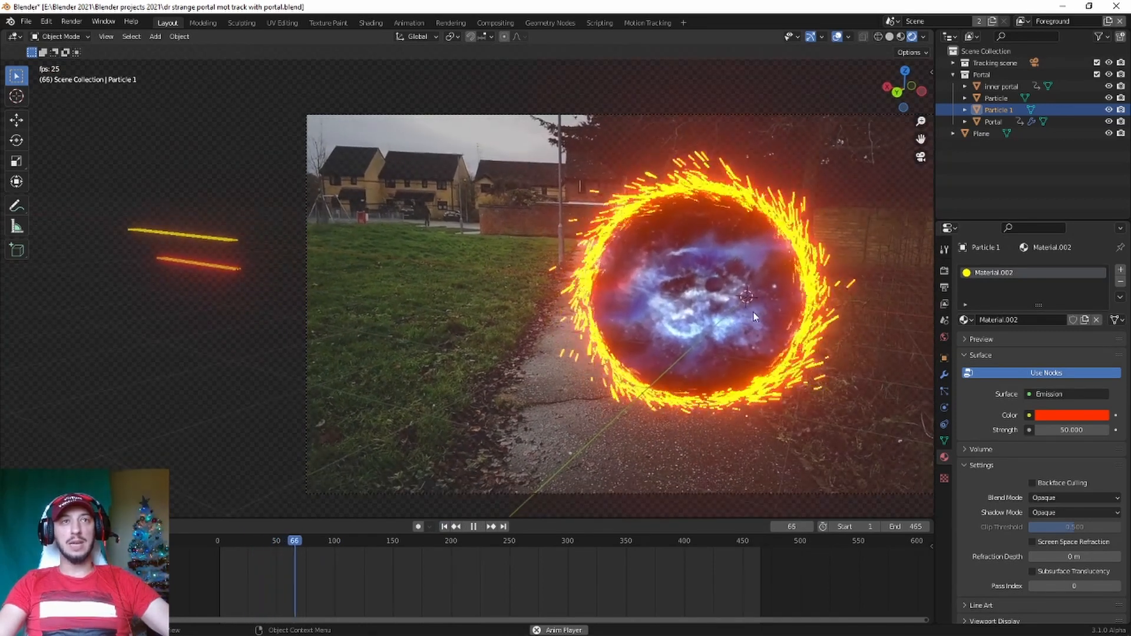
pyautogui.press('space')
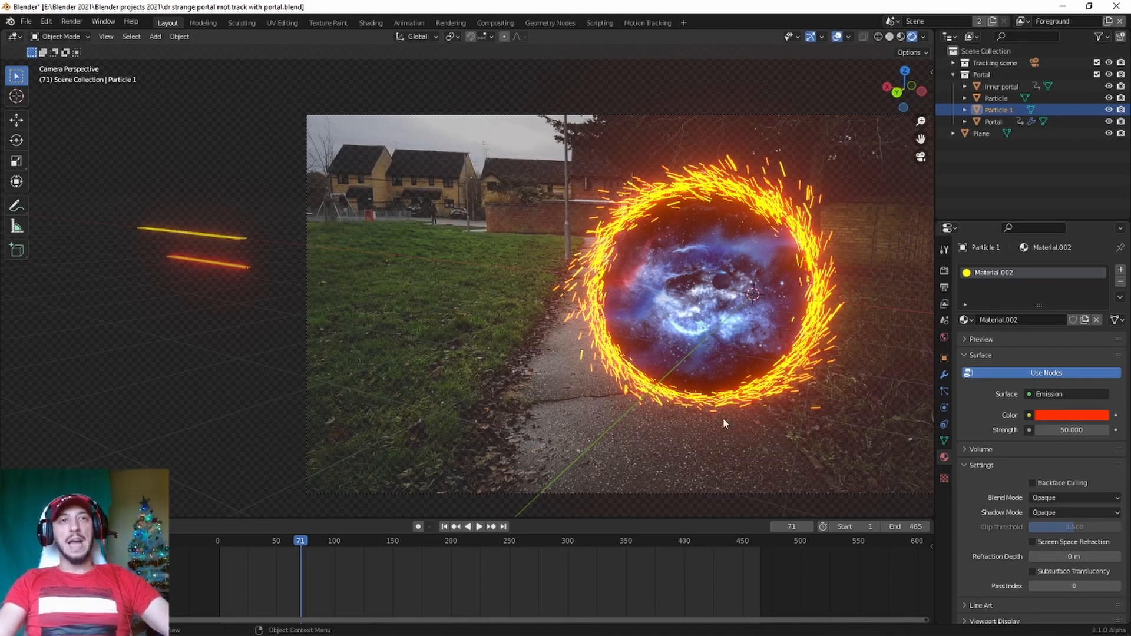
# - Switch to solid shading and knife-cut the ground plane from edge to edge, parallel to the portal on its +Y side
pyautogui.click(890, 36)
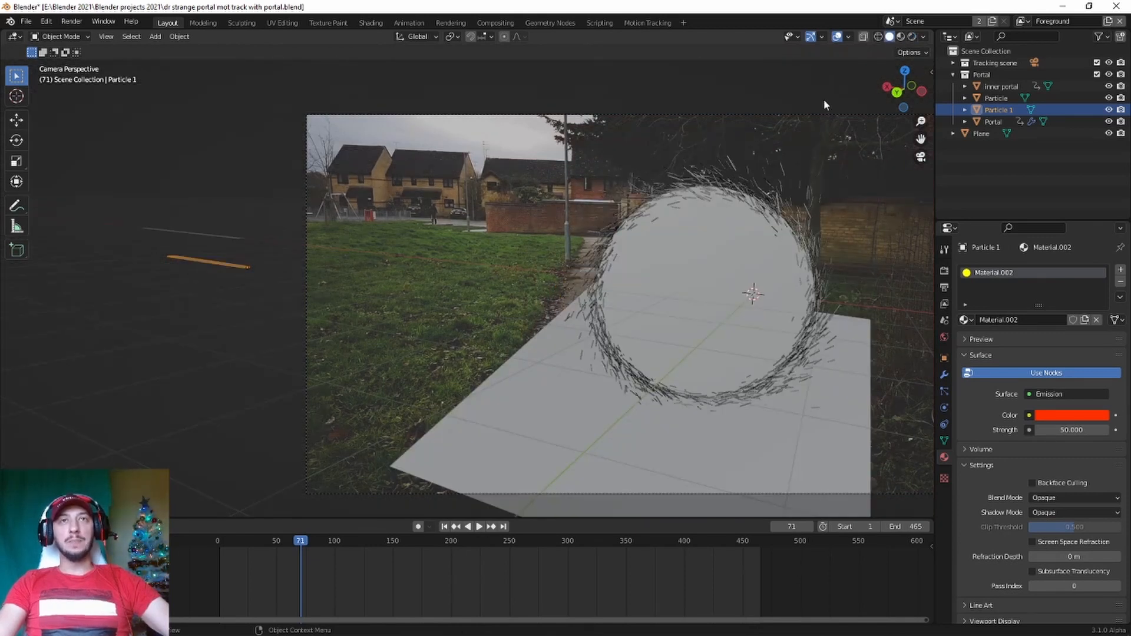
pyautogui.moveTo(572, 316); pyautogui.dragTo(606, 341, button='middle')
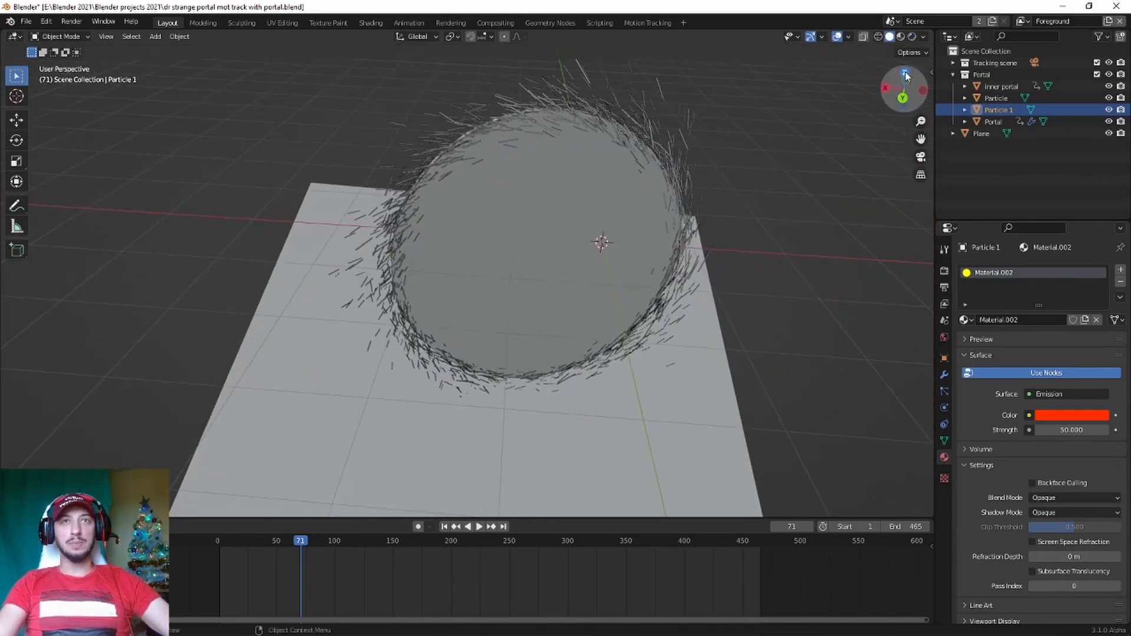
pyautogui.click(906, 75)
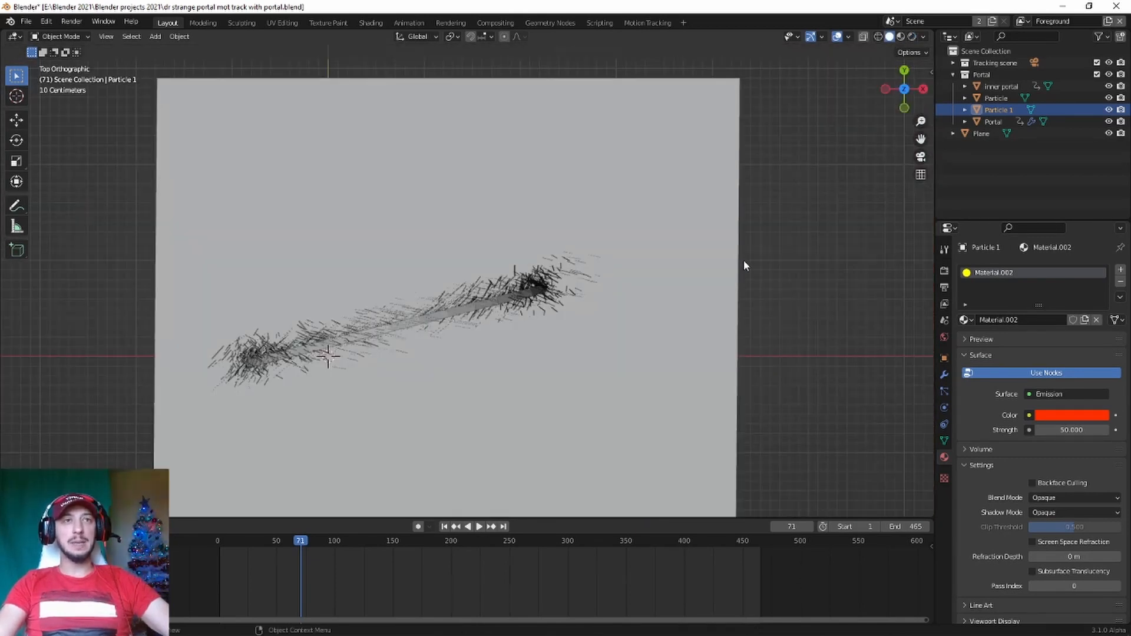
pyautogui.click(688, 172)
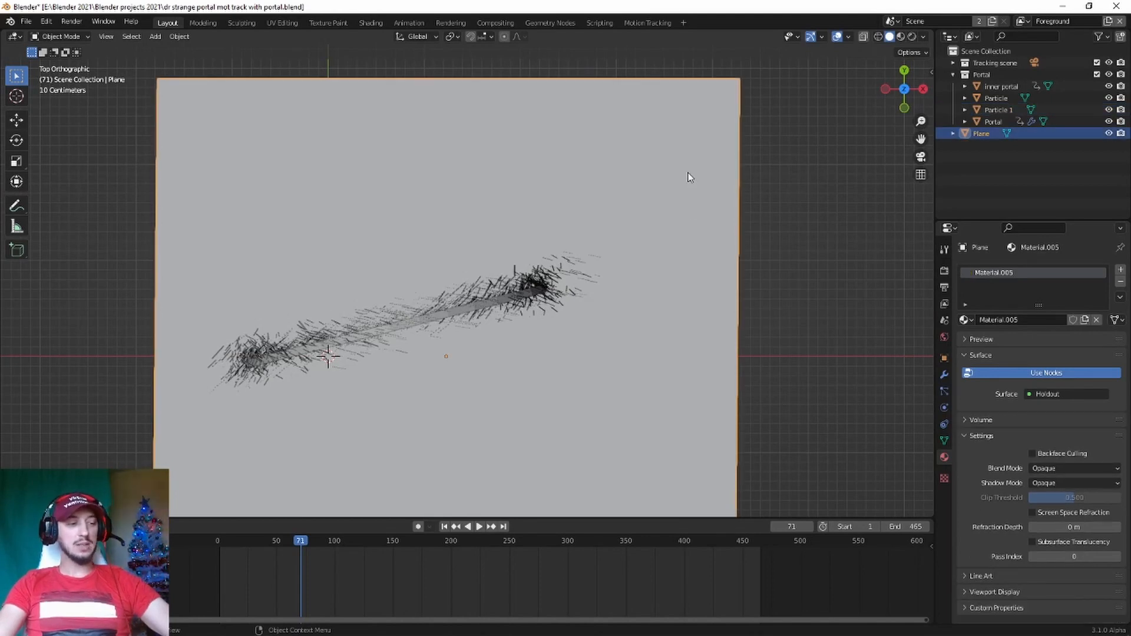
pyautogui.press('Tab')
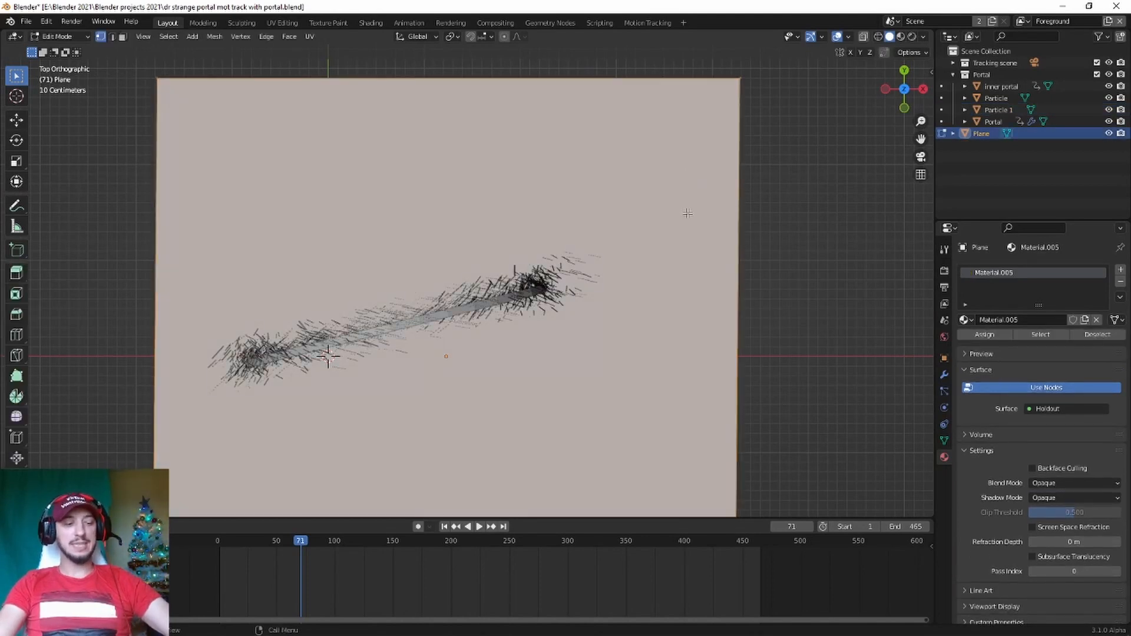
pyautogui.press('k')
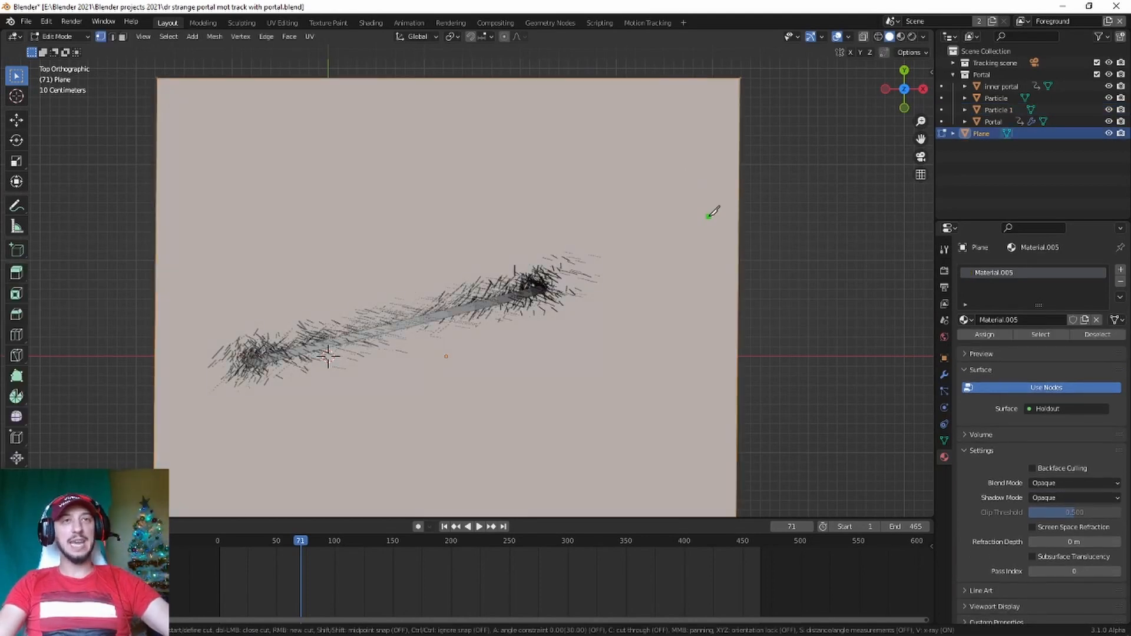
pyautogui.click(740, 193)
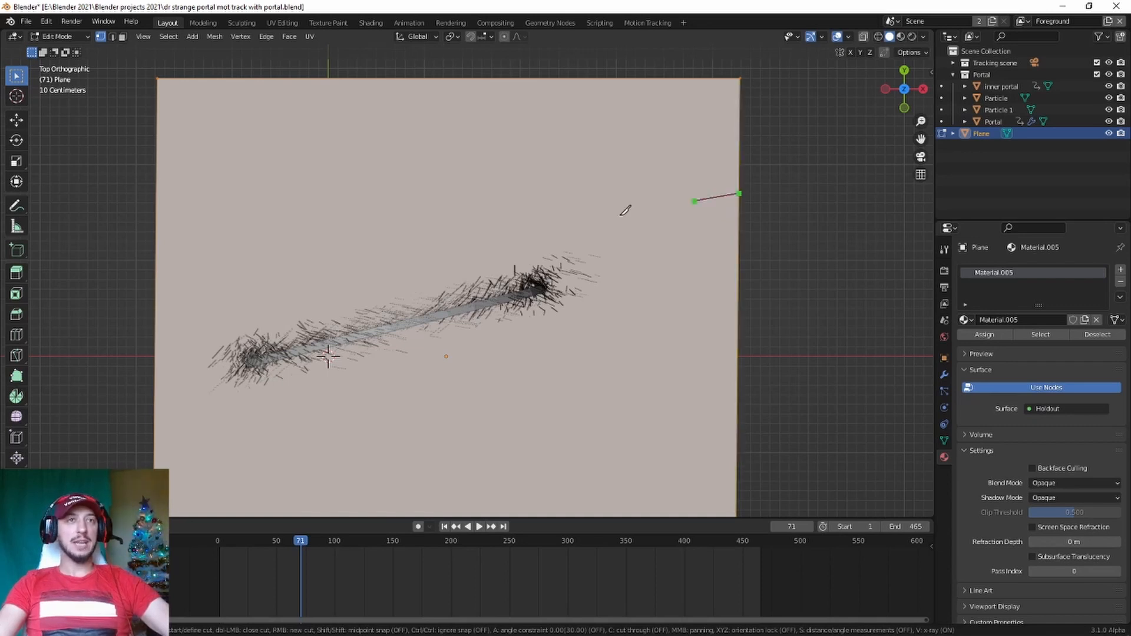
pyautogui.click(165, 325)
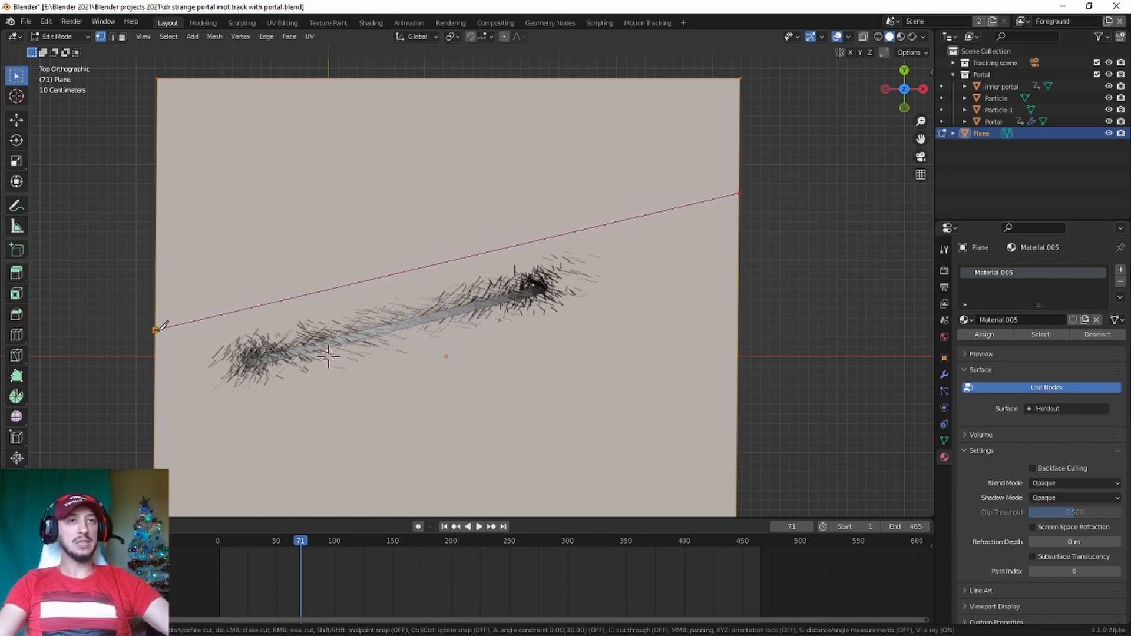
pyautogui.press('Return')
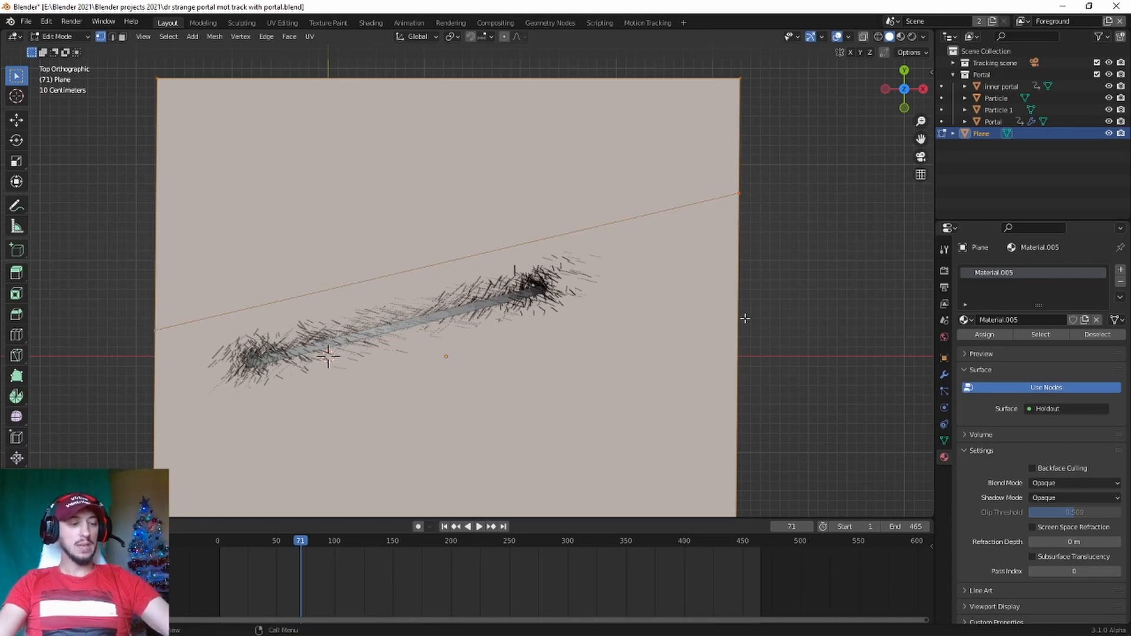
# - Make a second edge-to-edge knife cut across the ground plane, parallel to the portal on its -Y side
pyautogui.press('k')
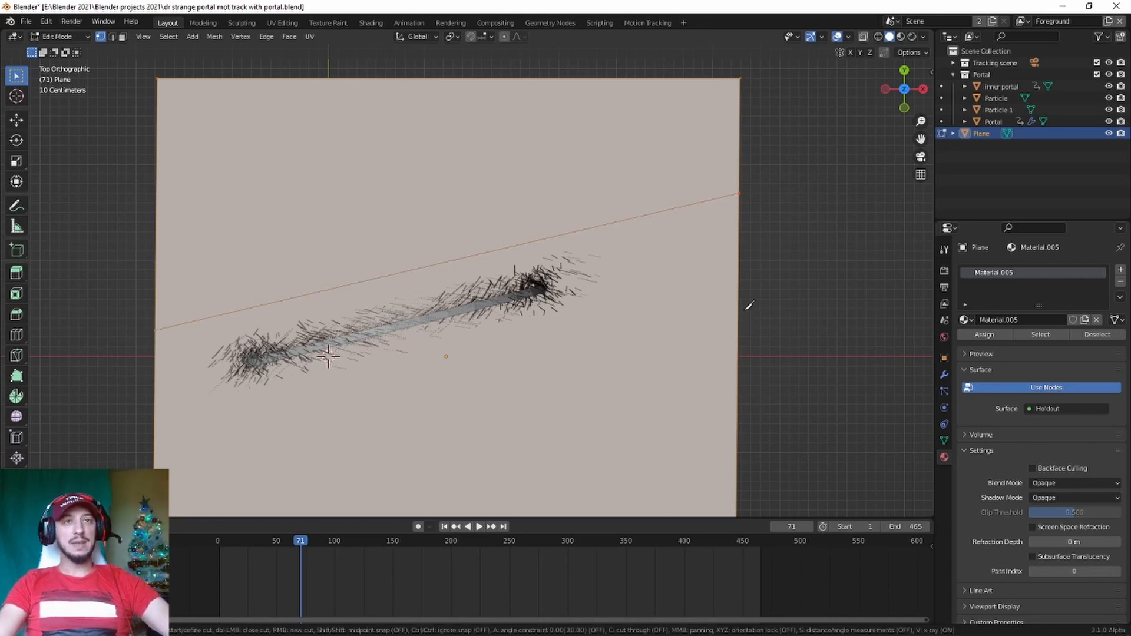
pyautogui.click(739, 273)
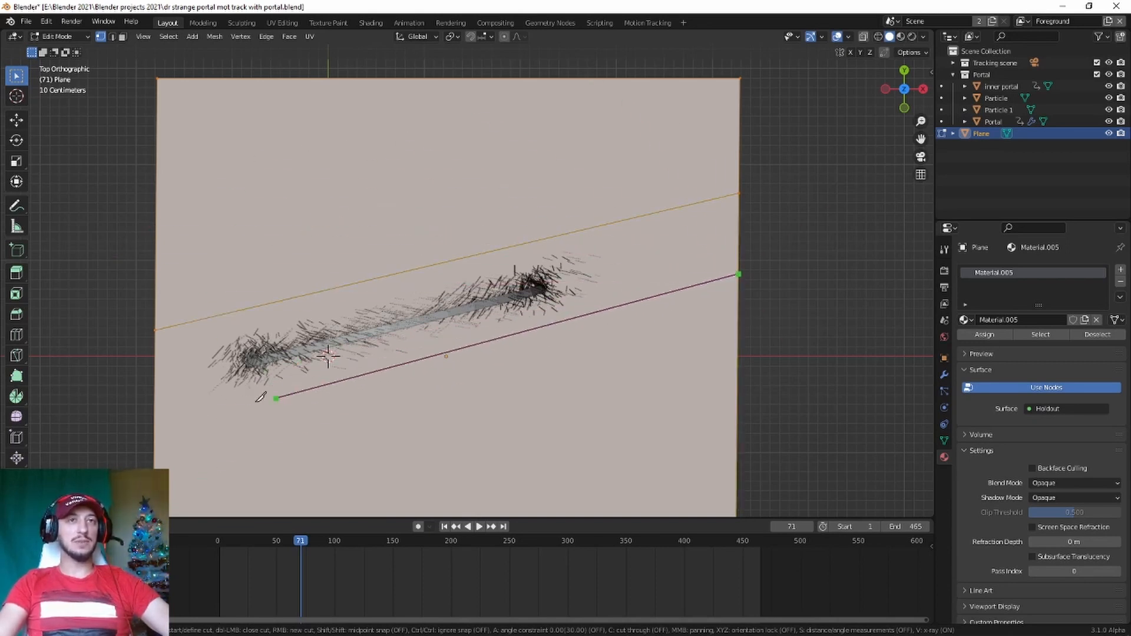
pyautogui.click(155, 411)
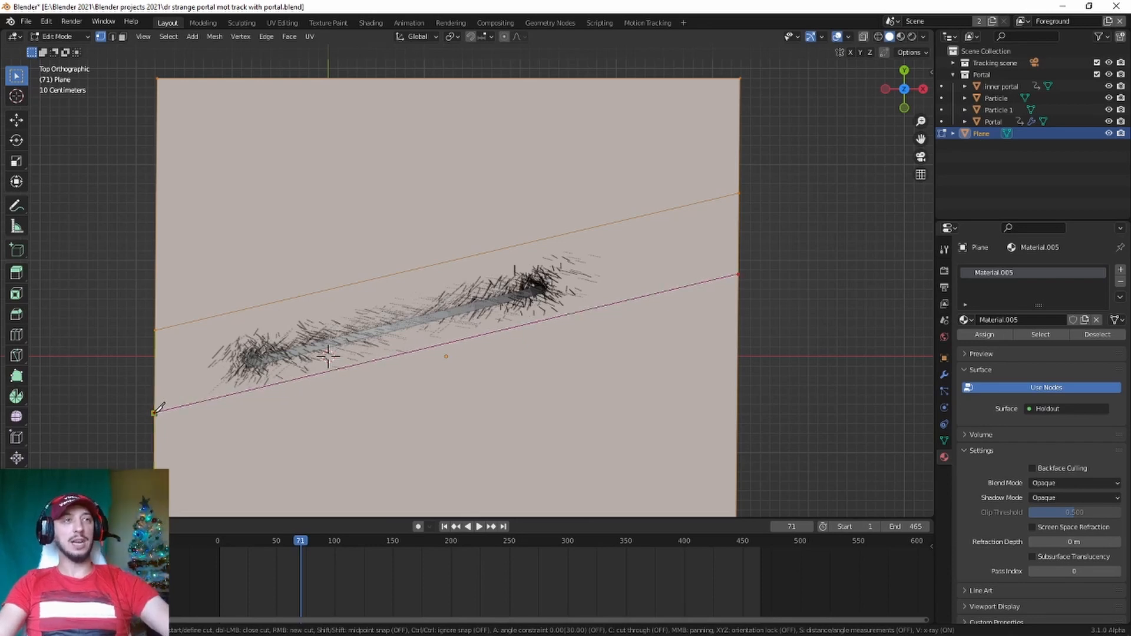
pyautogui.press('Return')
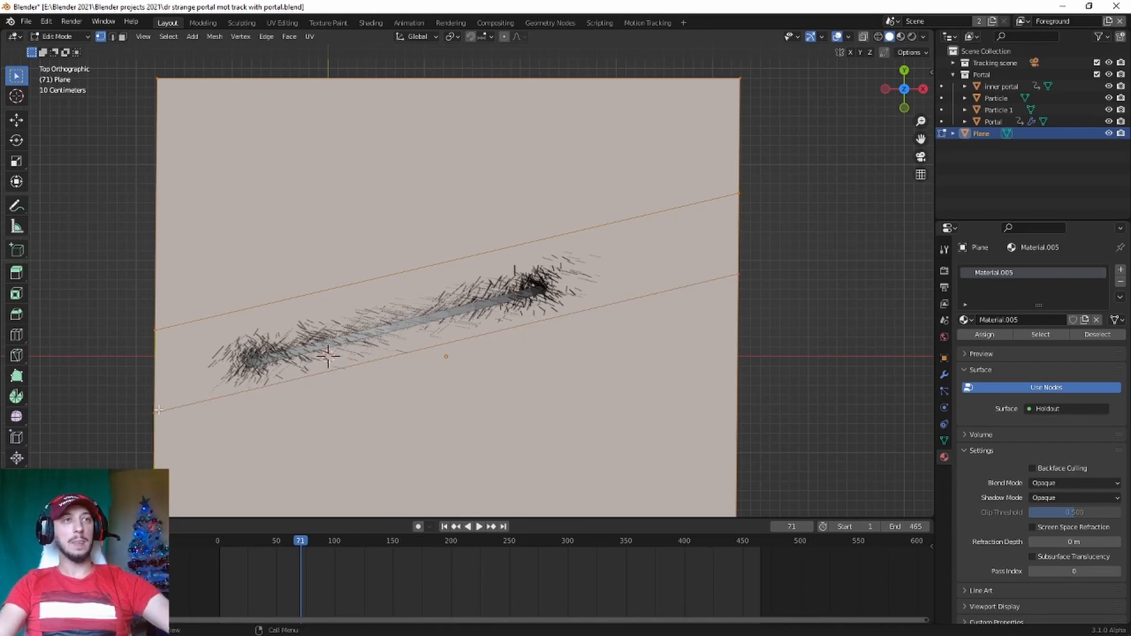
# - Select the ground plane's middle strip face under the portal, separate it into its own object, and return to Object Mode
pyautogui.click(123, 38)
pyautogui.click(665, 261)
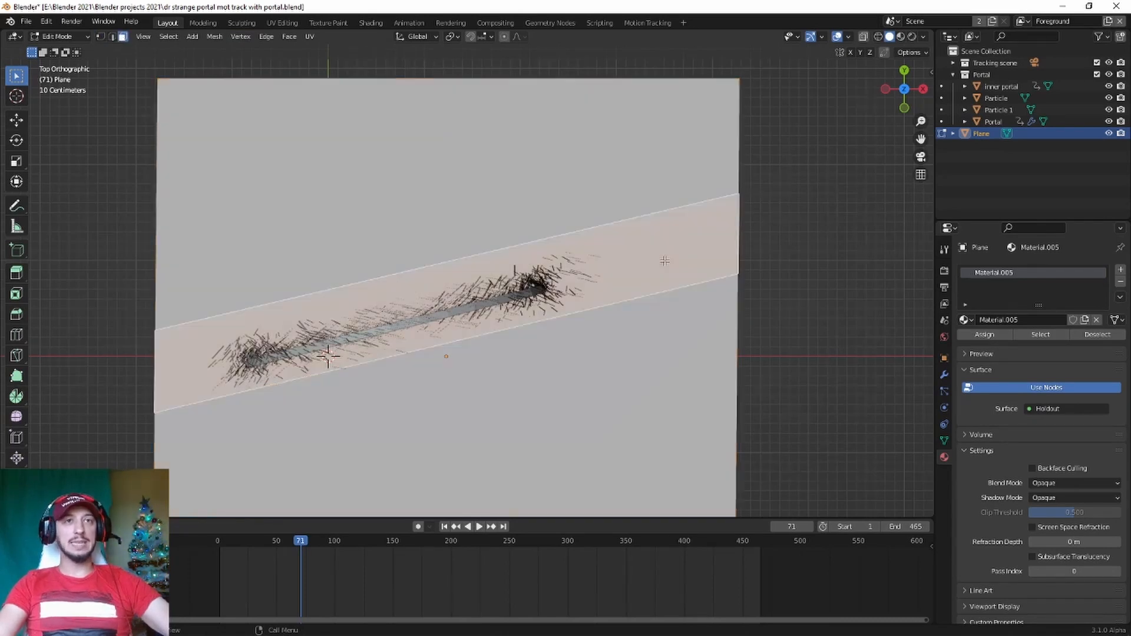
pyautogui.rightClick(638, 258)
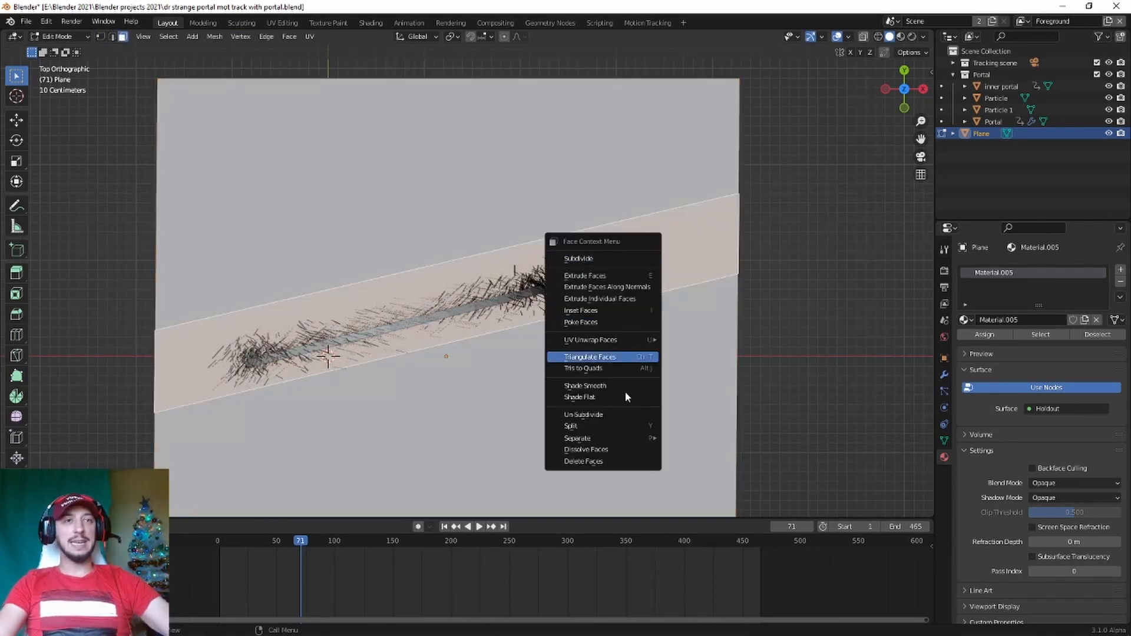
pyautogui.moveTo(616, 441)
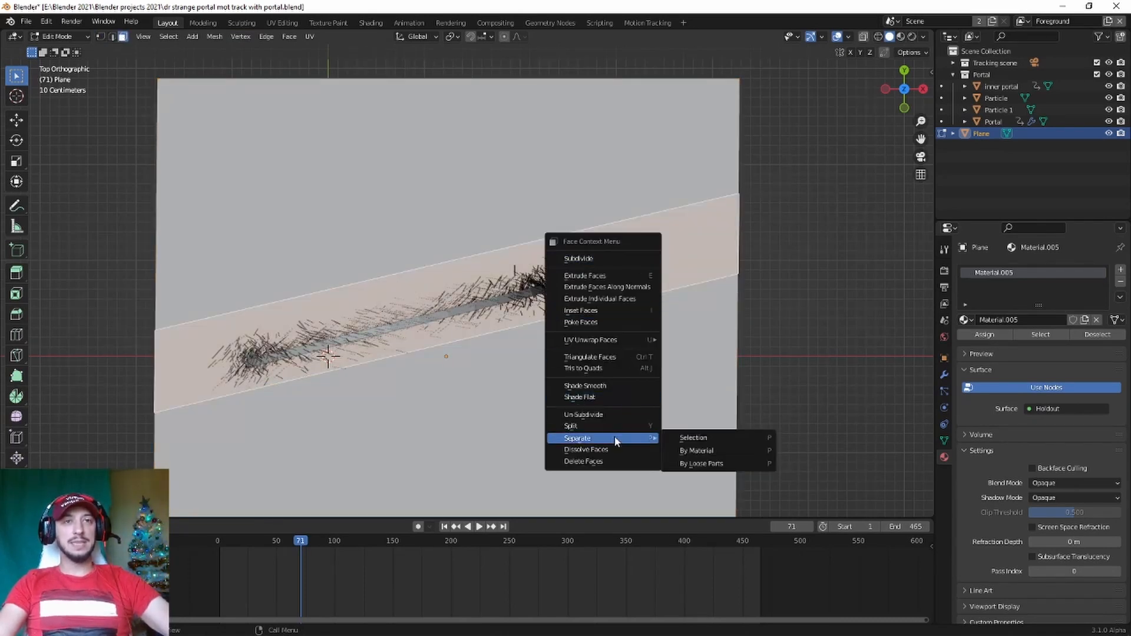
pyautogui.click(714, 440)
pyautogui.press('Tab')
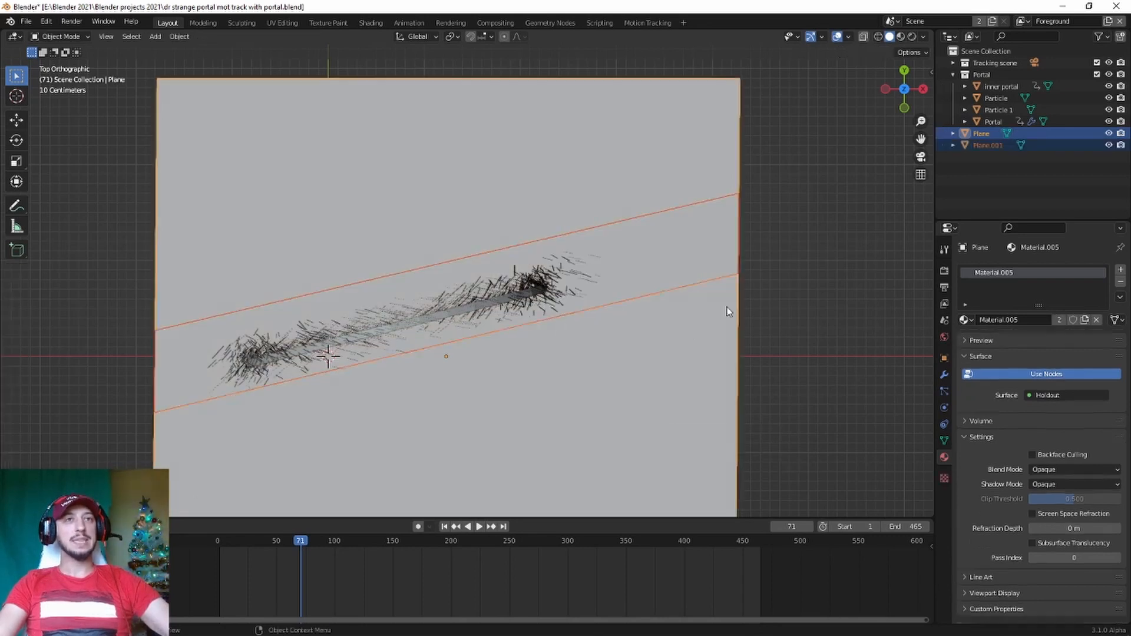
# - Select the separated ground strip under the portal and add a new particle system to it
pyautogui.moveTo(729, 308); pyautogui.dragTo(729, 224, button='middle')
pyautogui.click(547, 470)
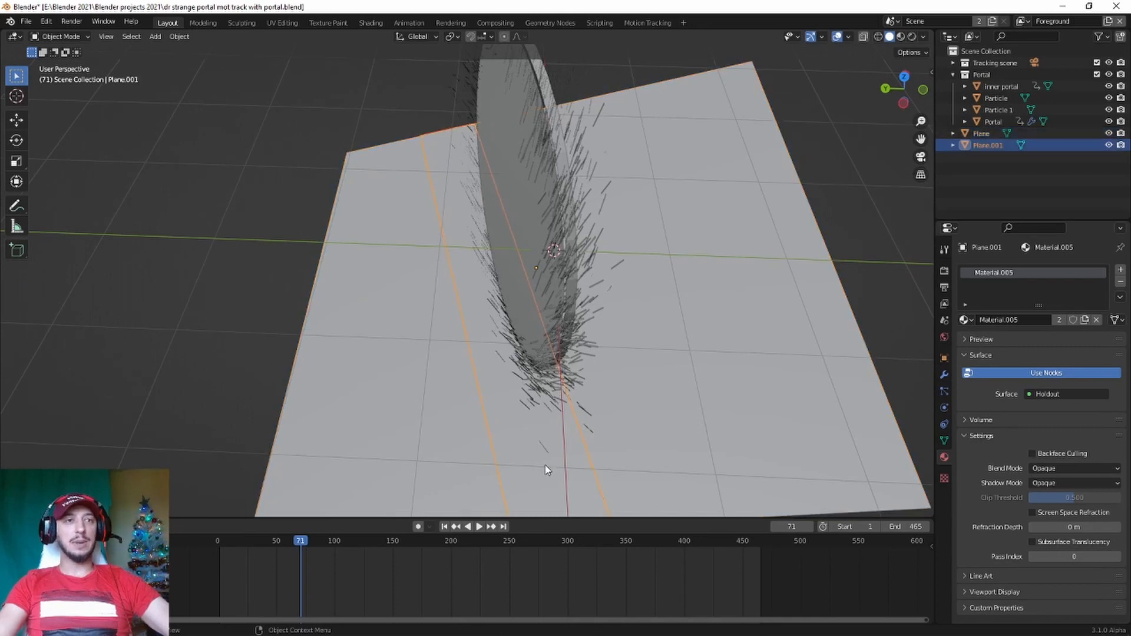
pyautogui.moveTo(605, 460); pyautogui.dragTo(726, 401, button='middle')
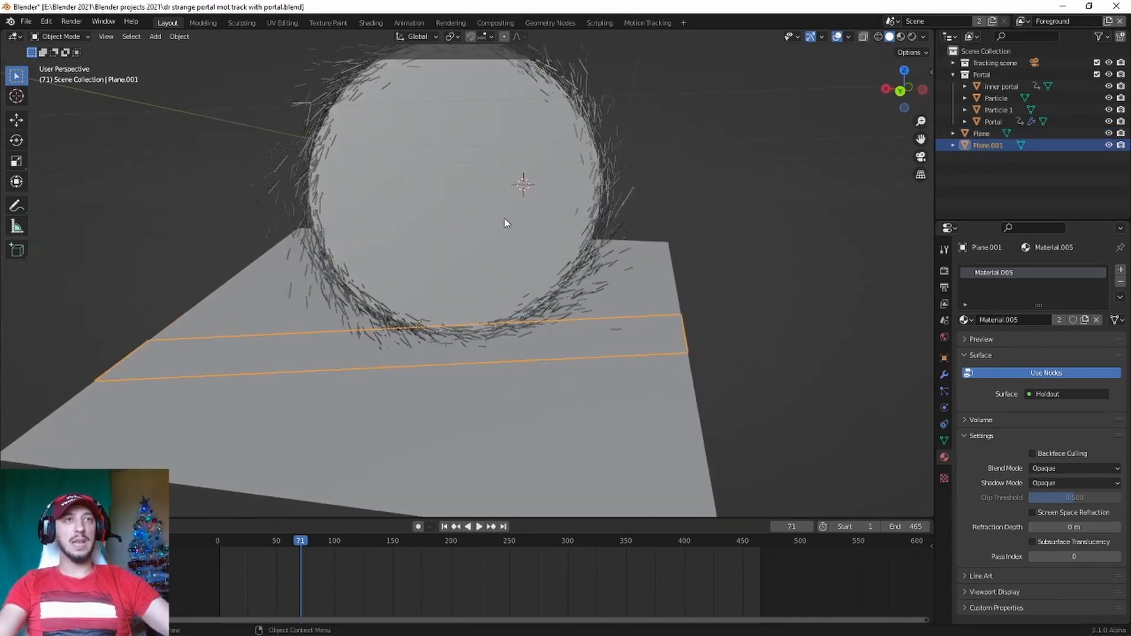
pyautogui.click(945, 392)
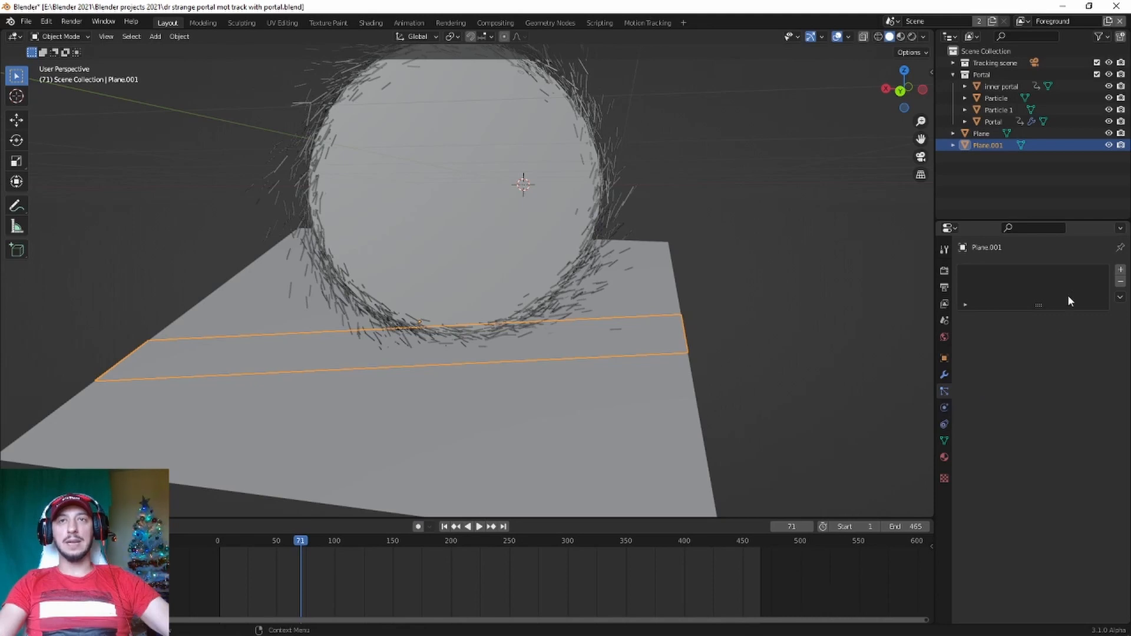
pyautogui.click(1120, 270)
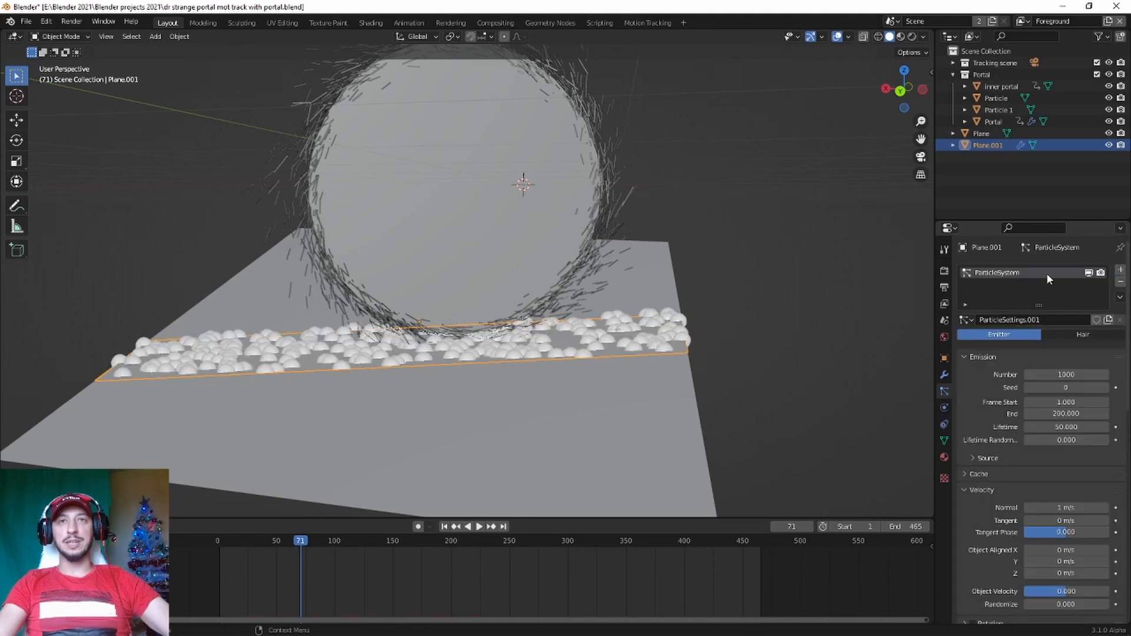
# - Add an icosphere scaled down to a small ball and place it about 11.8 m away from the portal, toward +X
pyautogui.scroll(-4, 464, 331)
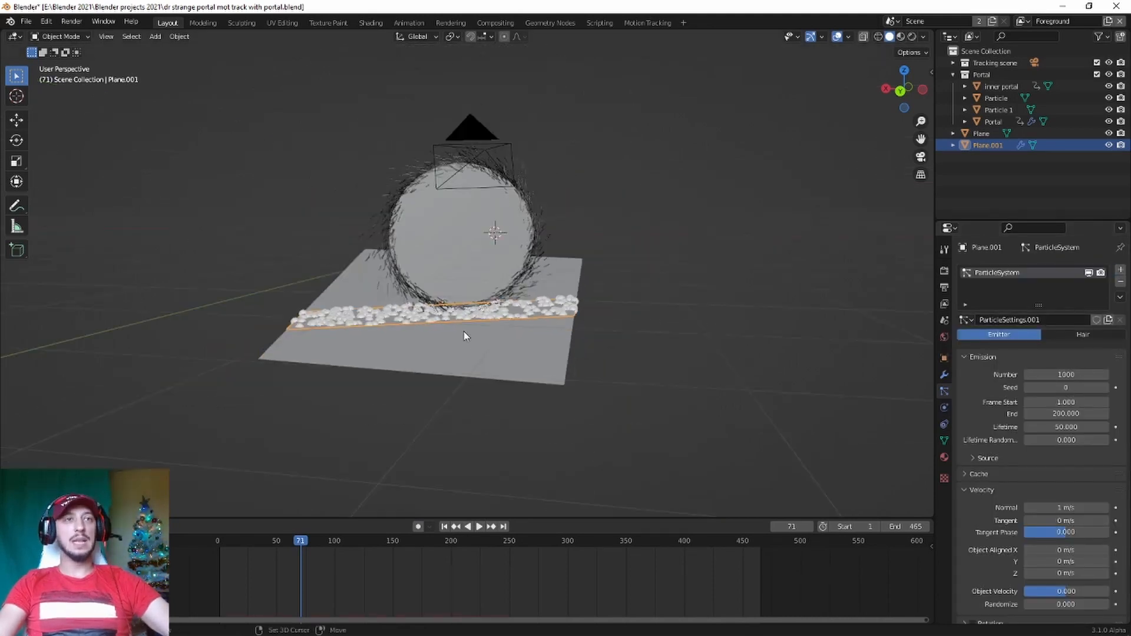
pyautogui.keyDown('shift'); pyautogui.moveTo(603, 380); pyautogui.dragTo(604, 377, button='middle'); pyautogui.keyUp('shift')
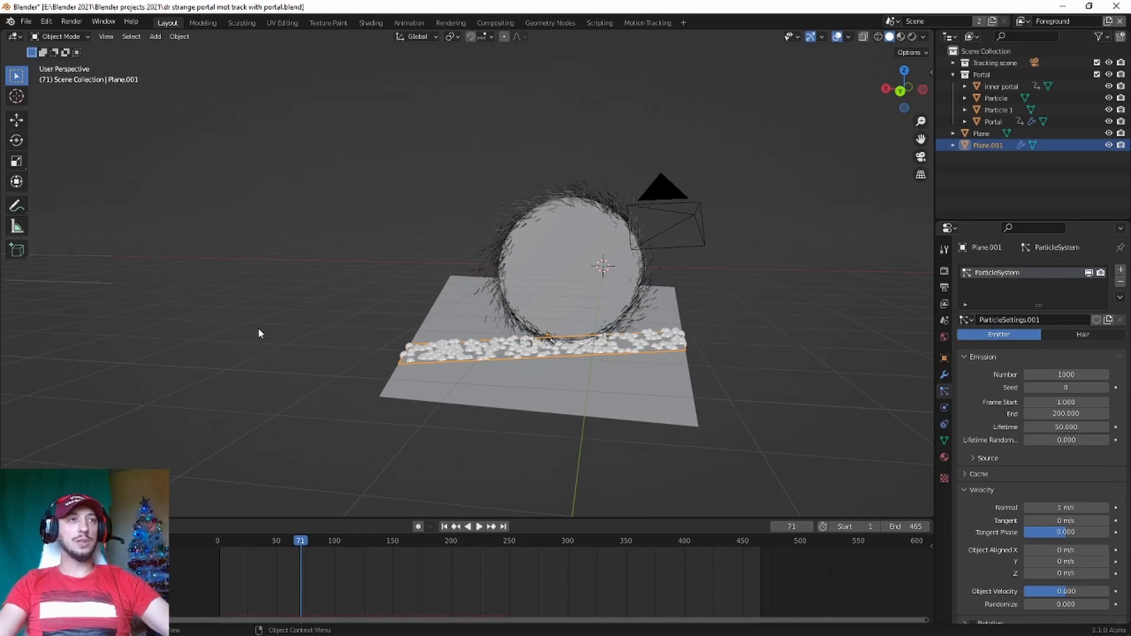
pyautogui.hotkey('shift', 'a')
pyautogui.moveTo(235, 320)
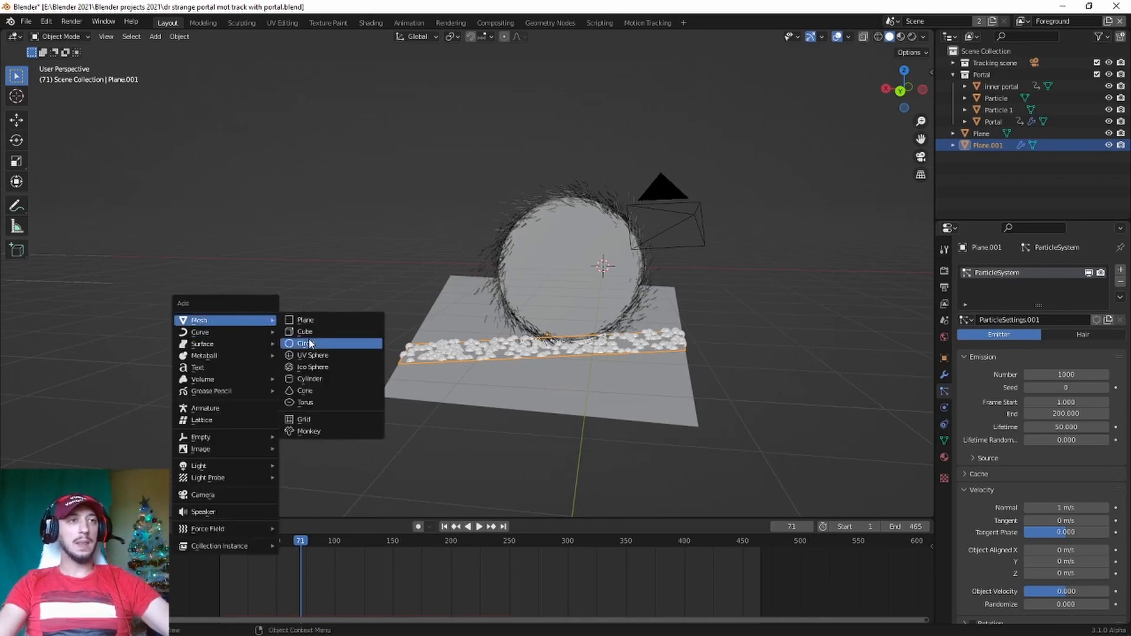
pyautogui.click(313, 367)
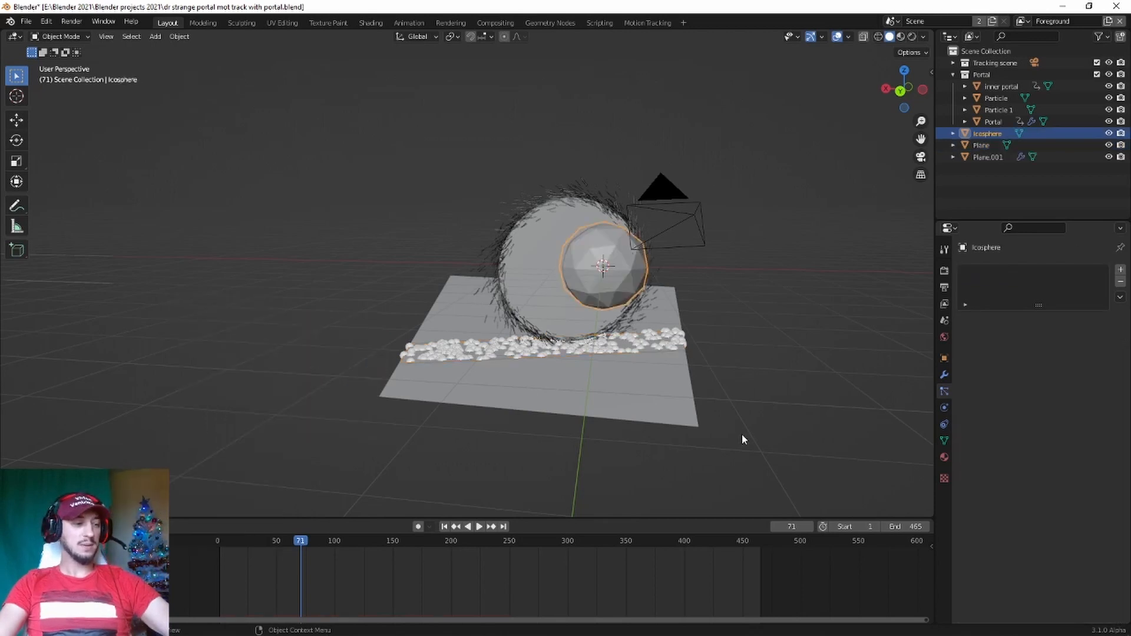
pyautogui.press('s')
pyautogui.click(728, 375)
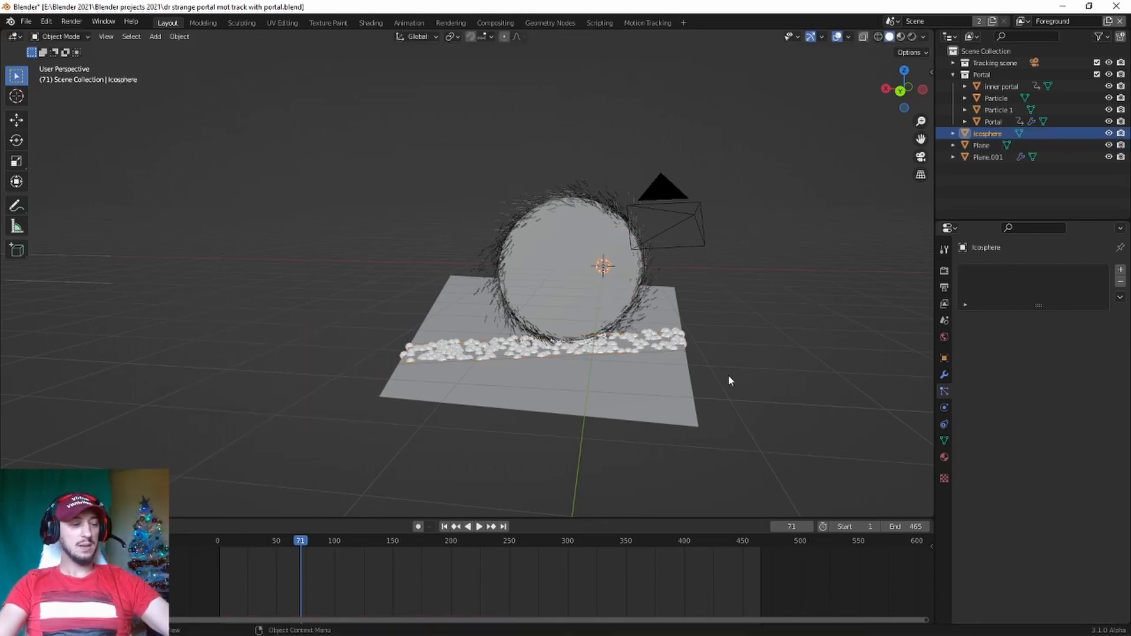
pyautogui.press('g')
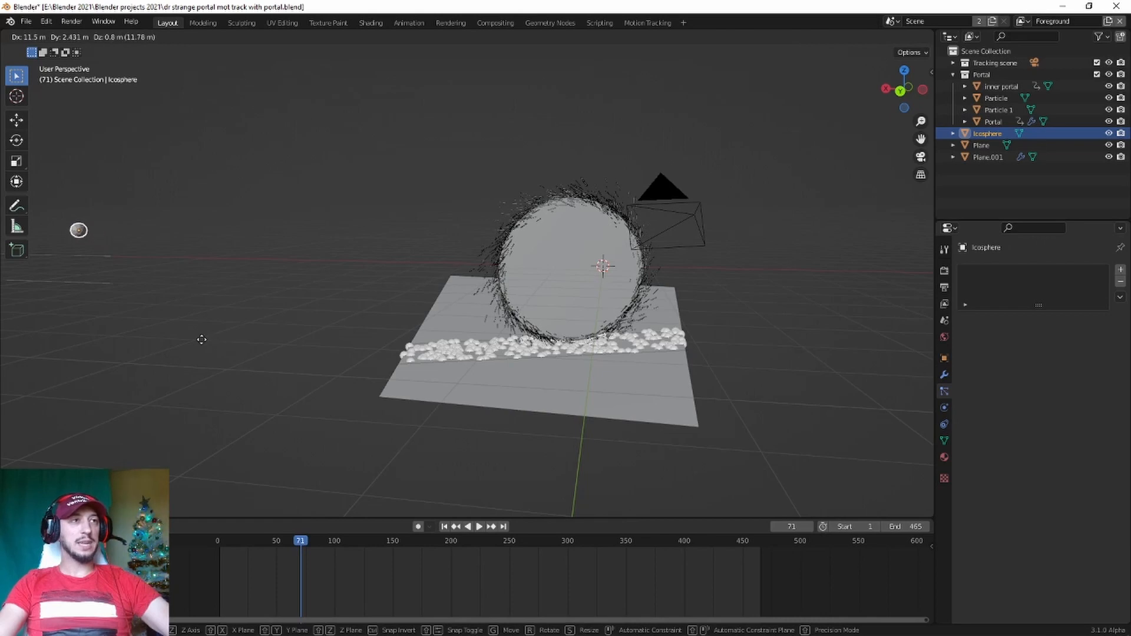
pyautogui.click(200, 339)
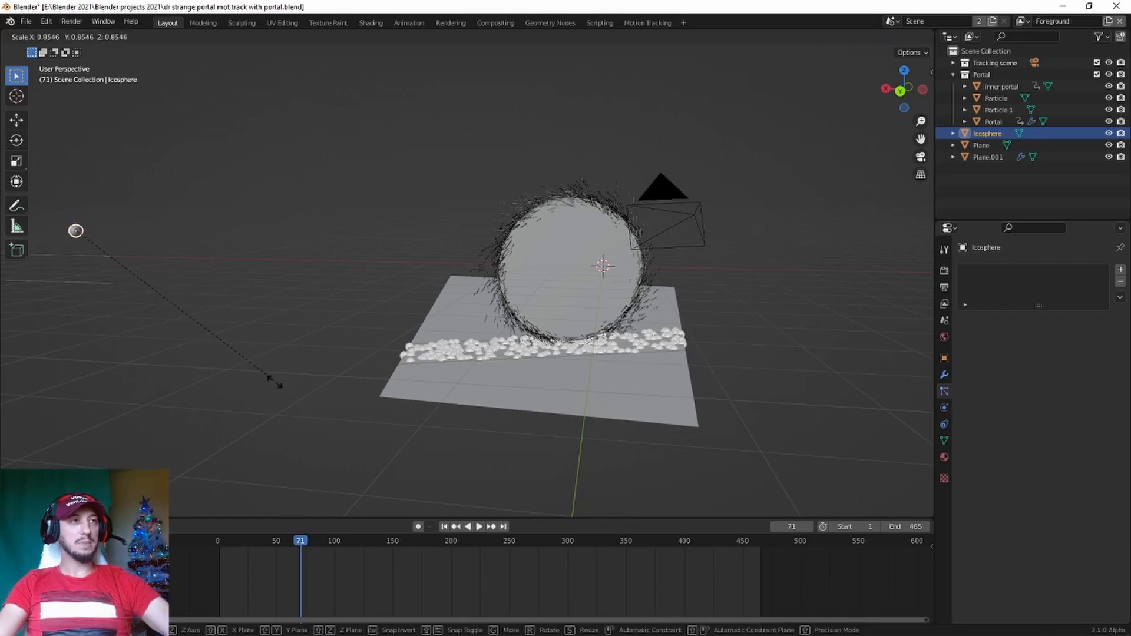
# - Give the icosphere a material slot and assign it the existing orange-red emission material, Material.002
pyautogui.click(944, 456)
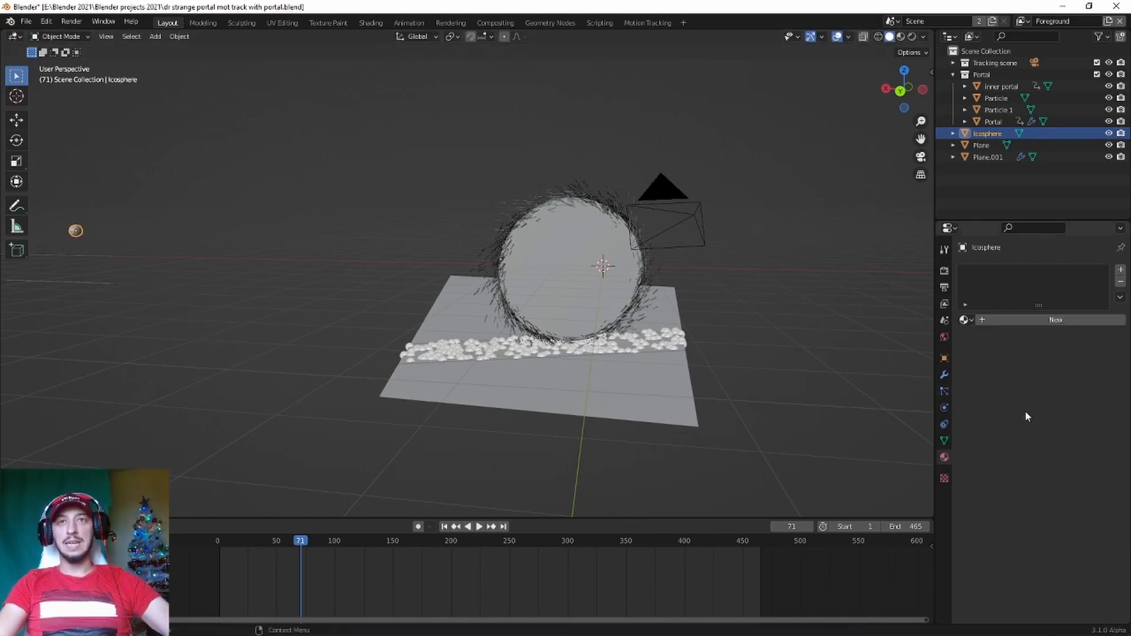
pyautogui.click(1051, 322)
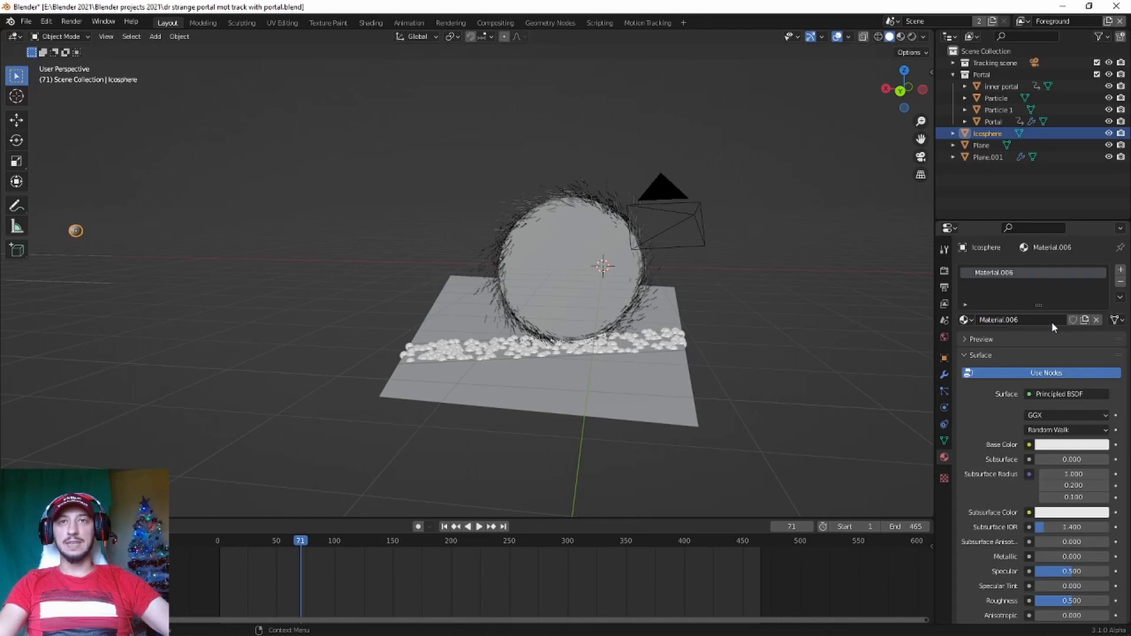
pyautogui.click(969, 320)
pyautogui.click(984, 360)
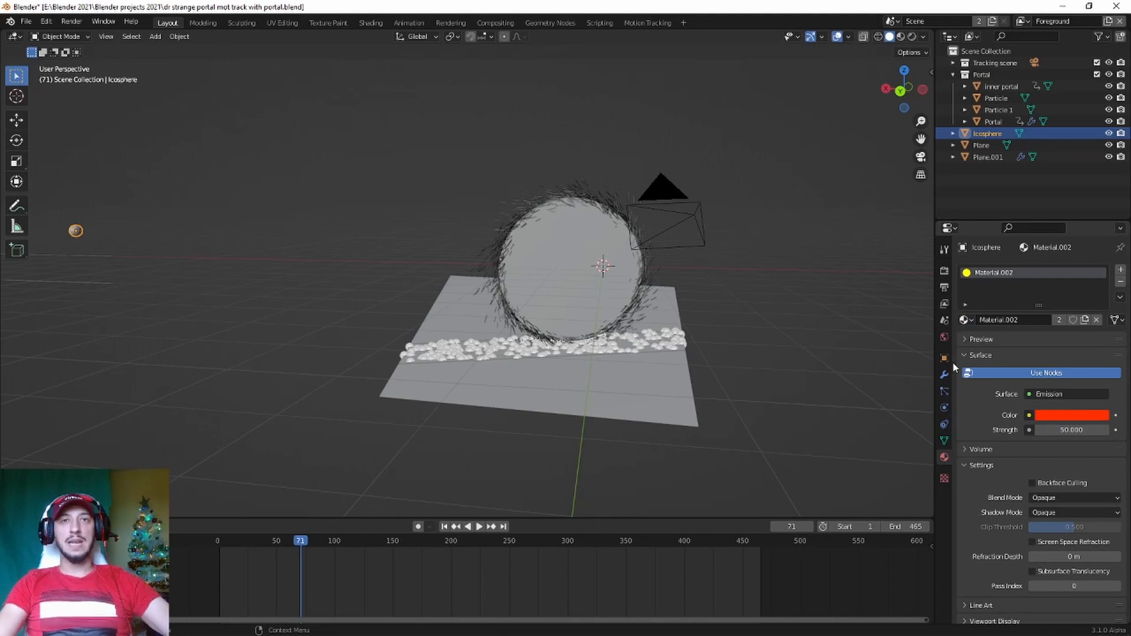
# - Select the ground strip Plane.001 and set its particle emission number to 5000
pyautogui.click(944, 393)
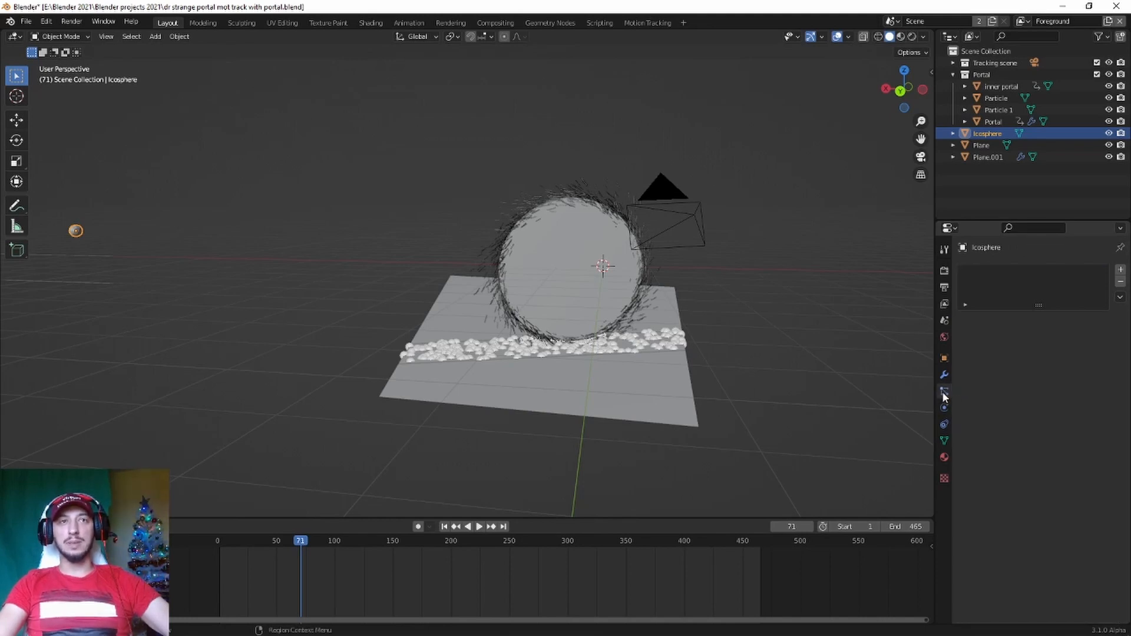
pyautogui.click(617, 350)
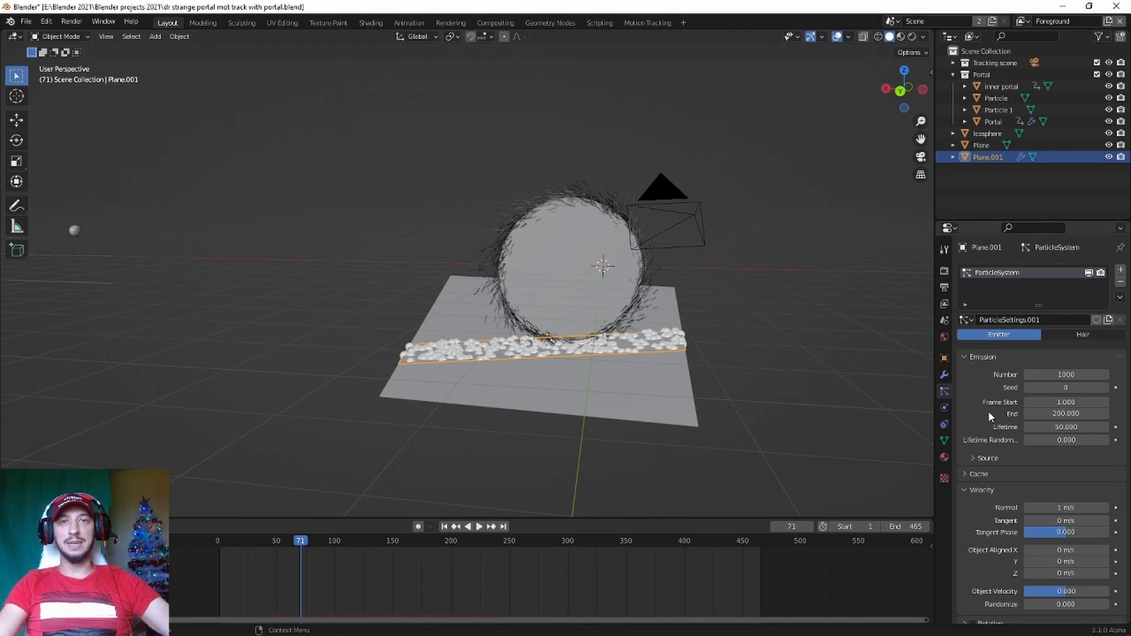
pyautogui.click(1067, 375)
pyautogui.write('5')
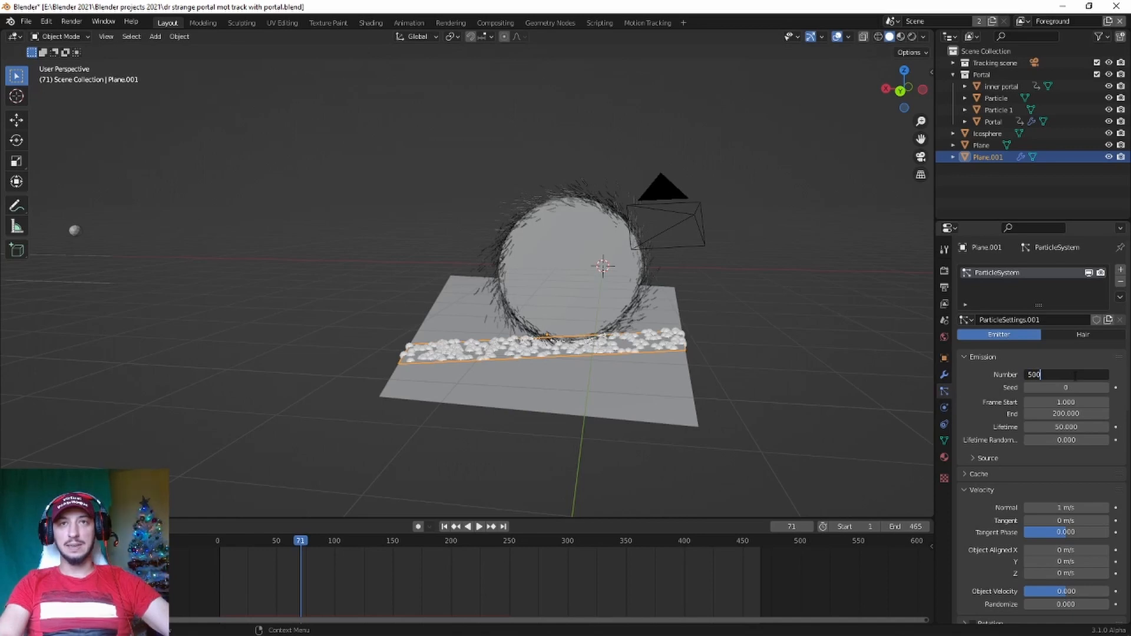
pyautogui.press('Return')
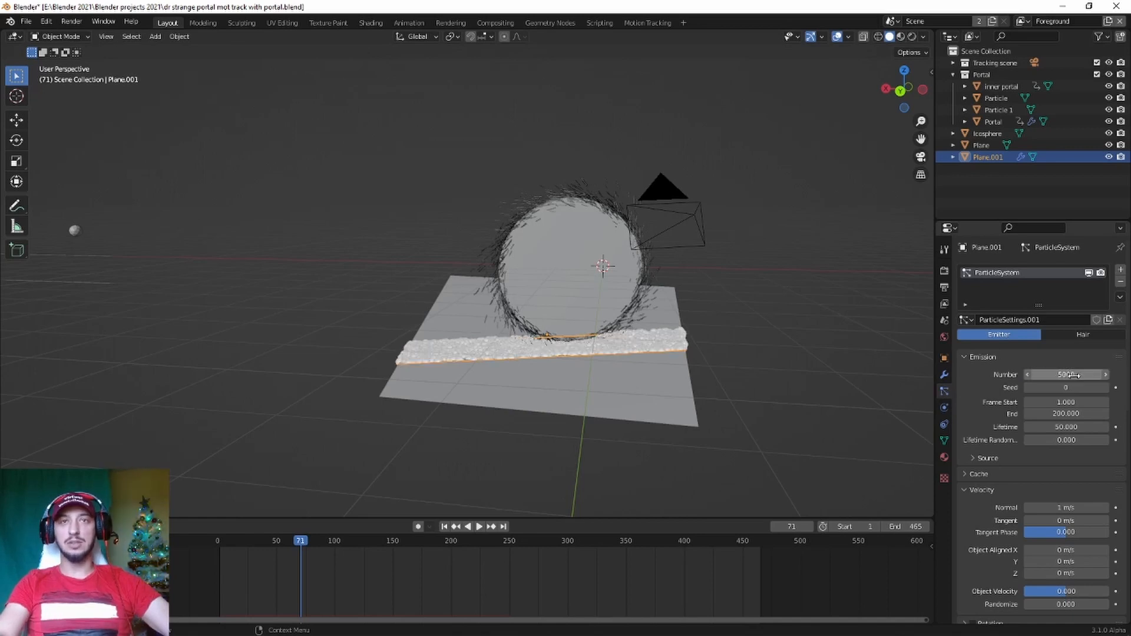
# - Set the strip's particle emission to start at frame 20 and end at frame 465
pyautogui.click(1066, 402)
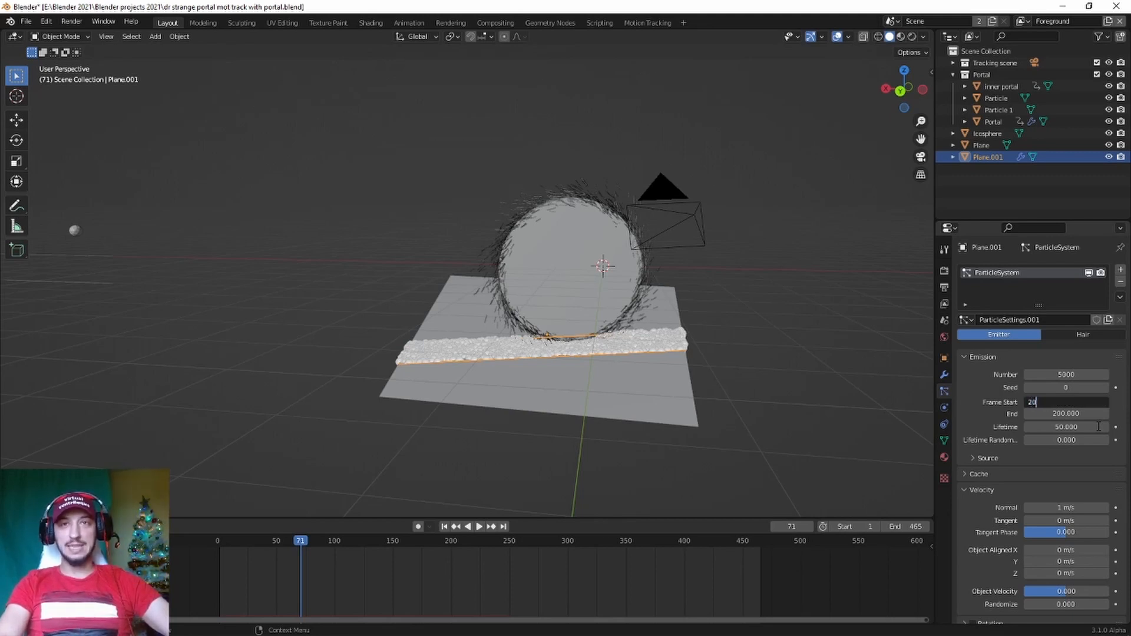
pyautogui.write('20')
pyautogui.press('Return')
pyautogui.click(1089, 414)
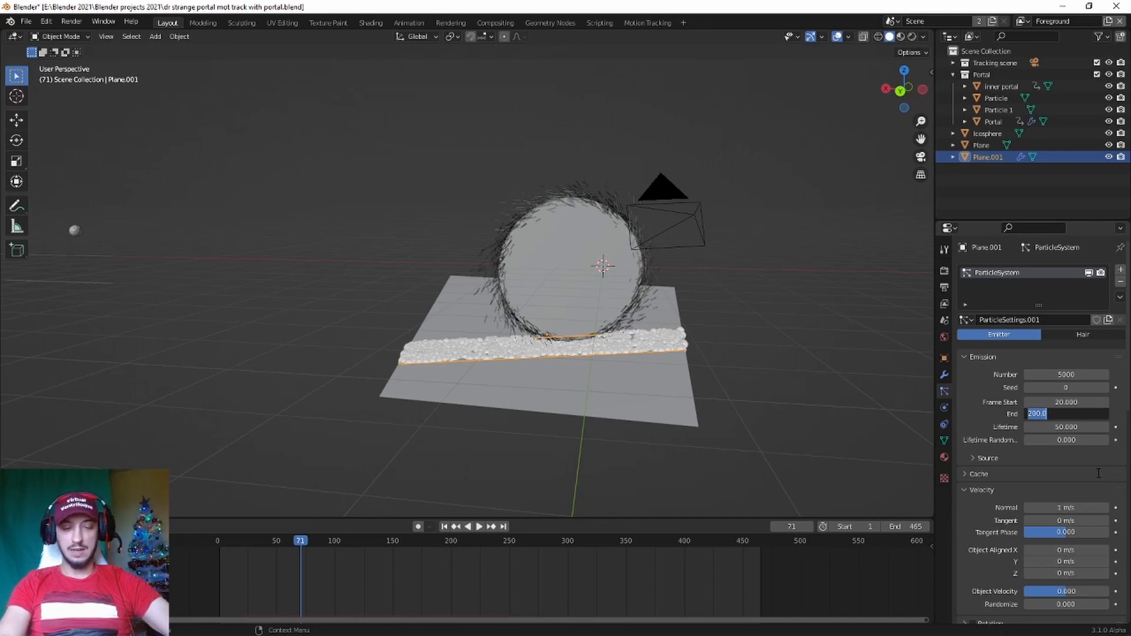
pyautogui.write('465')
pyautogui.press('Return')
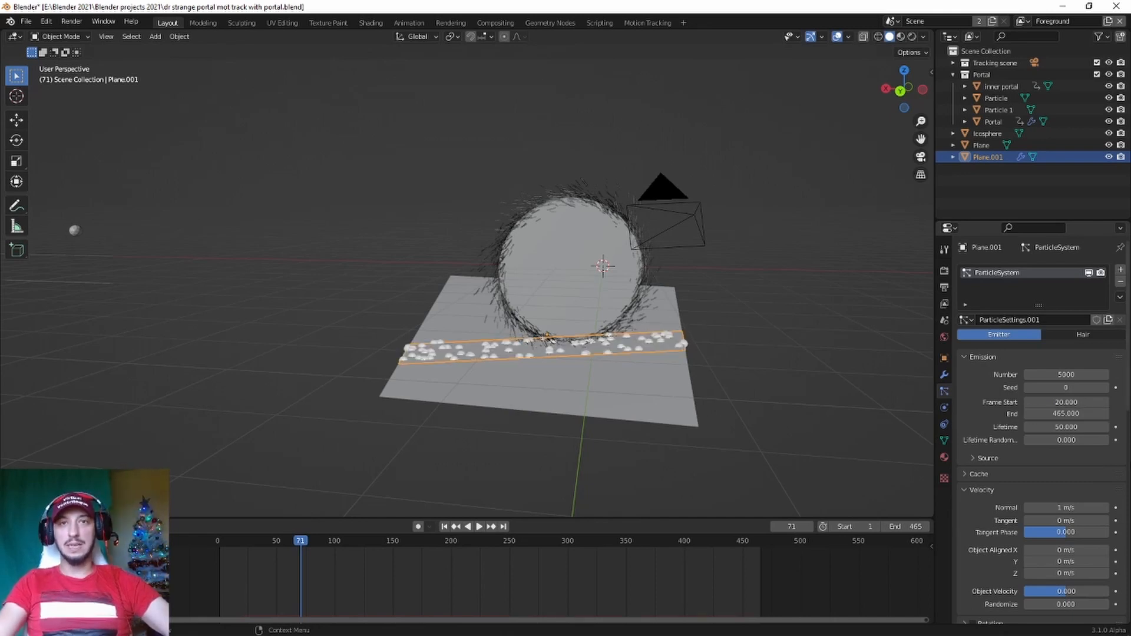
# - Set the strip's particle lifetime to 10 frames and the lifetime randomness to about 0.23
pyautogui.click(1078, 426)
pyautogui.write('10')
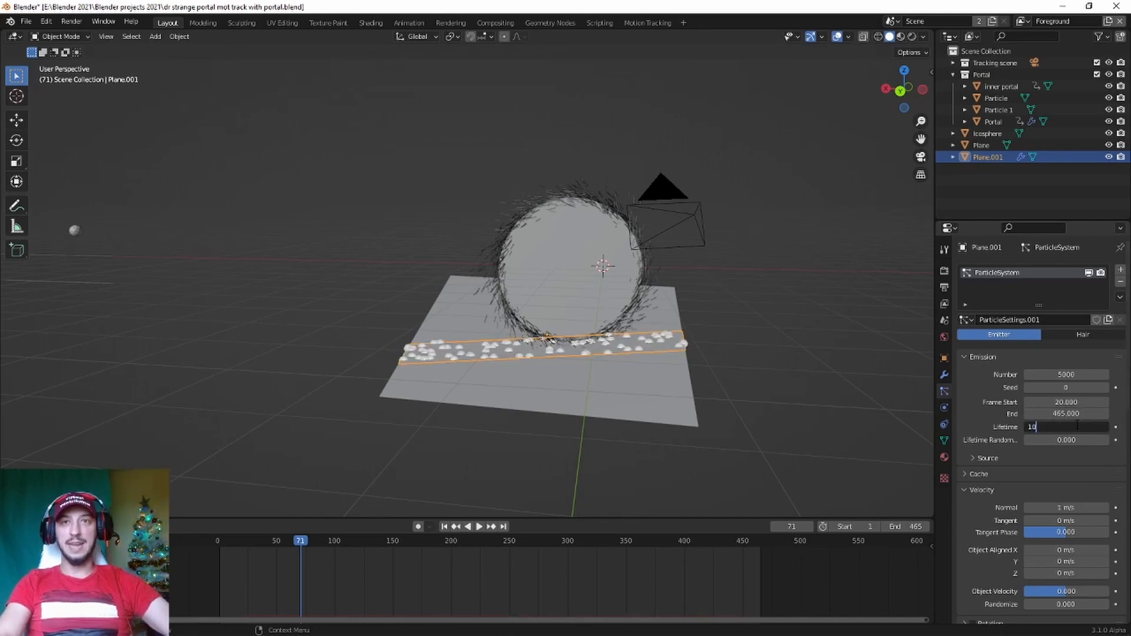
pyautogui.press('Return')
pyautogui.moveTo(1045, 439); pyautogui.dragTo(1044, 448)
# - Render the strip's particles as an object, using the Icosphere as the instance object
pyautogui.scroll(-2, 1044, 459)
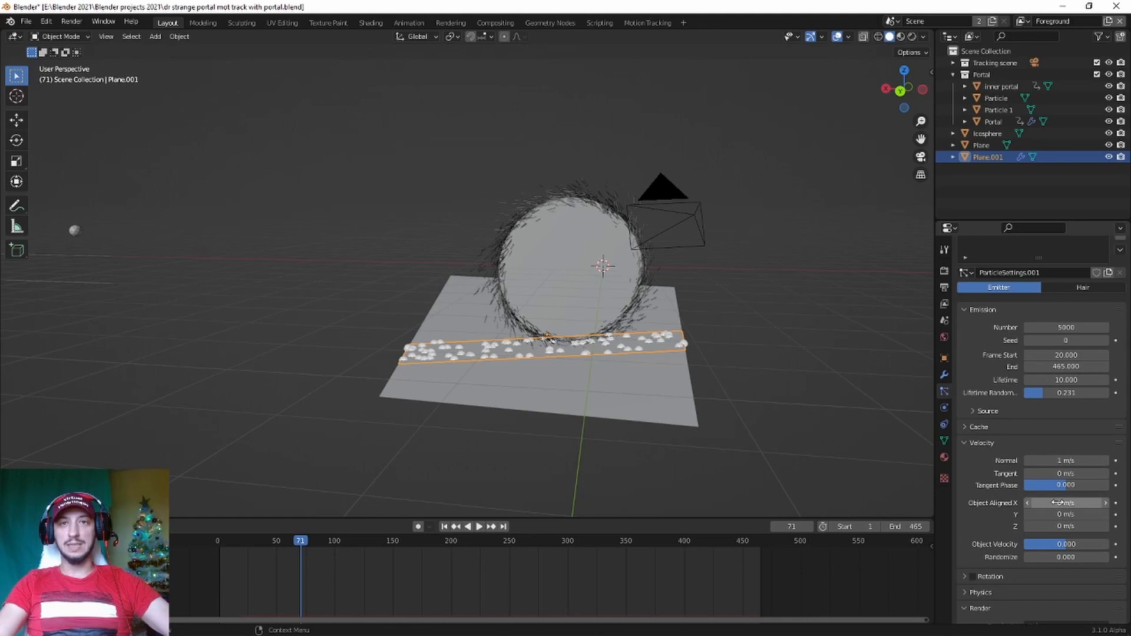
pyautogui.scroll(-6, 1058, 503)
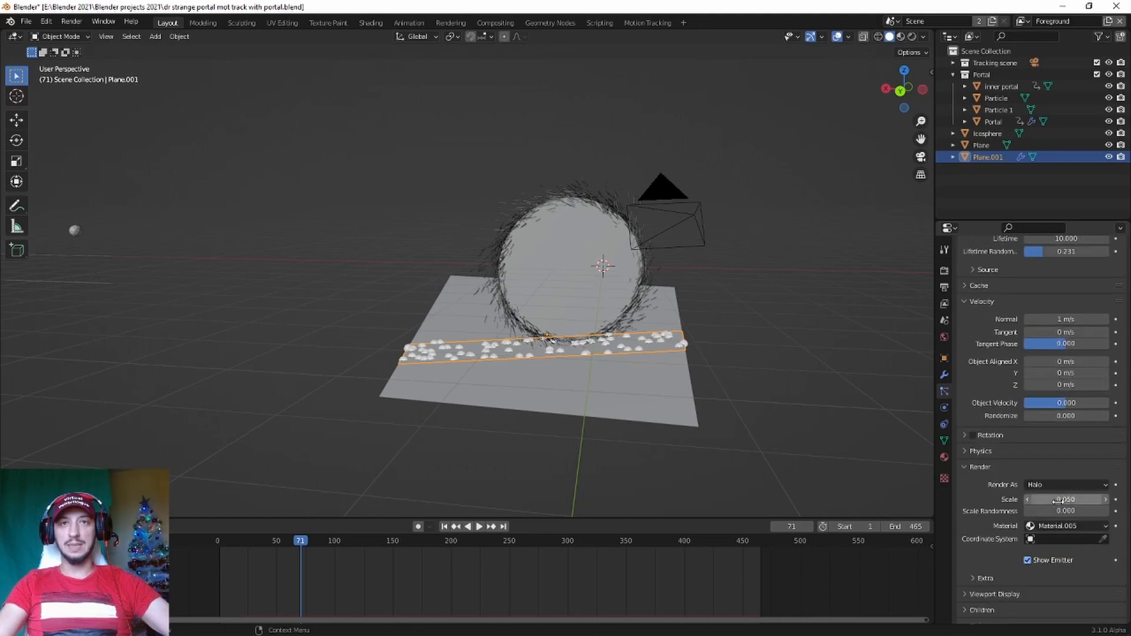
pyautogui.click(1095, 485)
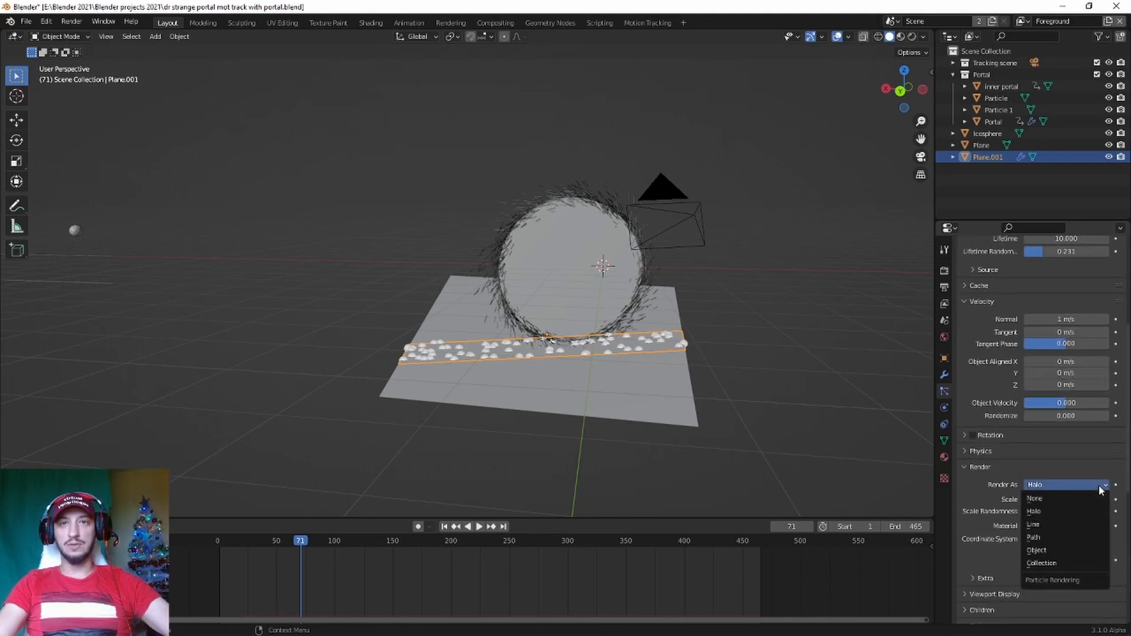
pyautogui.click(1078, 550)
pyautogui.scroll(-2, 1073, 541)
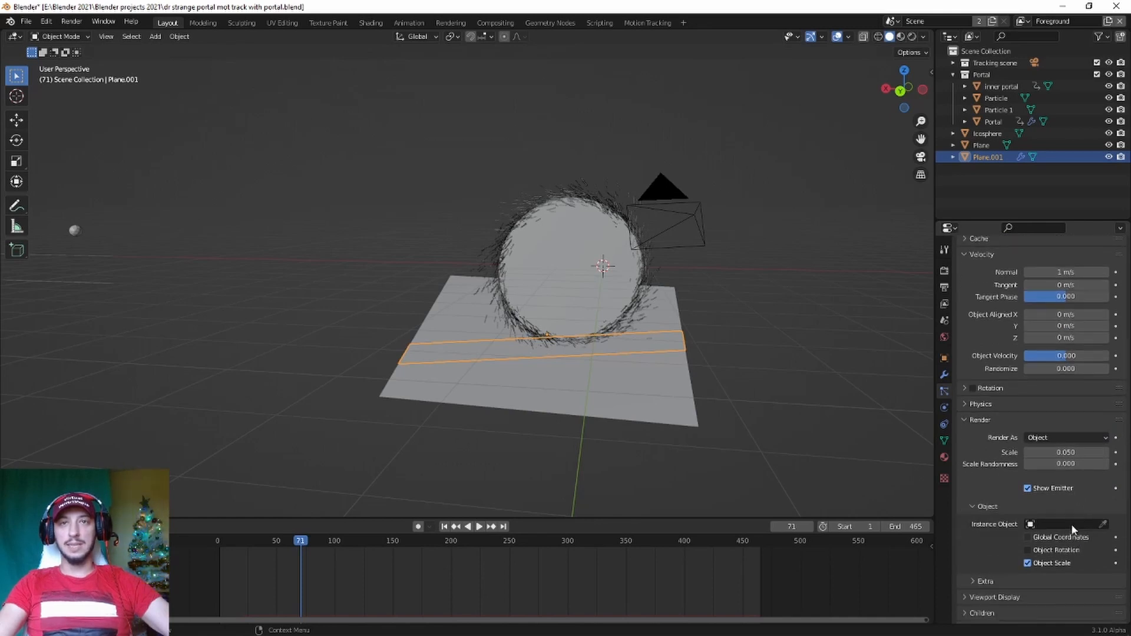
pyautogui.click(1073, 525)
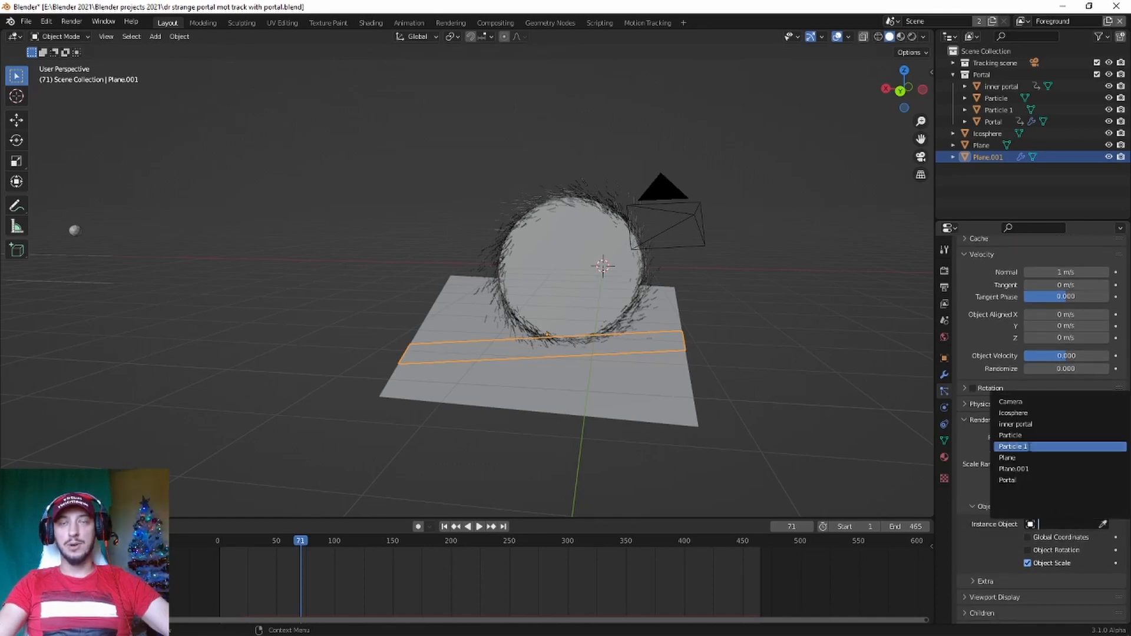
pyautogui.click(1027, 447)
pyautogui.click(1084, 526)
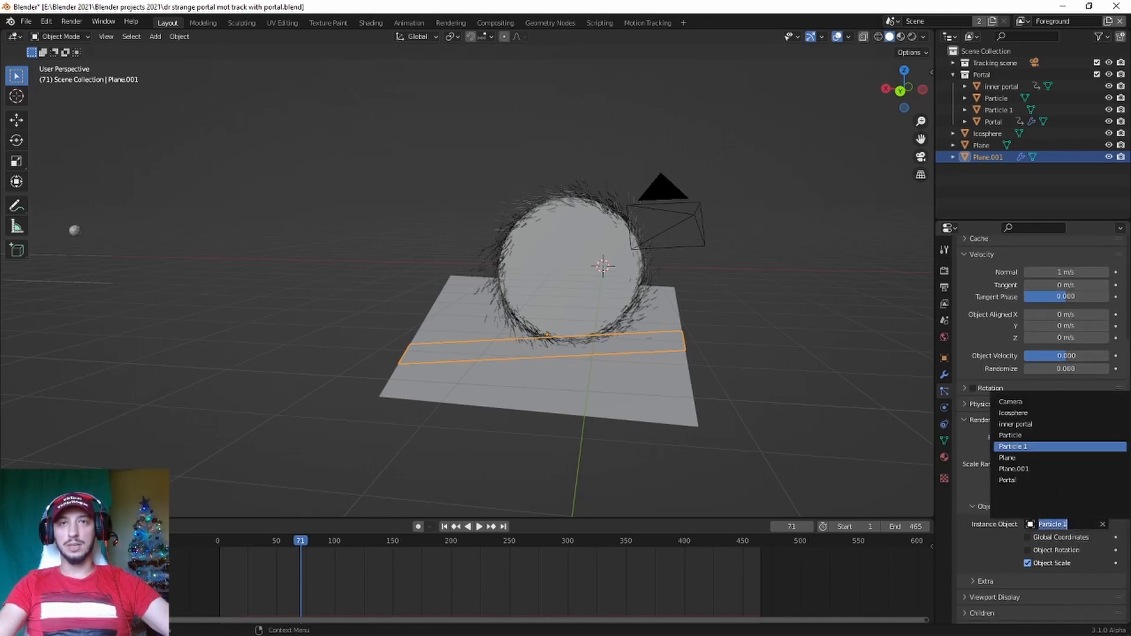
pyautogui.click(1014, 413)
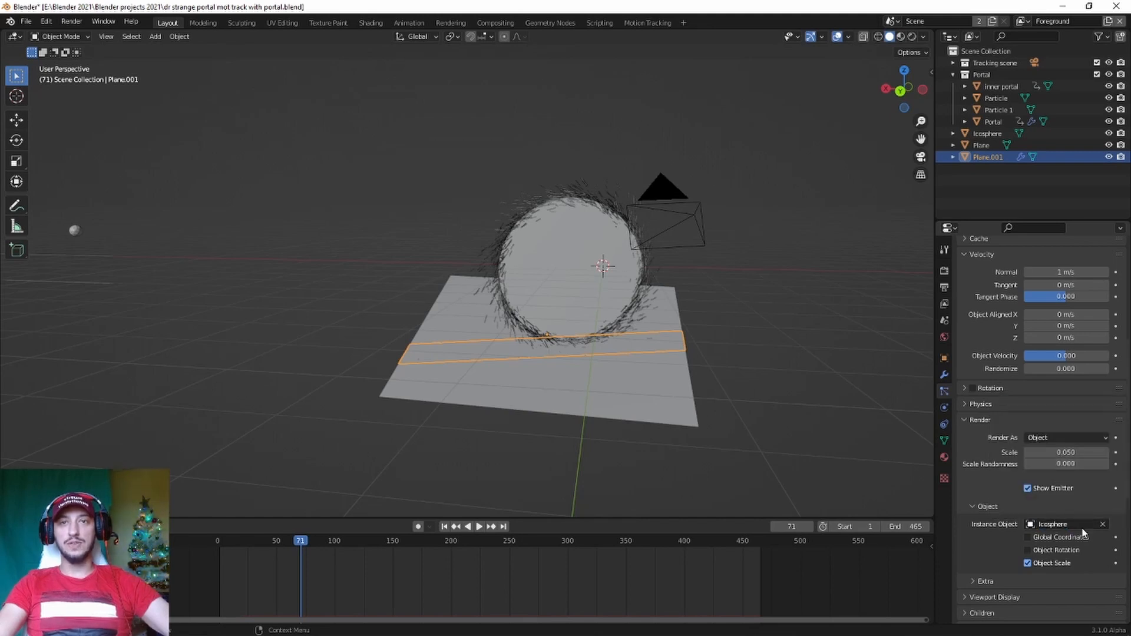
# - Lower the gravity field weight of the strip's particles to about 0.04
pyautogui.scroll(-9, 1003, 451)
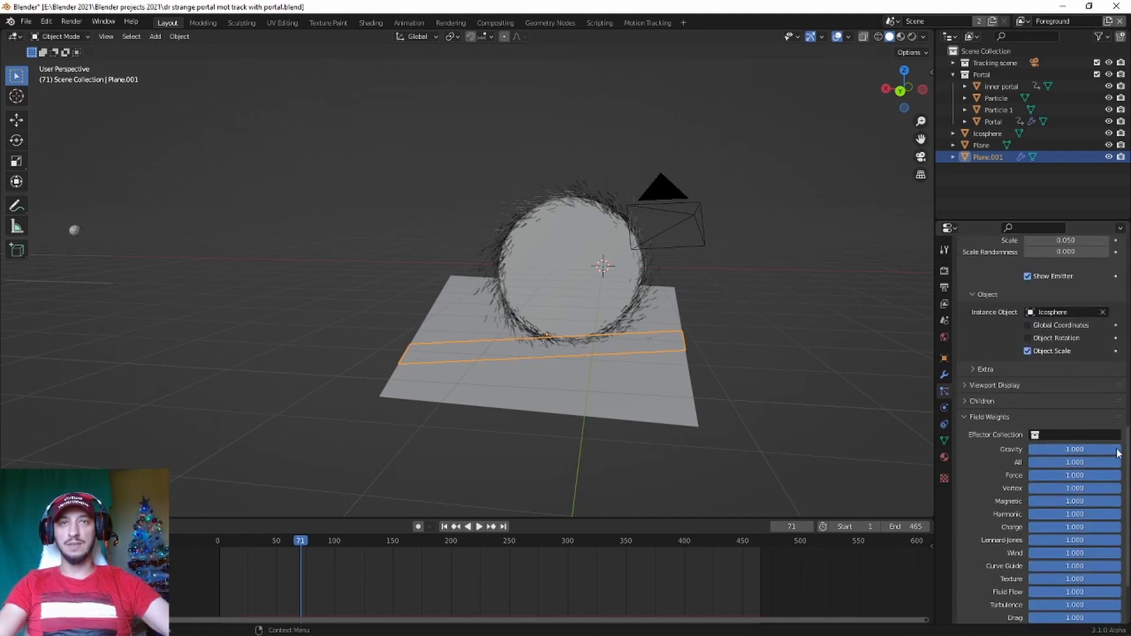
pyautogui.moveTo(1118, 451); pyautogui.dragTo(1034, 449)
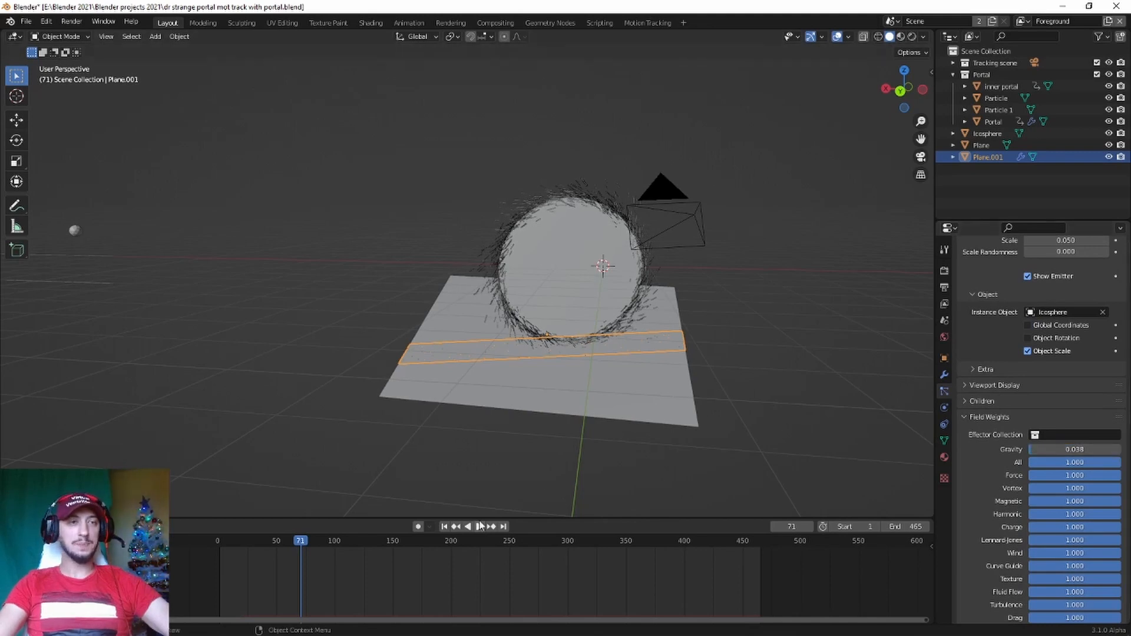
# - Preview the ground sparks through the camera in rendered shading by playing the animation with the strip deselected
pyautogui.click(912, 36)
pyautogui.press('KP_0')
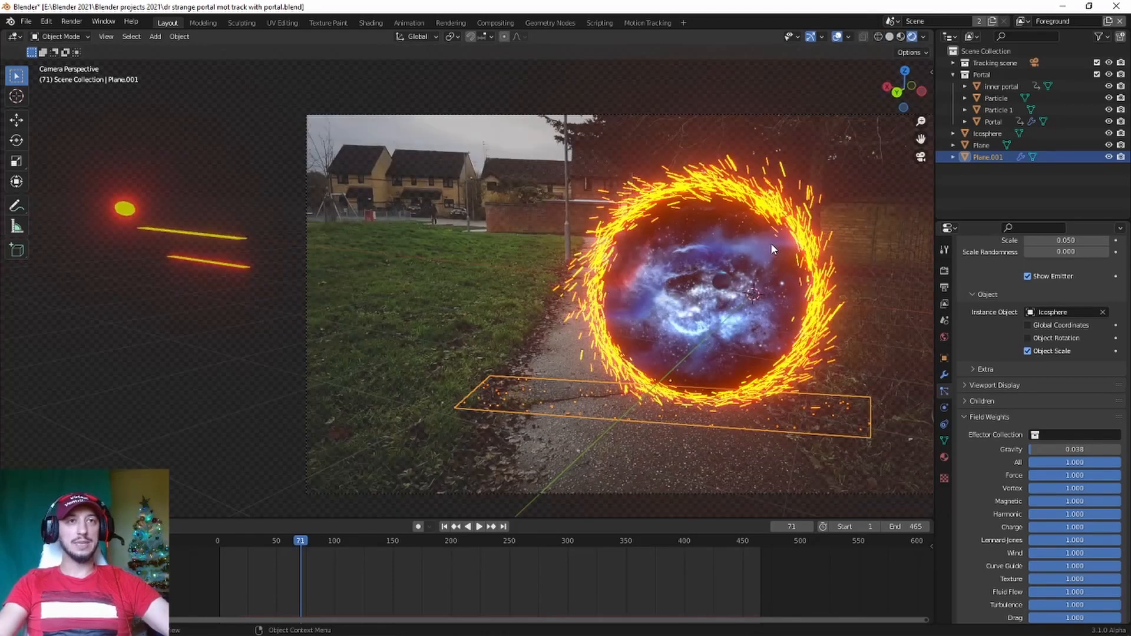
pyautogui.click(893, 283)
pyautogui.press('space')
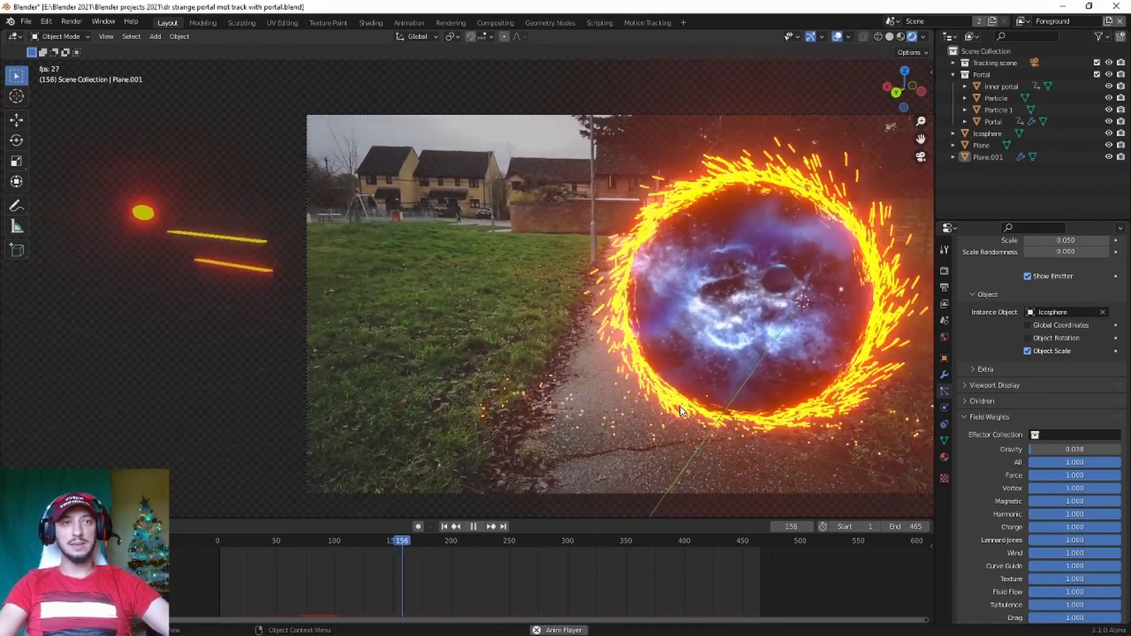
pyautogui.press('space')
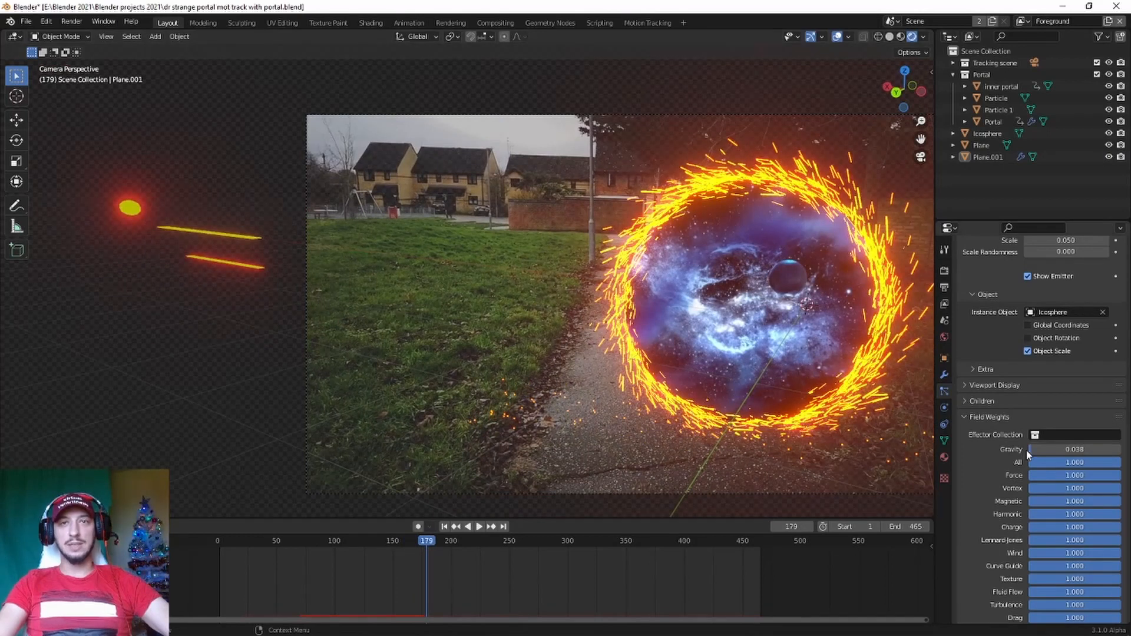
# - Set the gravity field weight of the strip's particles to 0 and replay the animation from the first frame
pyautogui.moveTo(1035, 451); pyautogui.dragTo(1030, 454)
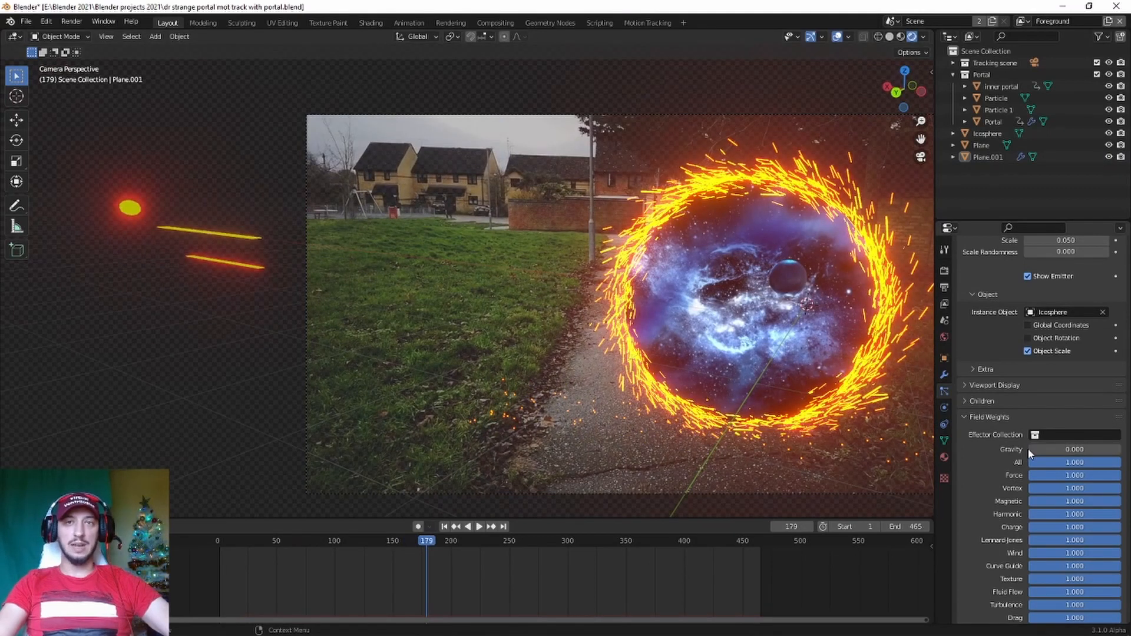
pyautogui.click(444, 526)
pyautogui.press('space')
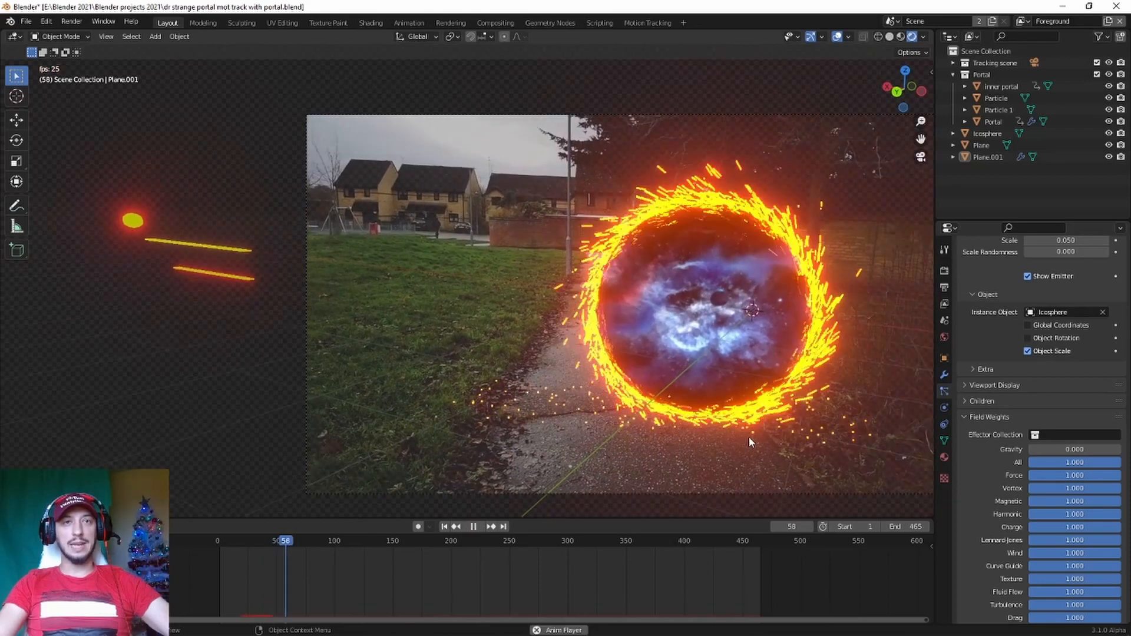
pyautogui.press('space')
# - Set the strip particles' render scale to 0.16 and scale randomness to 1, checking the sparks in playback
pyautogui.scroll(5, 1020, 399)
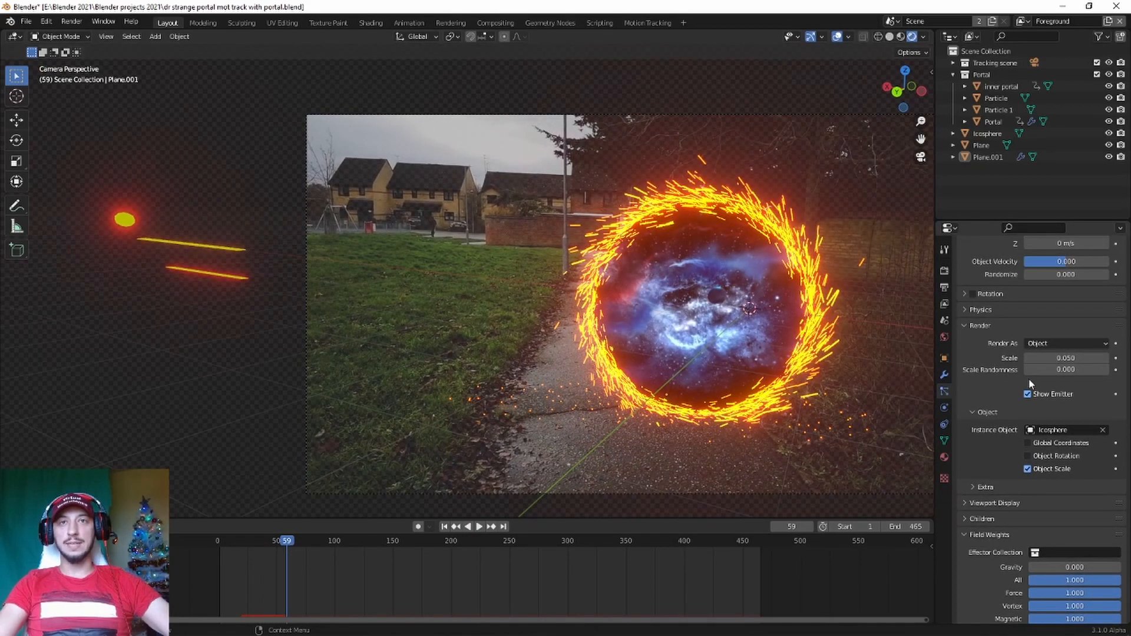
pyautogui.click(1066, 357)
pyautogui.write('0.19')
pyautogui.press('Return')
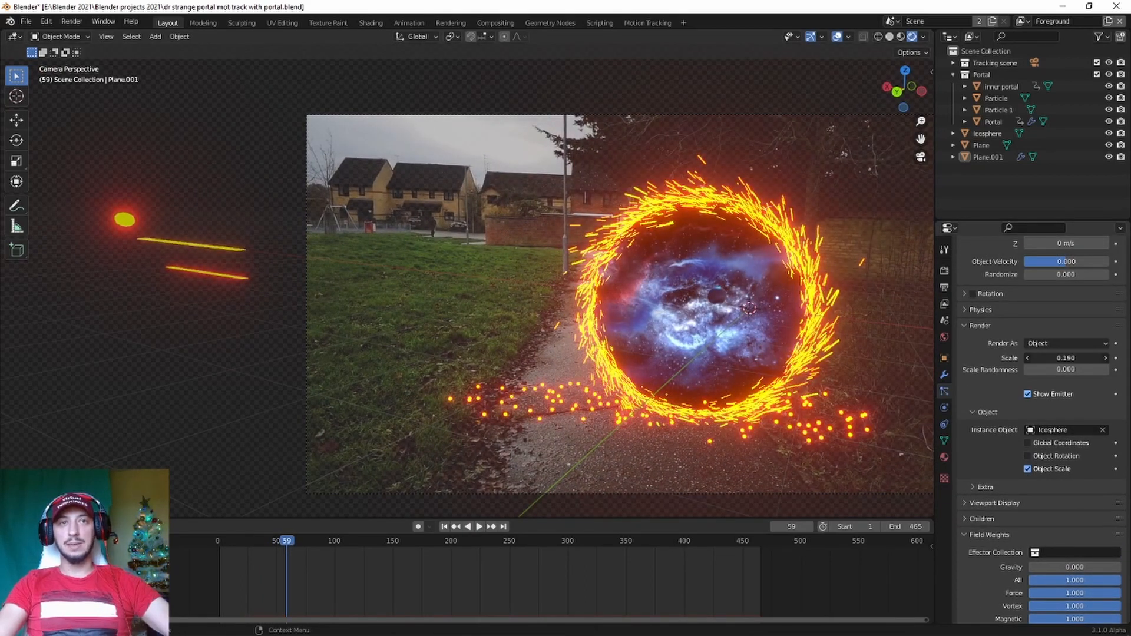
pyautogui.moveTo(1061, 358); pyautogui.dragTo(1085, 372)
pyautogui.press('space')
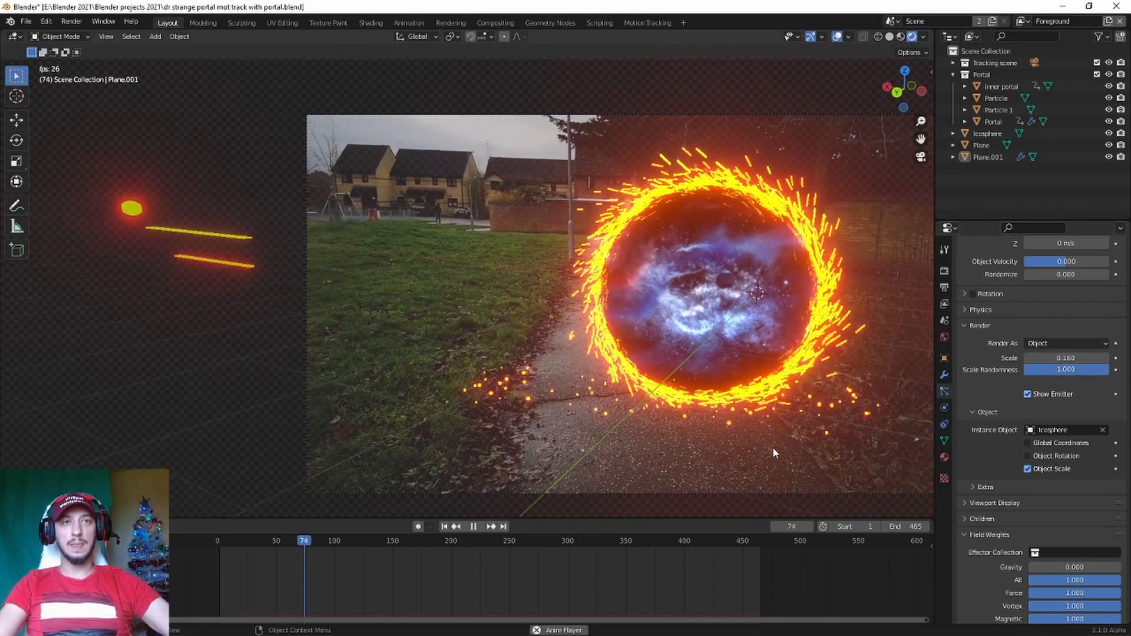
pyautogui.press('space')
# - Set the particles' velocity randomize to 0.93 and normal velocity to 0 m/s, and replay from the first frame
pyautogui.scroll(3, 1007, 422)
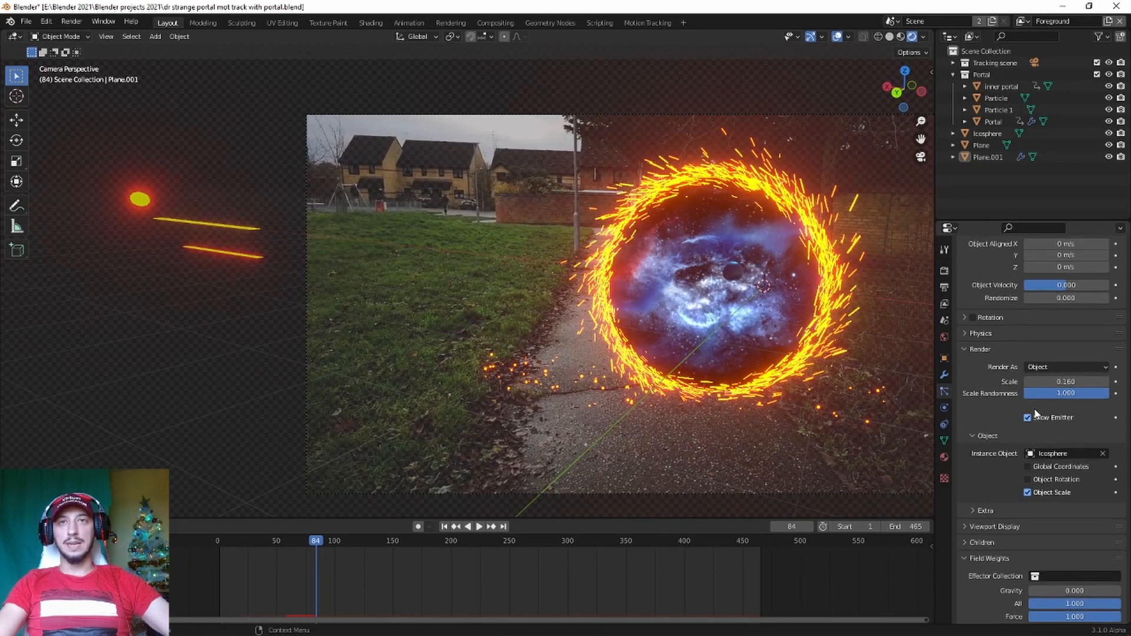
pyautogui.moveTo(1037, 346); pyautogui.dragTo(1102, 345)
pyautogui.doubleClick(1046, 249)
pyautogui.write('0')
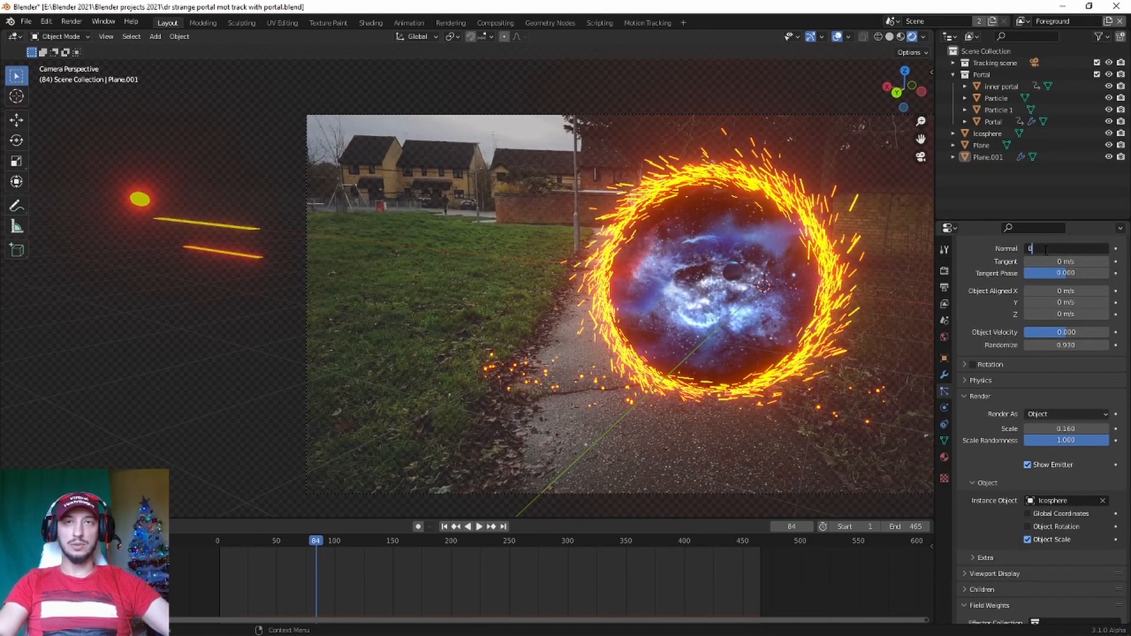
pyautogui.press('Return')
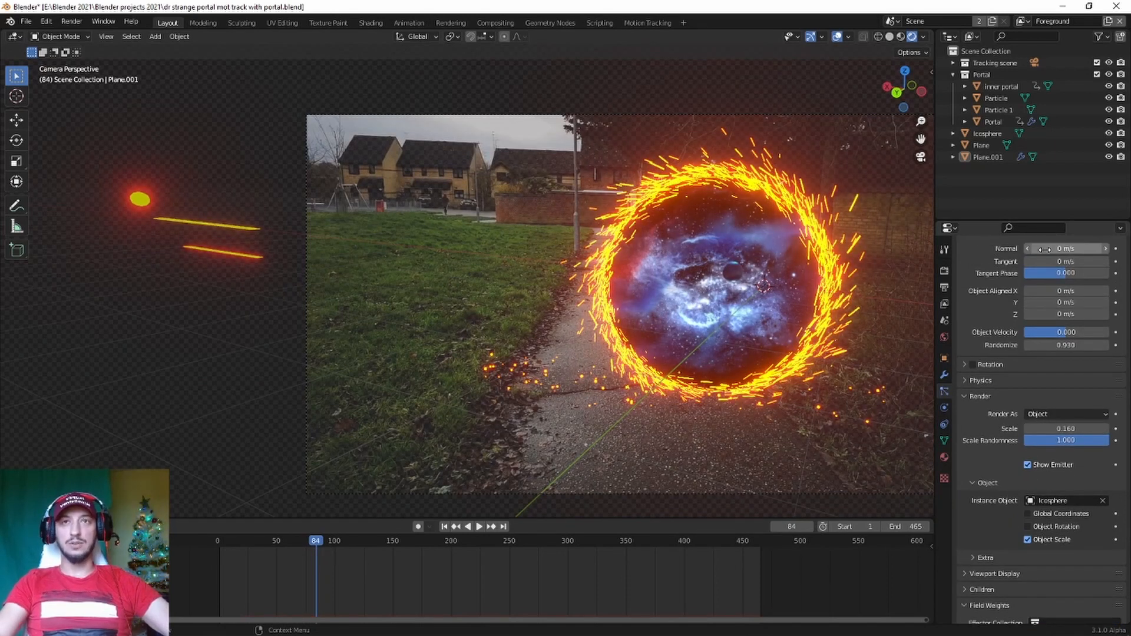
pyautogui.click(445, 526)
pyautogui.press('space')
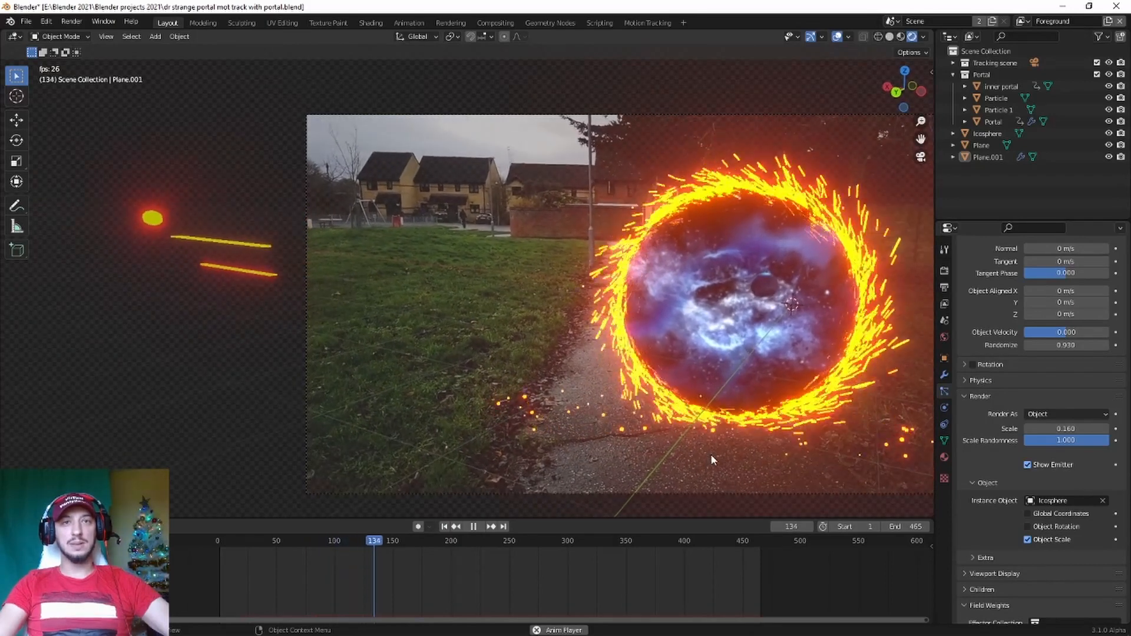
pyautogui.press('space')
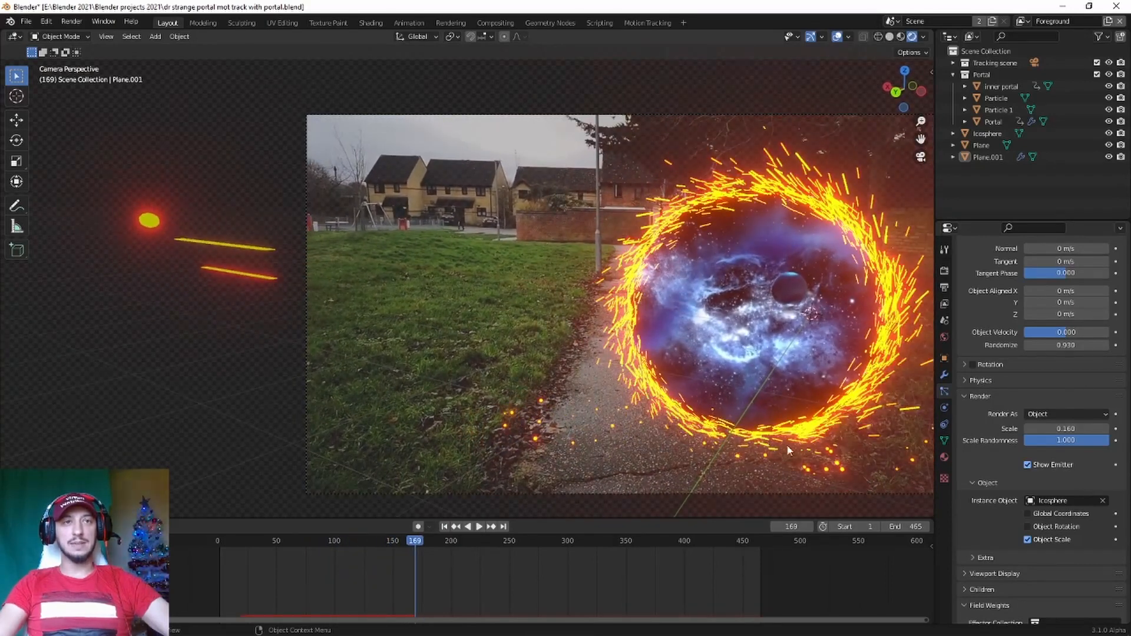
# - Set the strip's particle number to 7000 and replay the animation from the first frame
pyautogui.keyDown('shift'); pyautogui.moveTo(787, 444); pyautogui.dragTo(662, 363, button='middle'); pyautogui.keyUp('shift')
pyautogui.scroll(10, 983, 347)
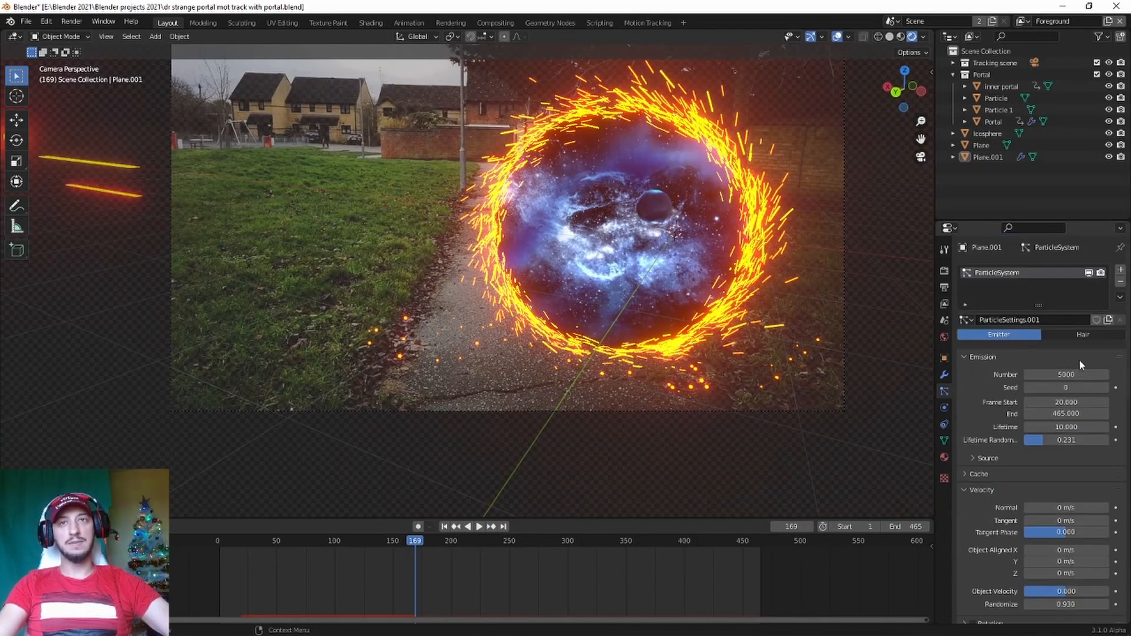
pyautogui.click(1080, 375)
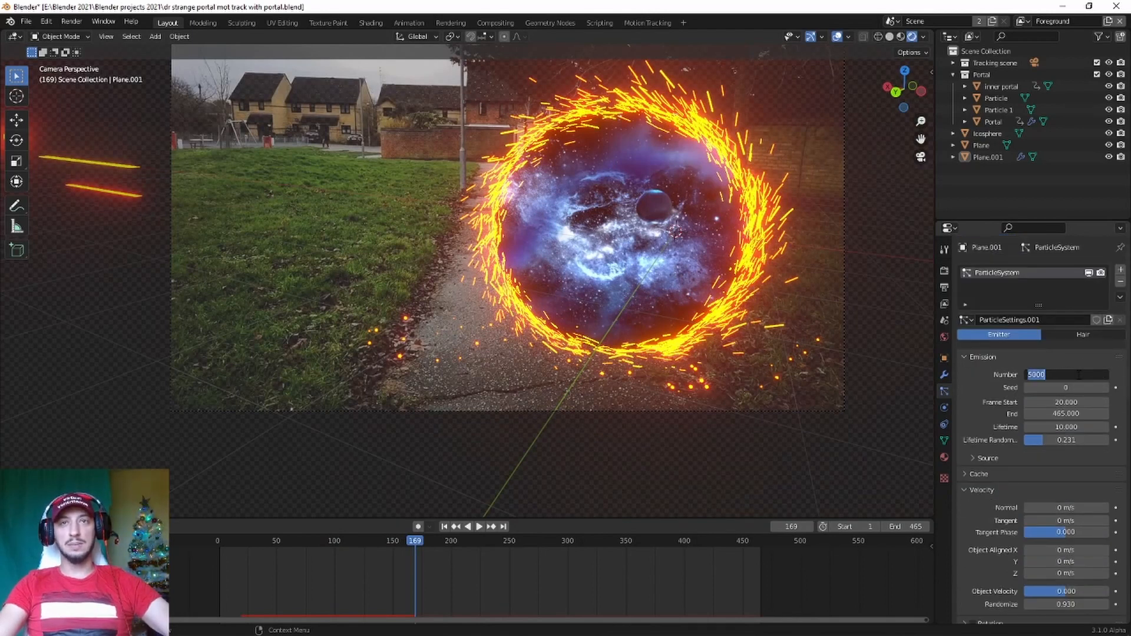
pyautogui.click(1079, 375)
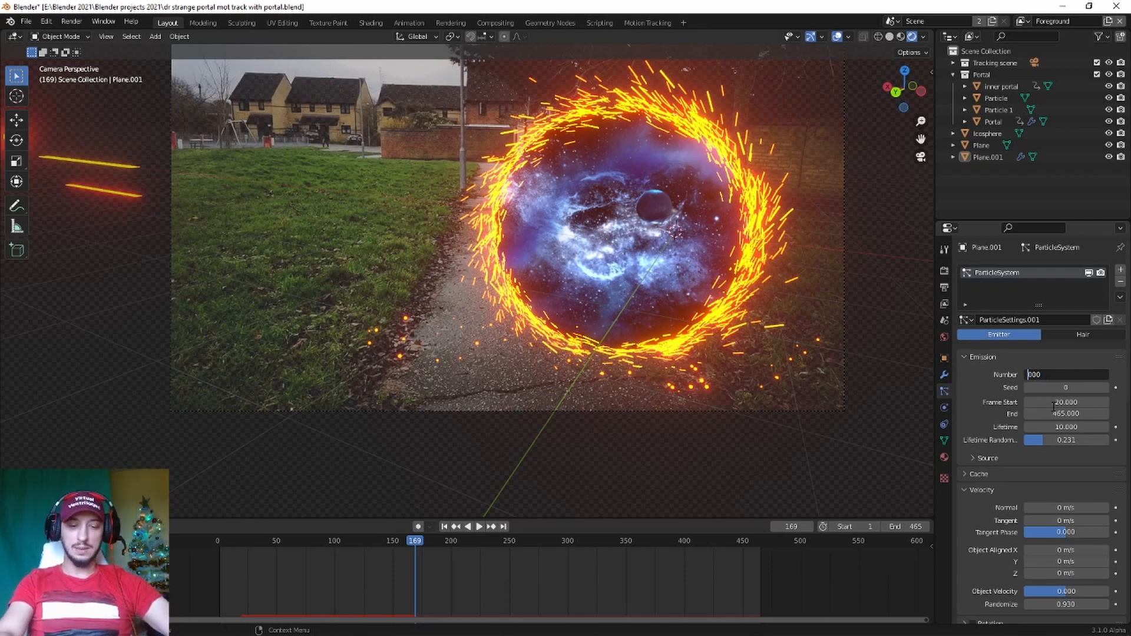
pyautogui.press('Return')
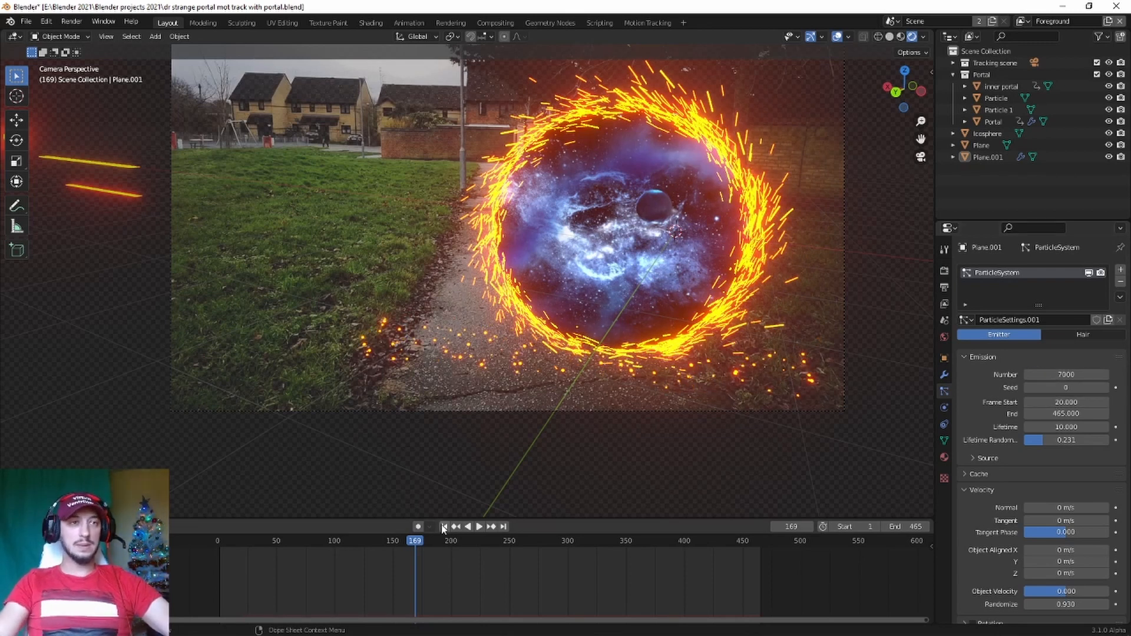
pyautogui.hotkey('shift', 'Left')
pyautogui.press('space')
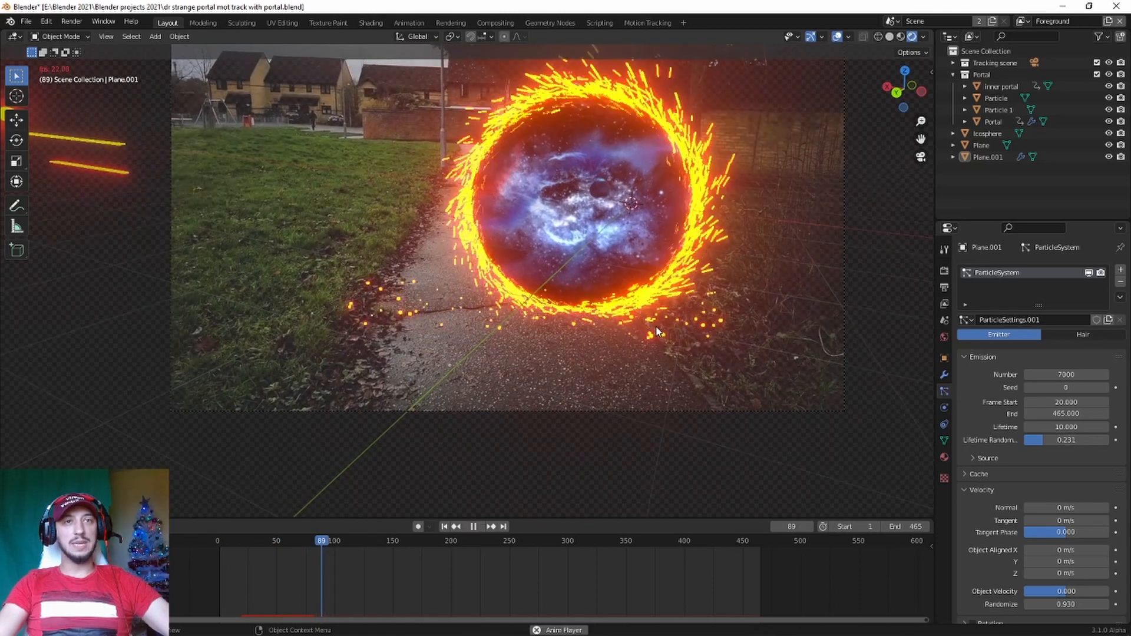
pyautogui.press('space')
# - Scale the spark emitter strip down uniformly to about 0.85 of its size
pyautogui.click(487, 326)
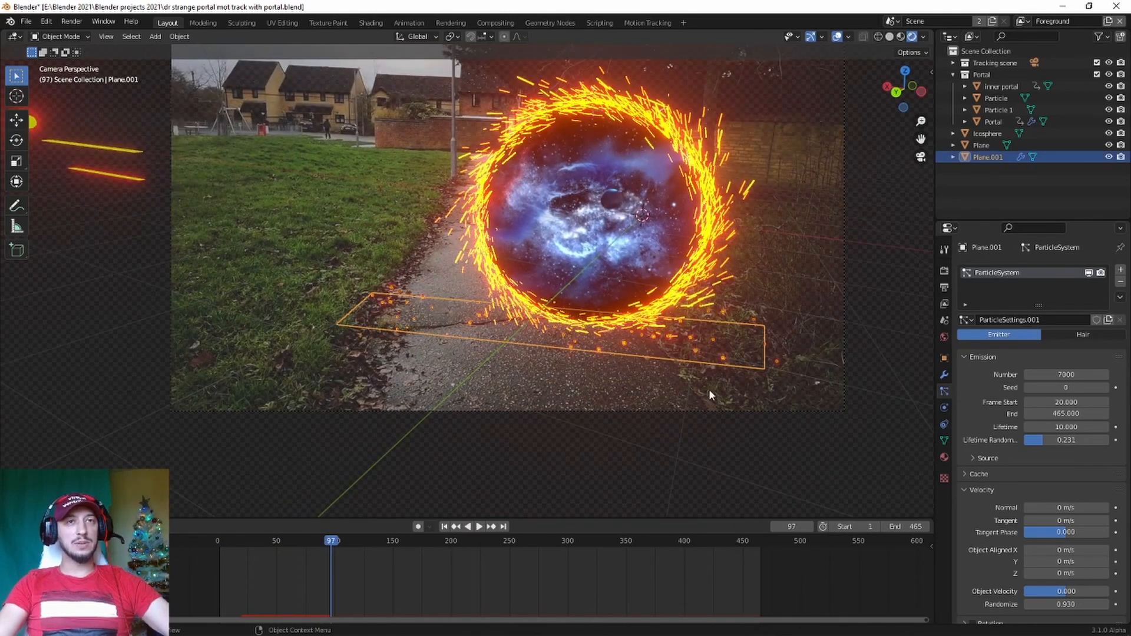
pyautogui.press('s')
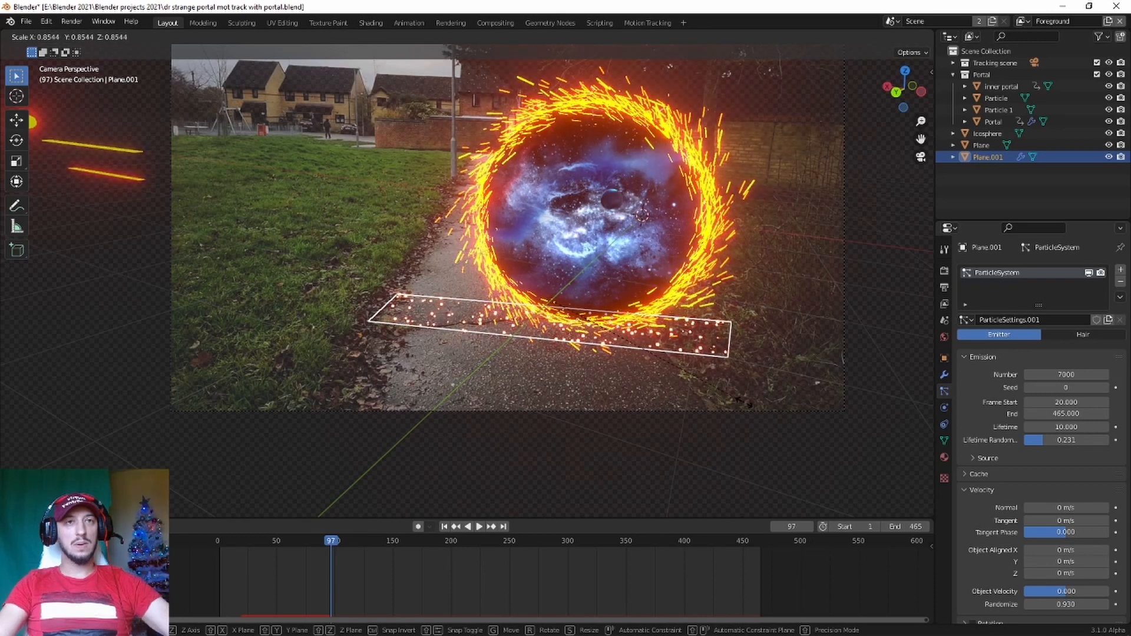
pyautogui.click(745, 404)
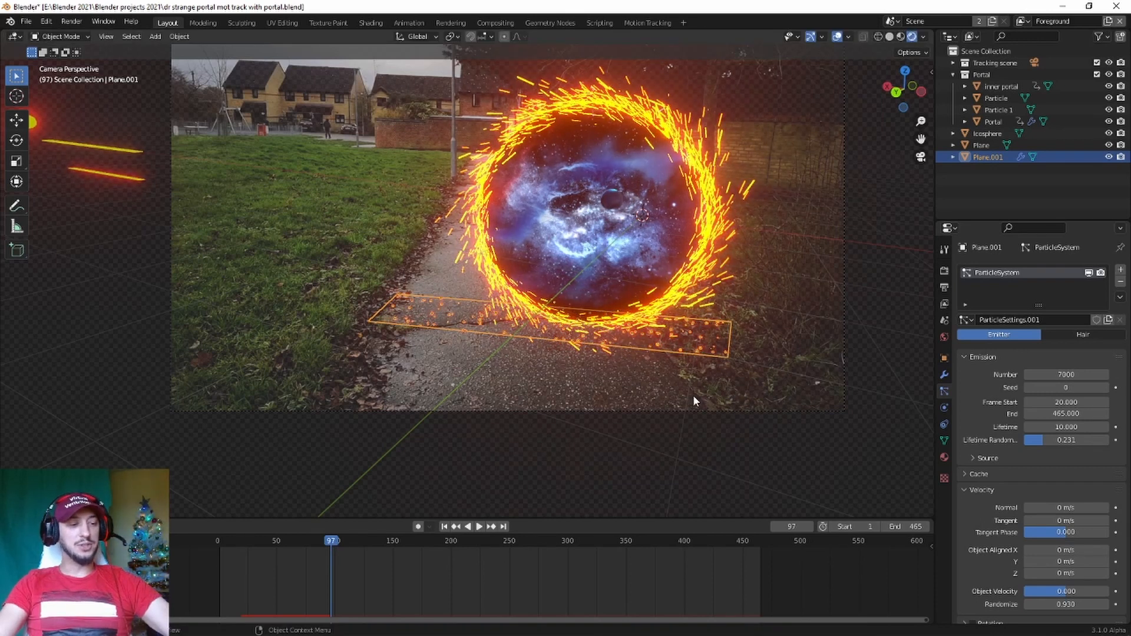
# - Shift the emitter strip slightly so it sits beneath the portal, and check its sparks in playback
pyautogui.press('g')
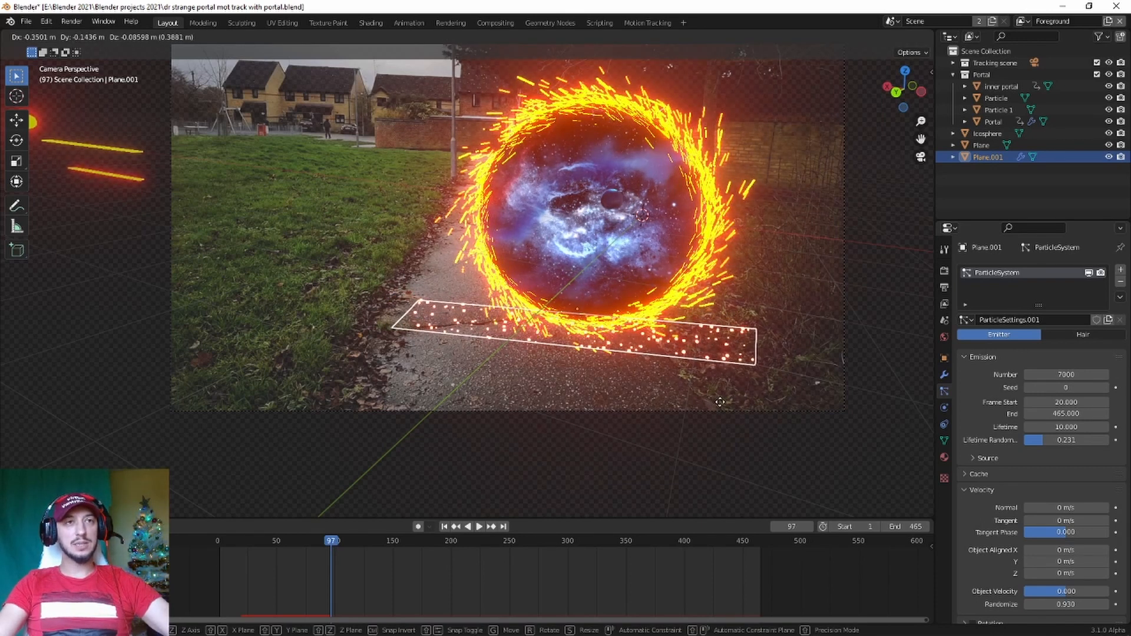
pyautogui.click(721, 404)
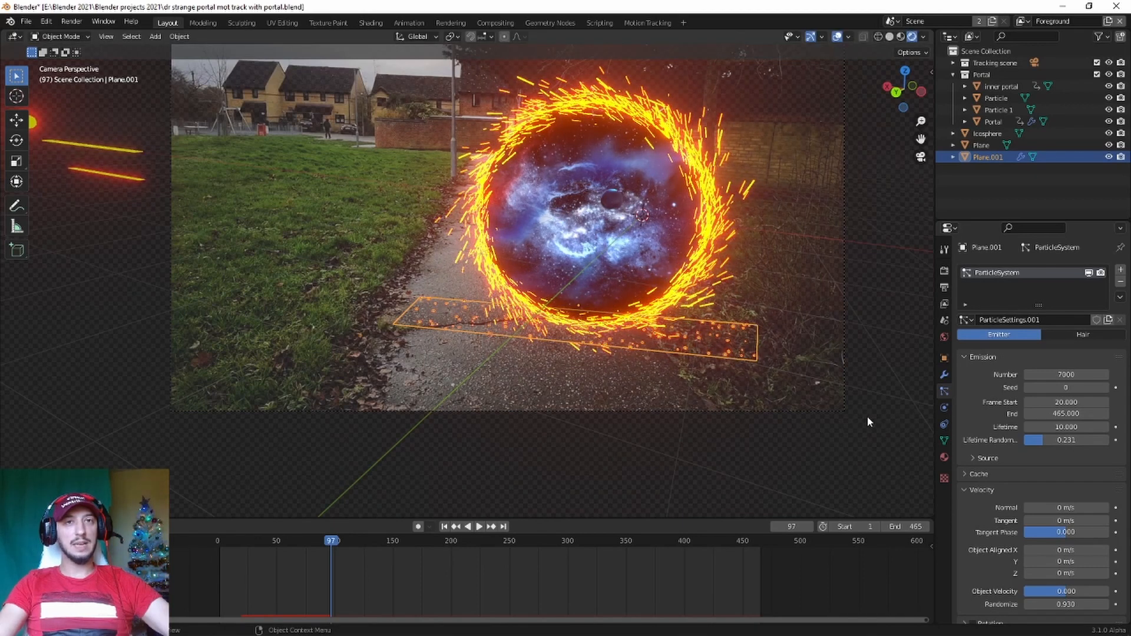
pyautogui.click(909, 376)
pyautogui.press('space')
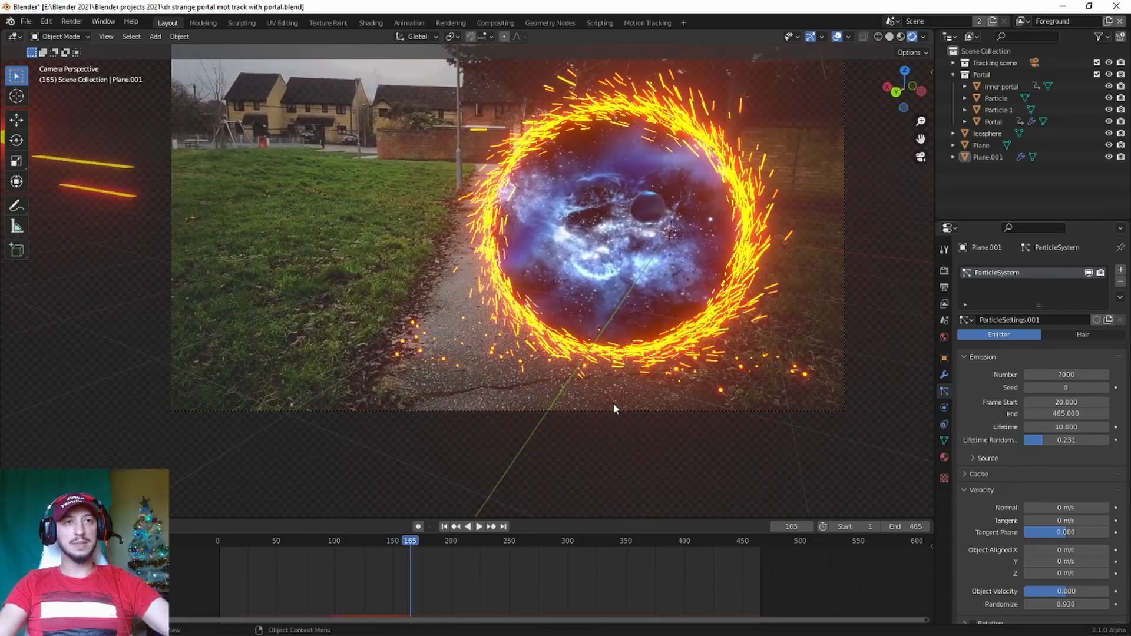
pyautogui.press('space')
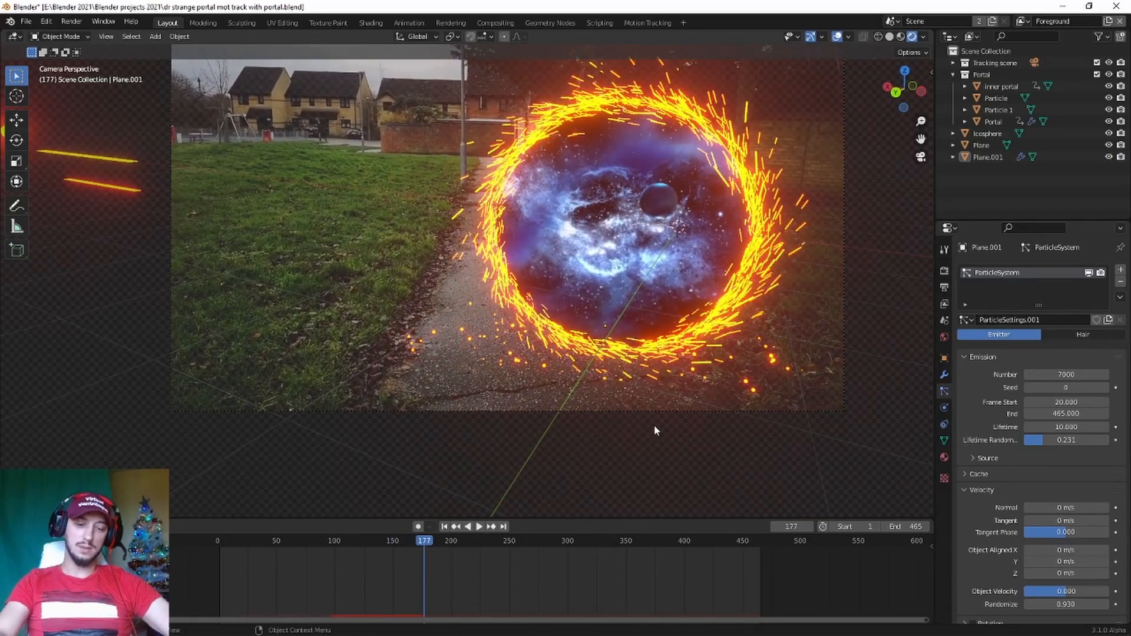
# - Render frame 177 and examine the ground sparks around the portal's base up close in the composited image
pyautogui.press('F12')
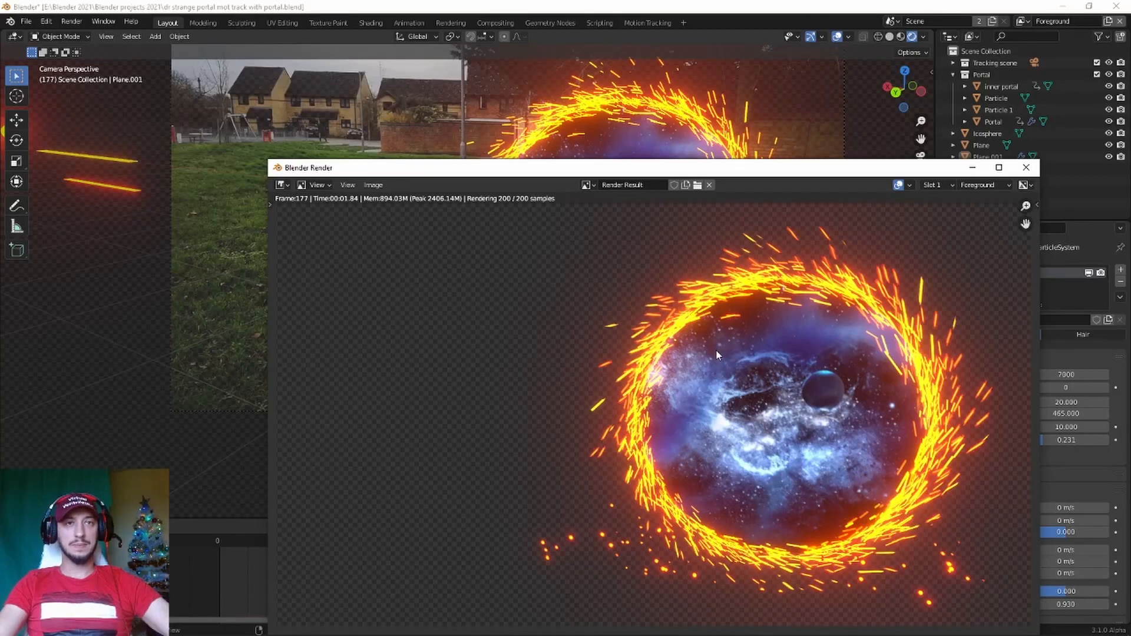
pyautogui.scroll(-2, 716, 352)
pyautogui.scroll(-2, 810, 341)
pyautogui.moveTo(828, 394); pyautogui.dragTo(778, 338, button='middle')
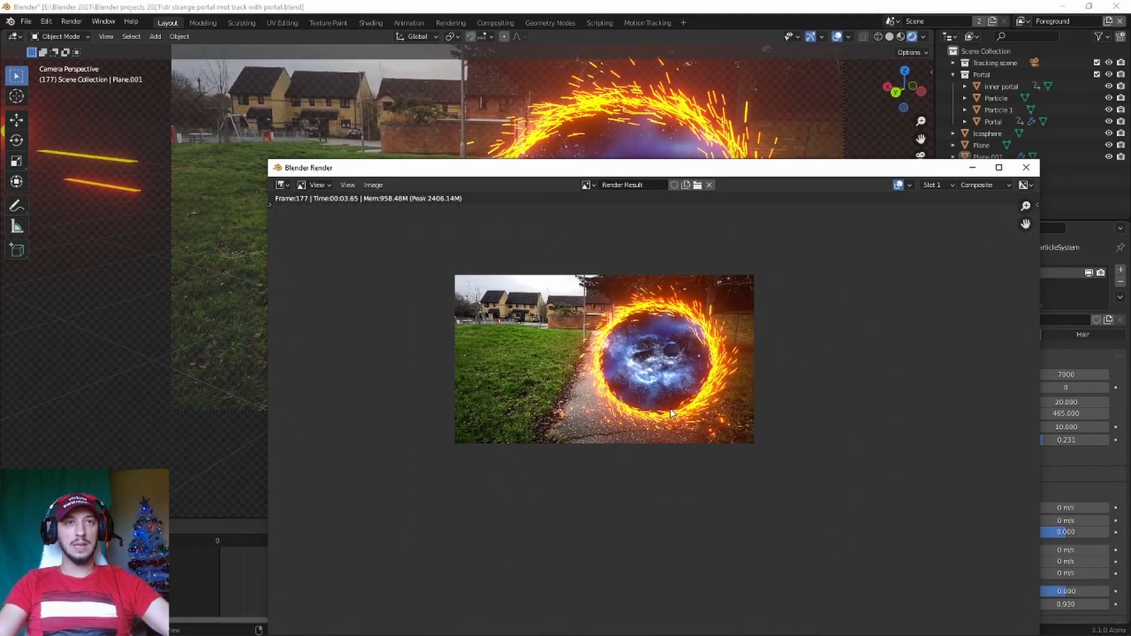
pyautogui.scroll(5, 672, 415)
pyautogui.scroll(-4, 731, 408)
pyautogui.scroll(4, 730, 410)
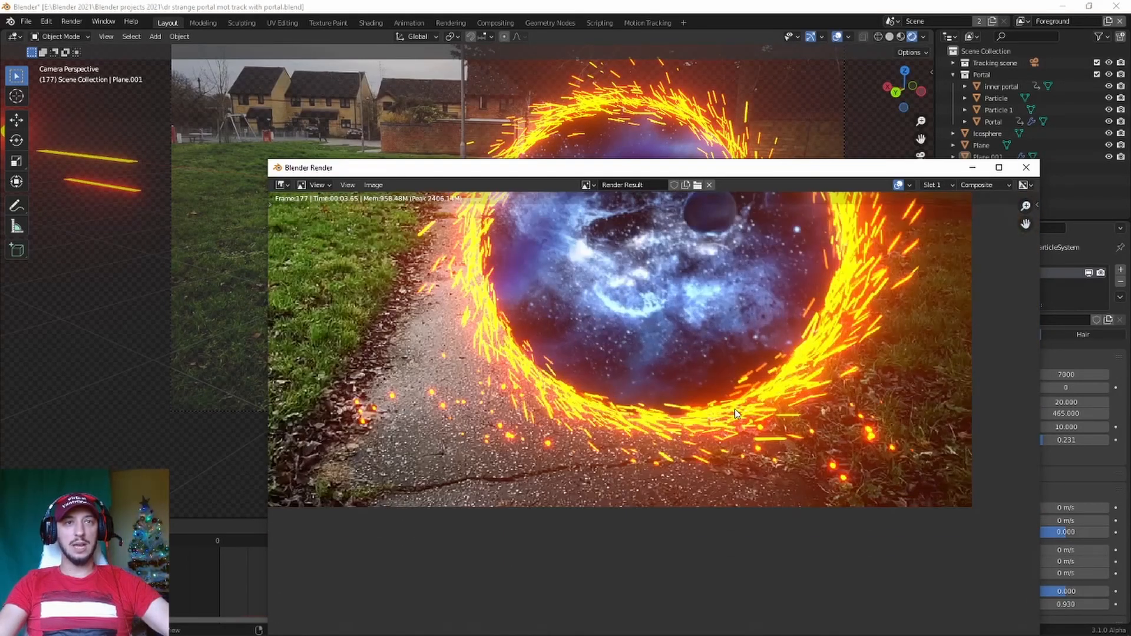
pyautogui.scroll(-4, 736, 400)
pyautogui.moveTo(743, 389); pyautogui.dragTo(754, 423, button='middle')
pyautogui.scroll(4, 754, 422)
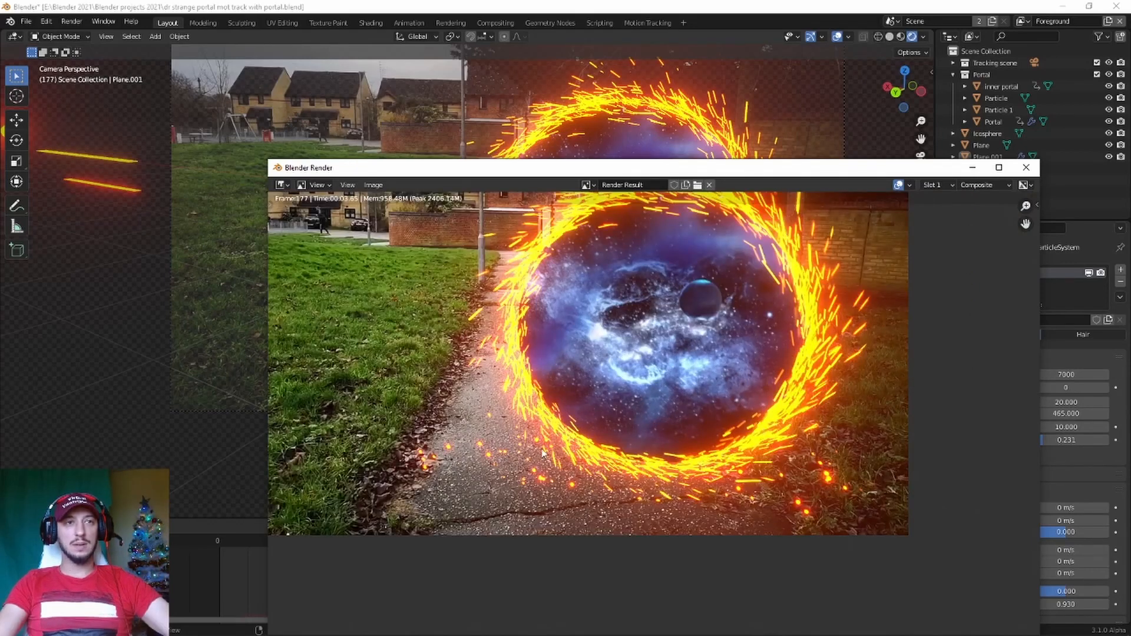
pyautogui.click(1027, 167)
# - Play the animation on to frame 281 to check the ground sparks and review the strip's particle settings
pyautogui.press('space')
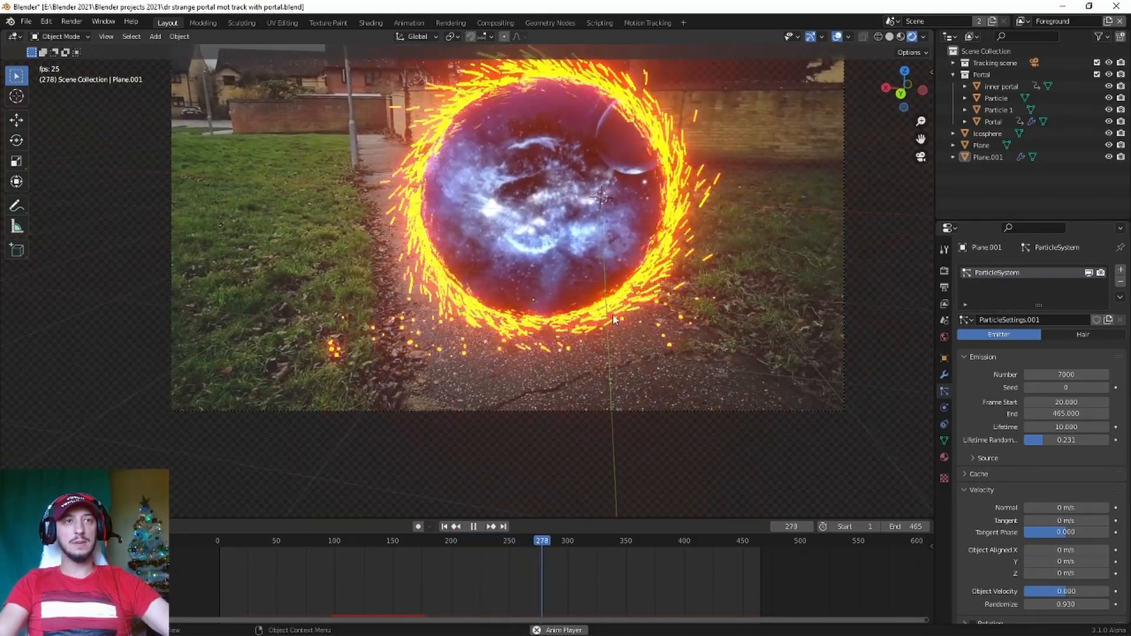
pyautogui.press('space')
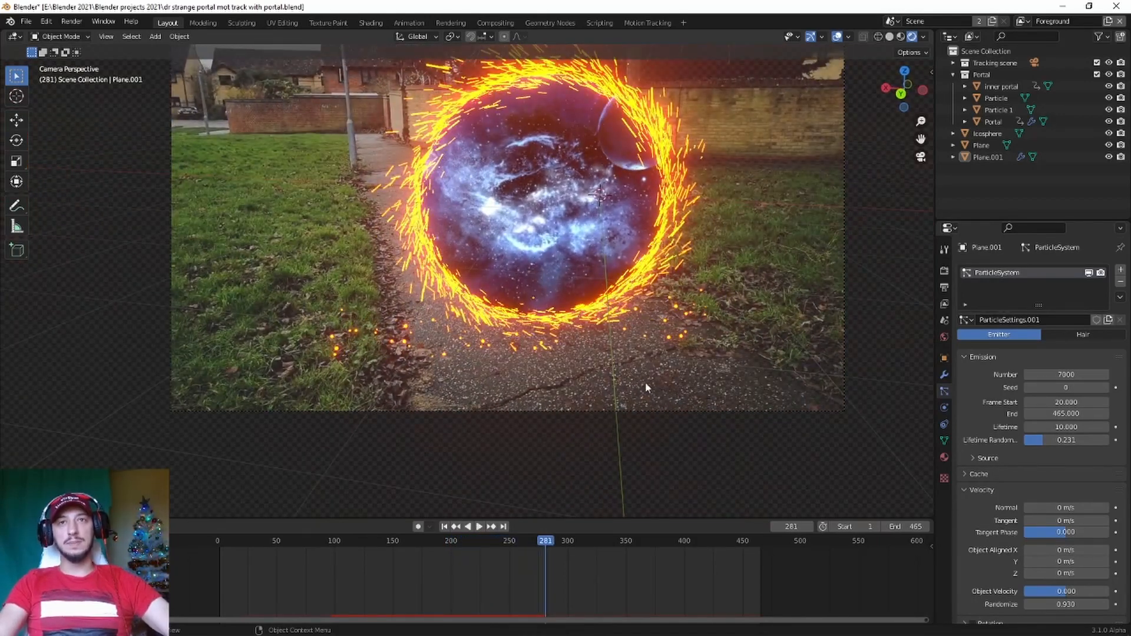
pyautogui.scroll(-10, 984, 454)
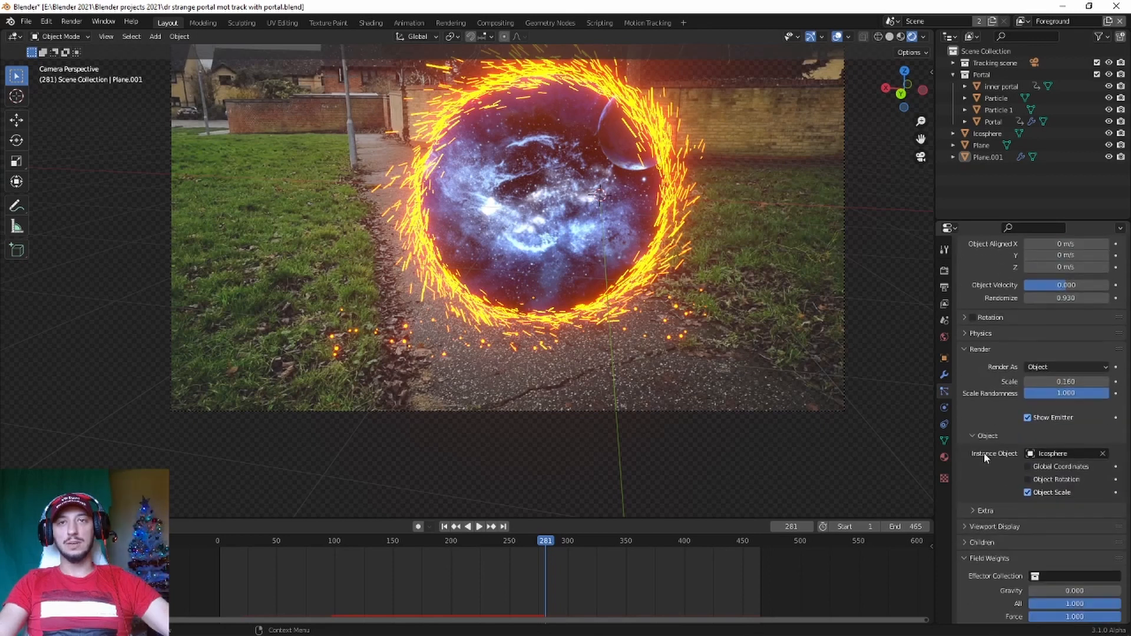
# - Add a Color Balance node to the compositing tree, inserted directly after the second Alpha Over node
pyautogui.click(501, 22)
pyautogui.scroll(-3, 553, 190)
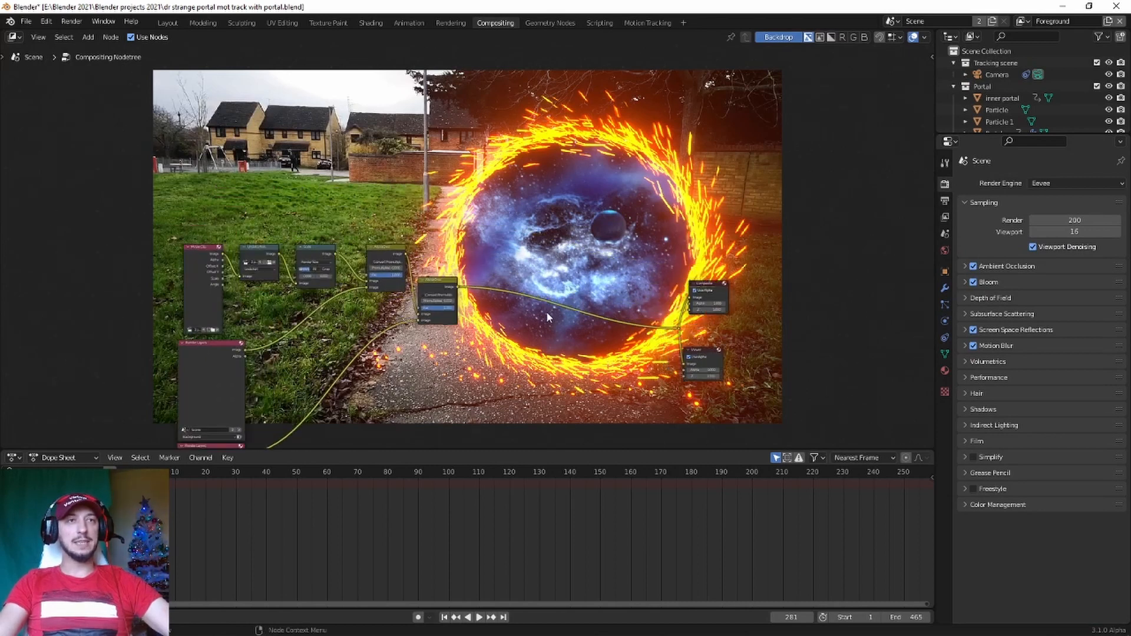
pyautogui.scroll(3, 546, 311)
pyautogui.hotkey('shift', 'a')
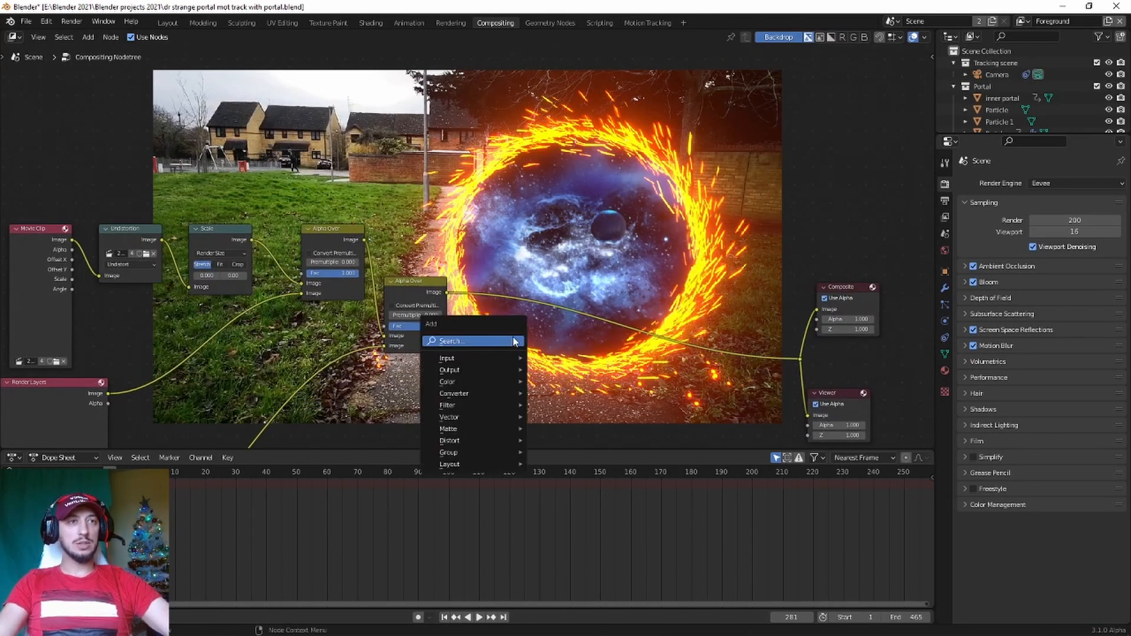
pyautogui.moveTo(494, 384)
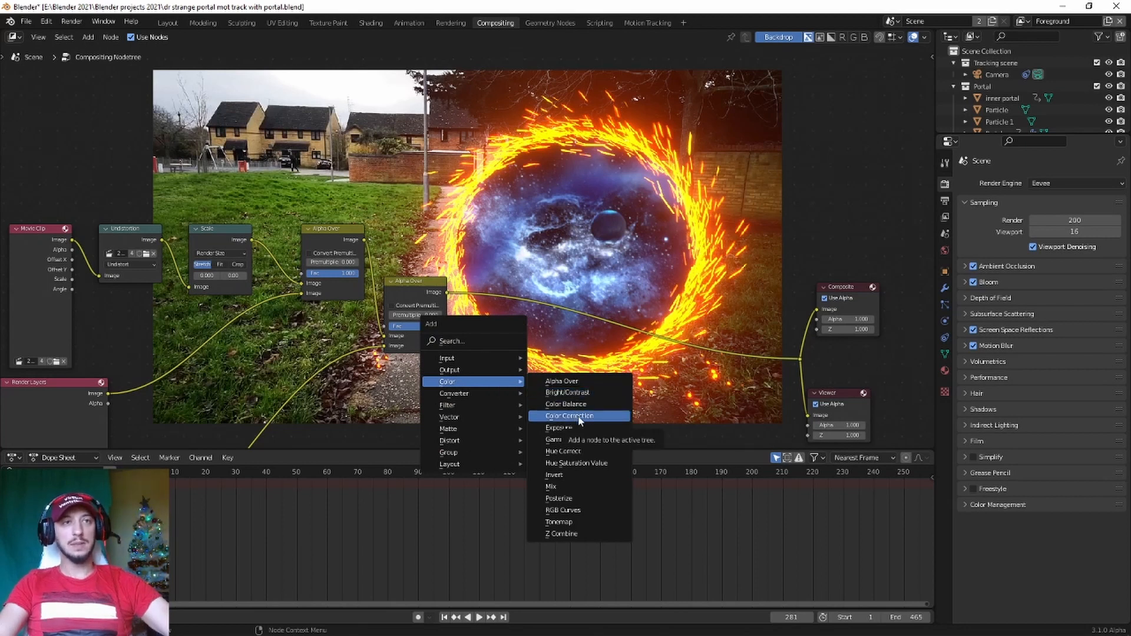
pyautogui.click(566, 404)
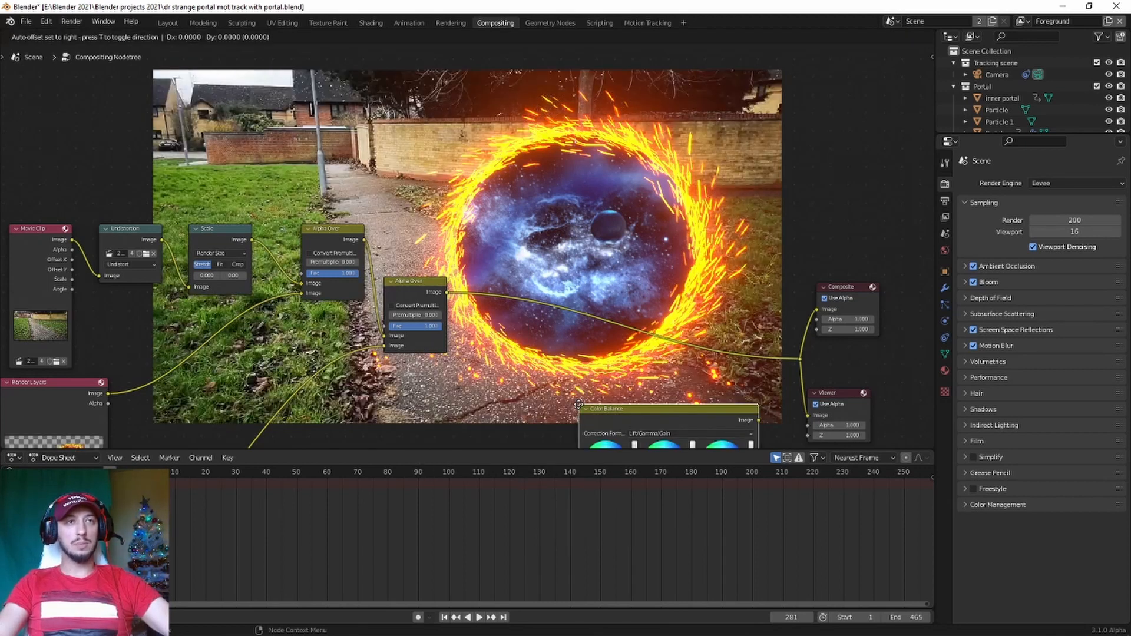
pyautogui.click(483, 273)
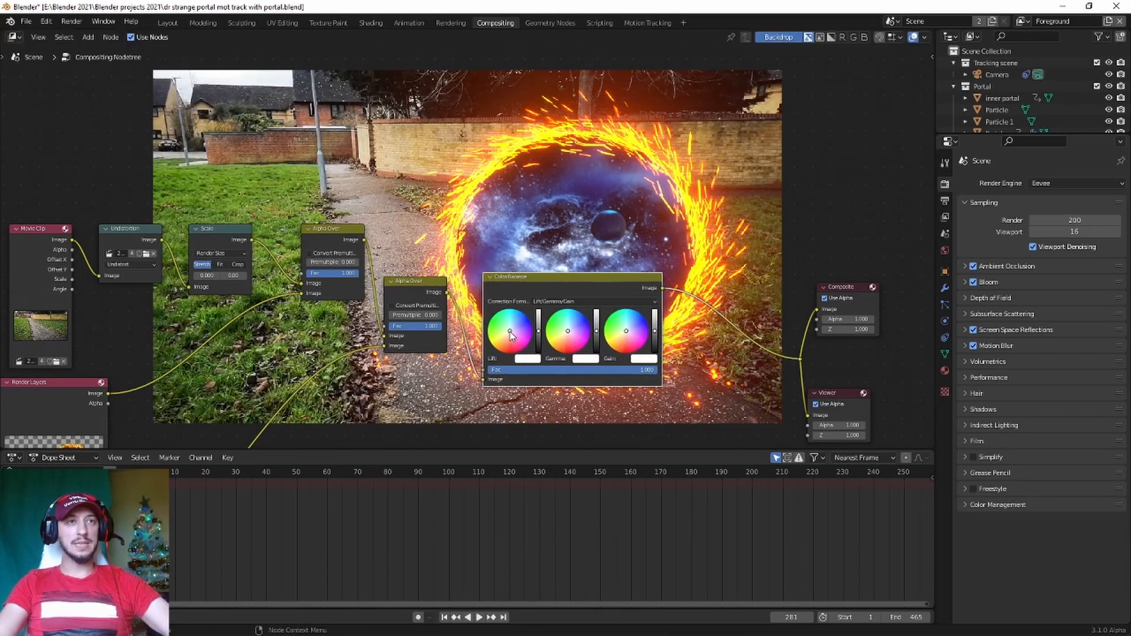
# - Tint the Color Balance lift toward pale green, the gamma slightly toward pink and the gain toward pale purple-pink
pyautogui.moveTo(510, 334); pyautogui.dragTo(504, 332)
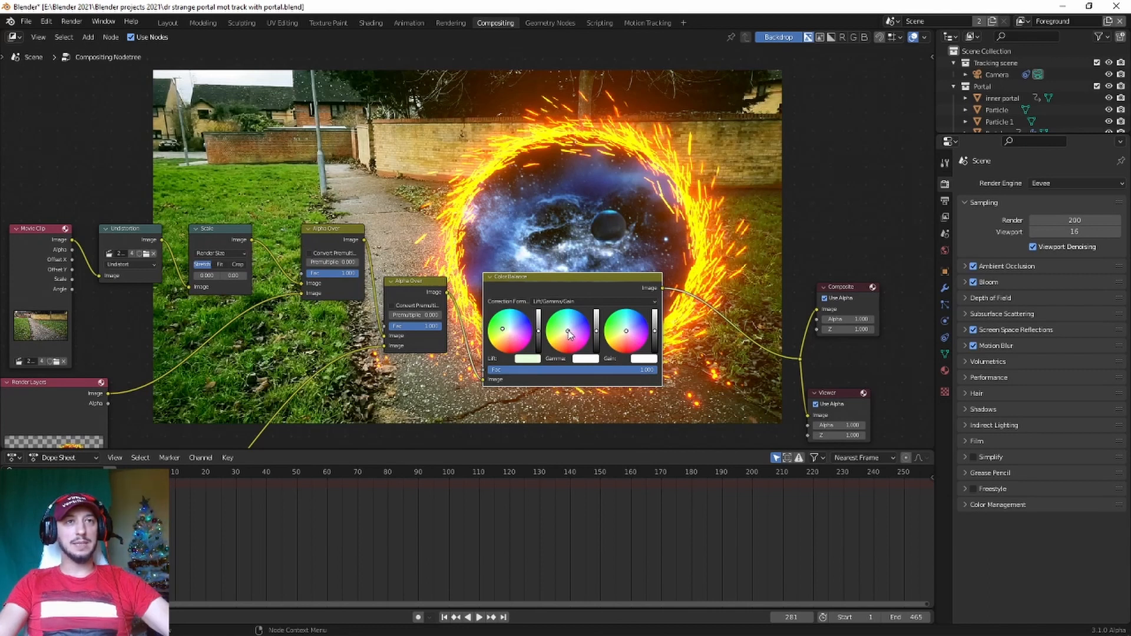
pyautogui.moveTo(569, 335); pyautogui.dragTo(630, 335)
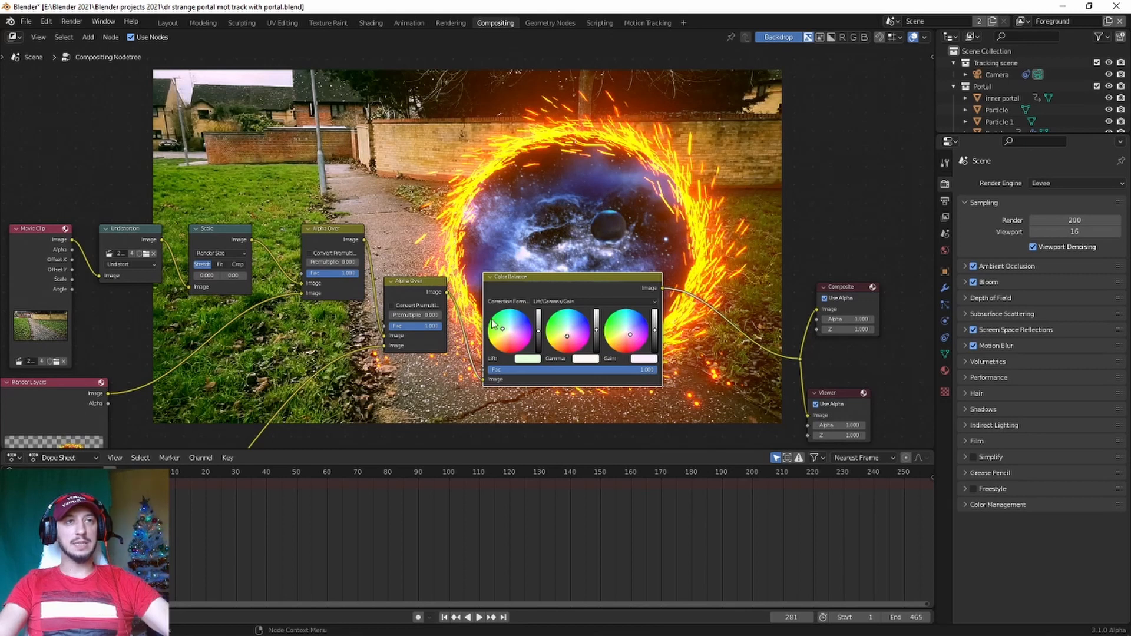
# - Insert a Glare node between the Color Balance node and the Composite and Viewer outputs
pyautogui.scroll(-1, 670, 360)
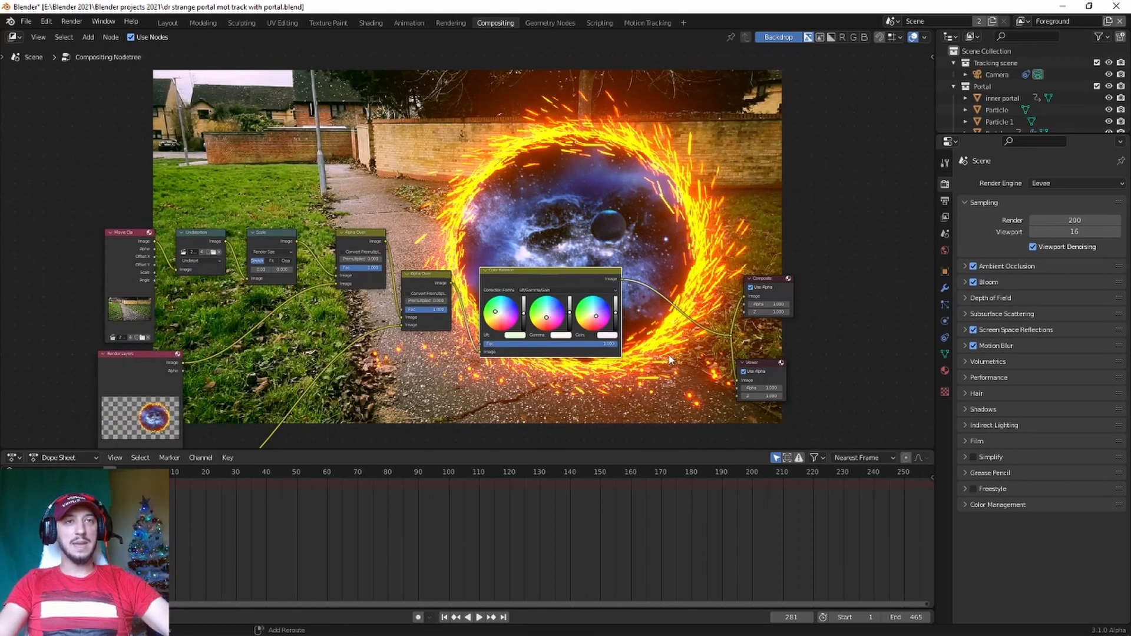
pyautogui.hotkey('shift', 'a')
pyautogui.moveTo(667, 355)
pyautogui.click(663, 314)
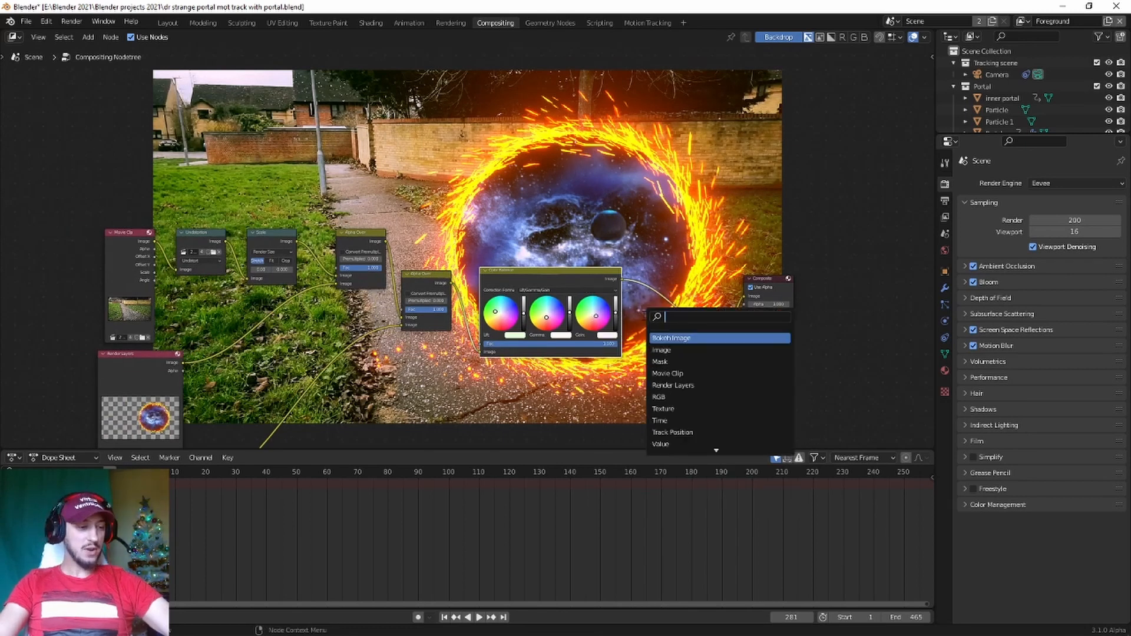
pyautogui.write('Gl')
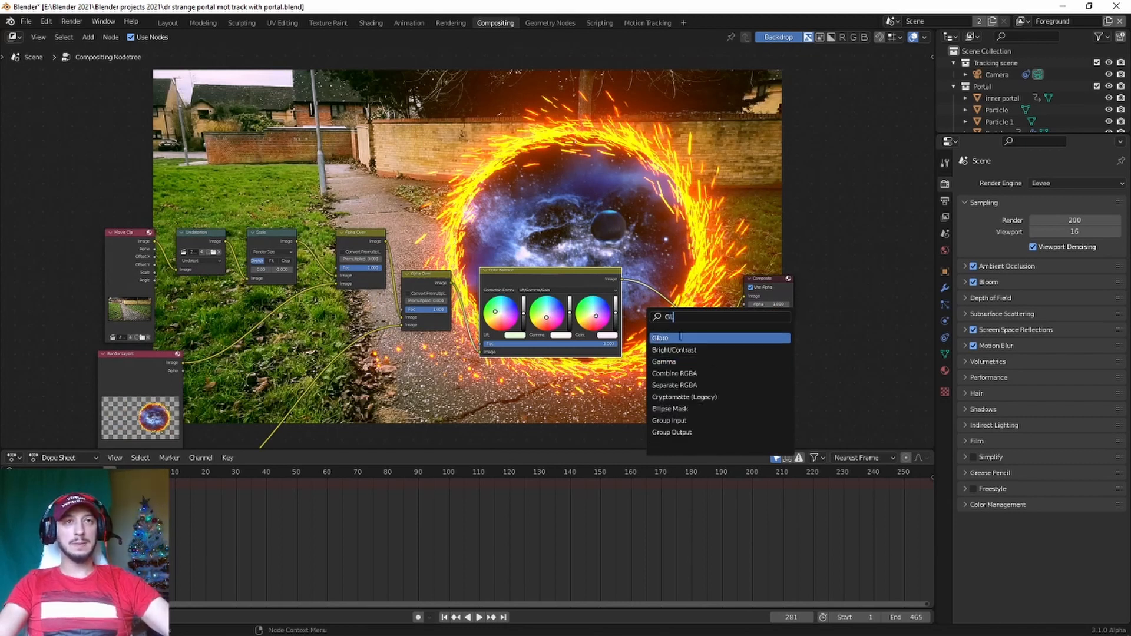
pyautogui.press('Return')
pyautogui.click(679, 306)
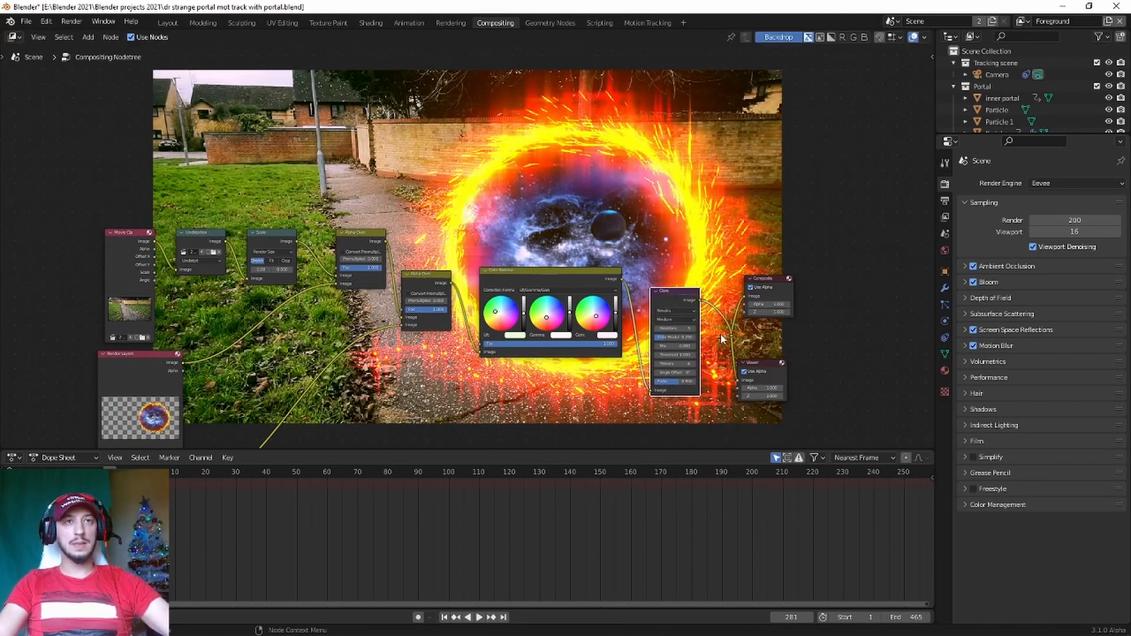
# - Set the Glare node's type to Fog Glow and its size to 6
pyautogui.scroll(3, 747, 326)
pyautogui.moveTo(747, 326); pyautogui.dragTo(652, 281, button='middle')
pyautogui.click(652, 281)
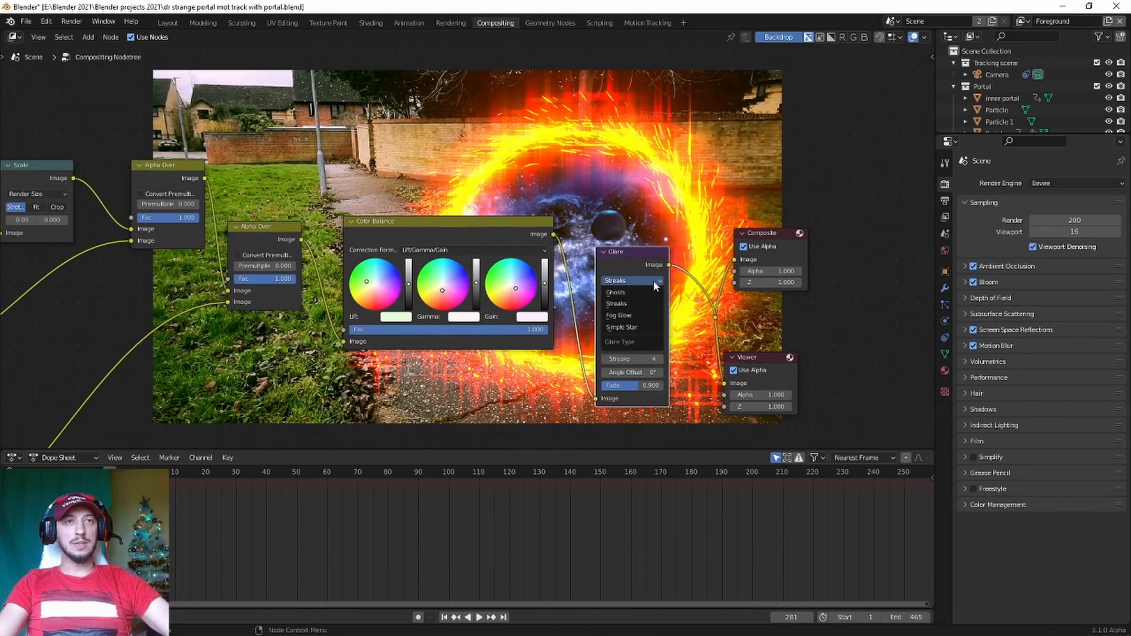
pyautogui.click(653, 318)
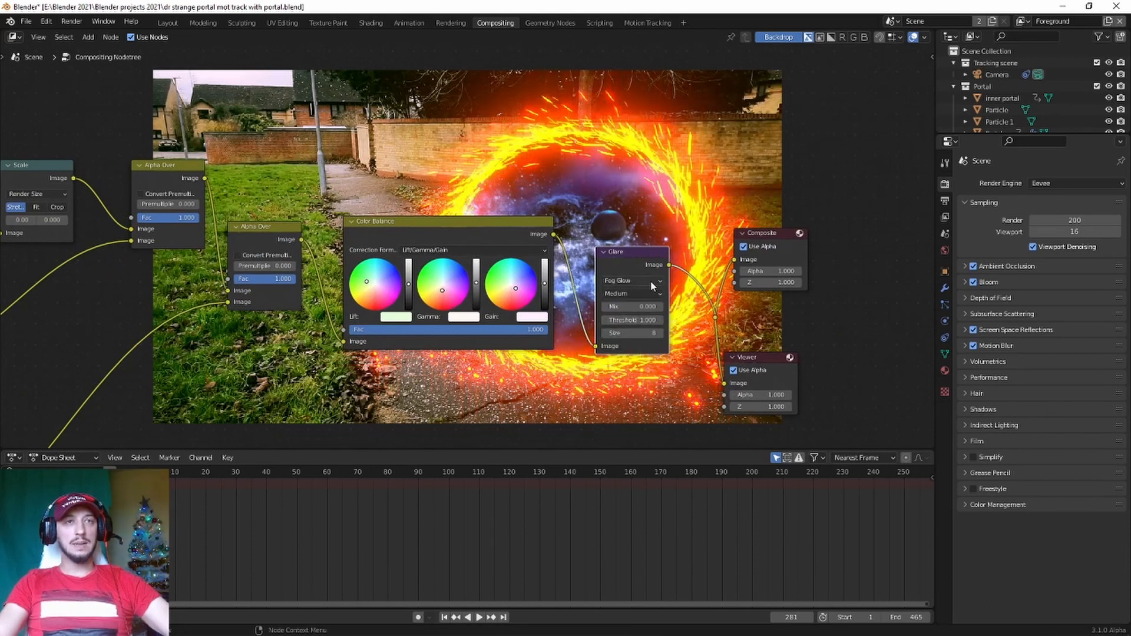
pyautogui.scroll(4, 650, 332)
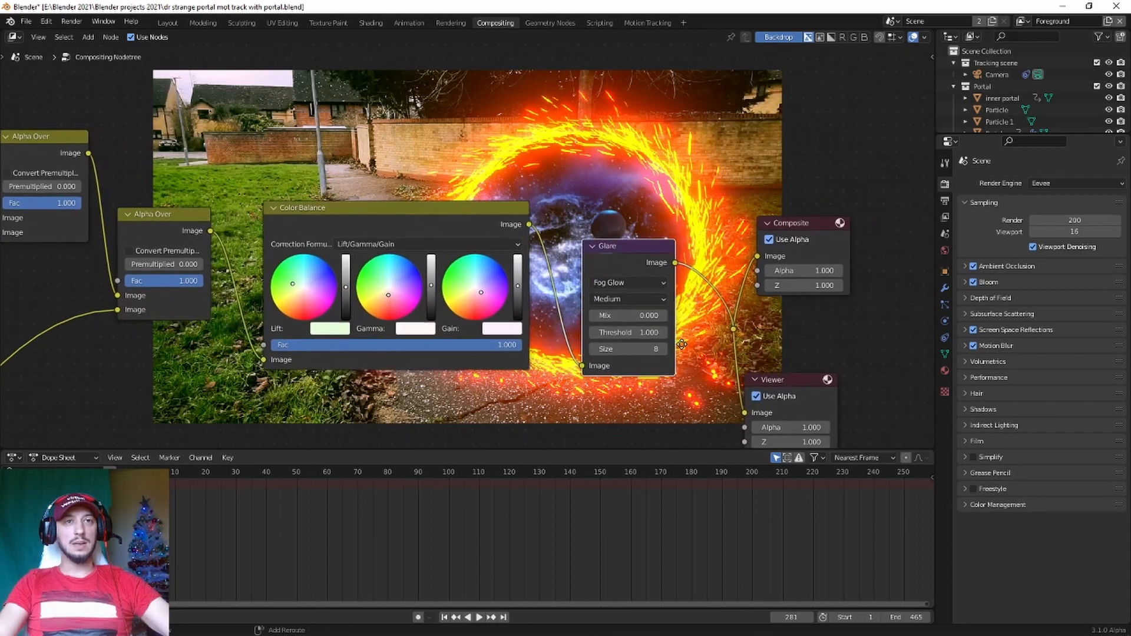
pyautogui.click(594, 350)
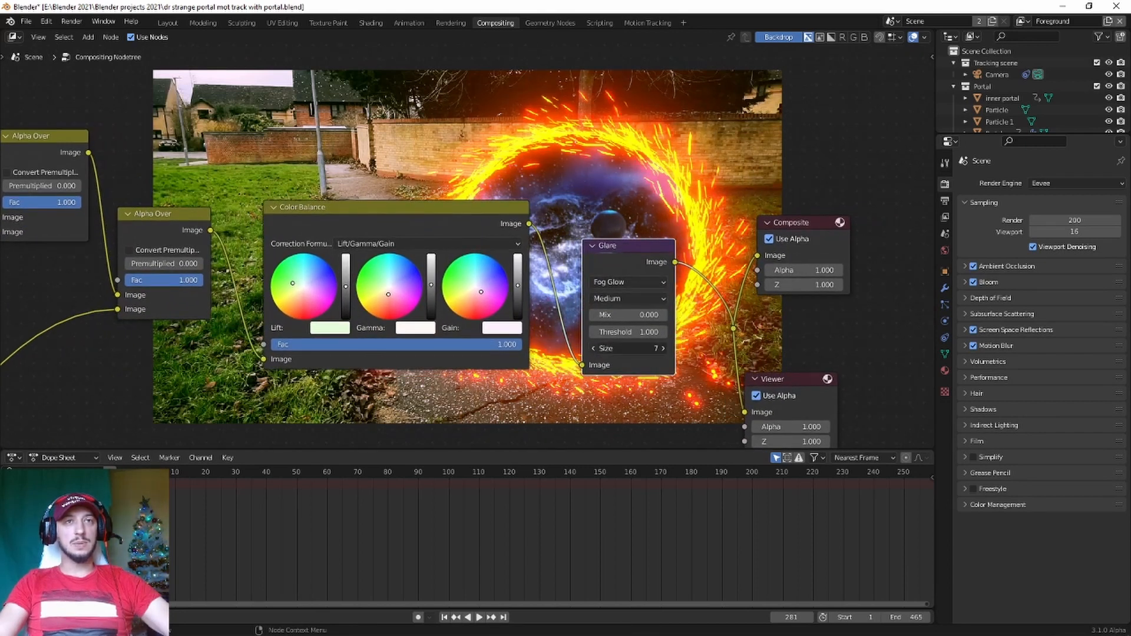
pyautogui.click(594, 350)
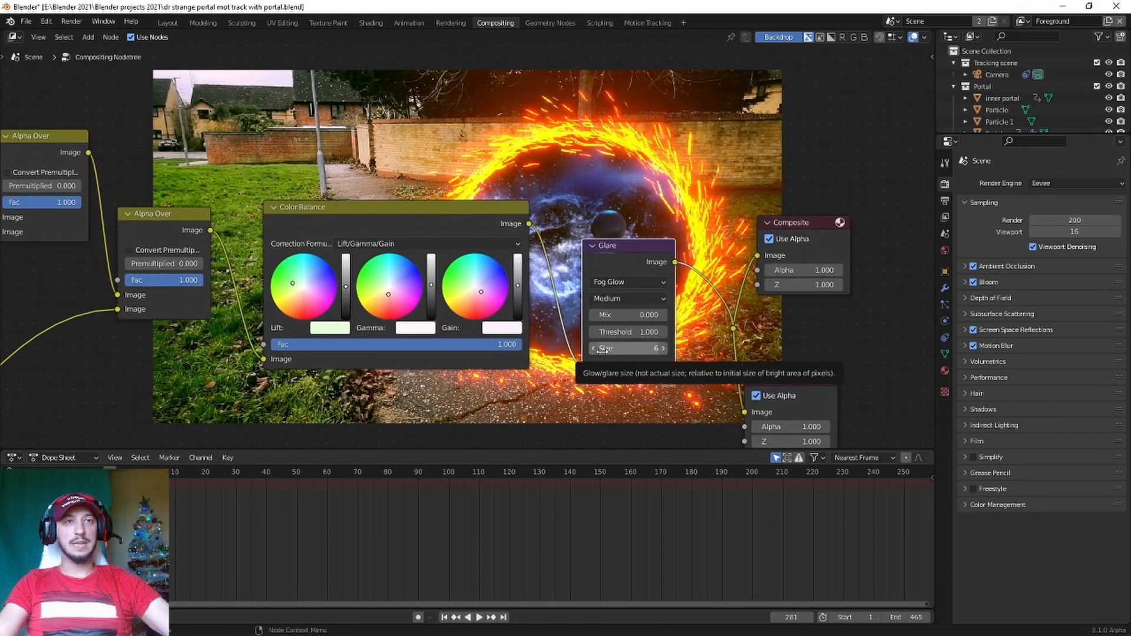
# - Render frame 281, examine the fog glow and color grade in the composited image, and close the render
pyautogui.scroll(-2, 613, 351)
pyautogui.press('F12')
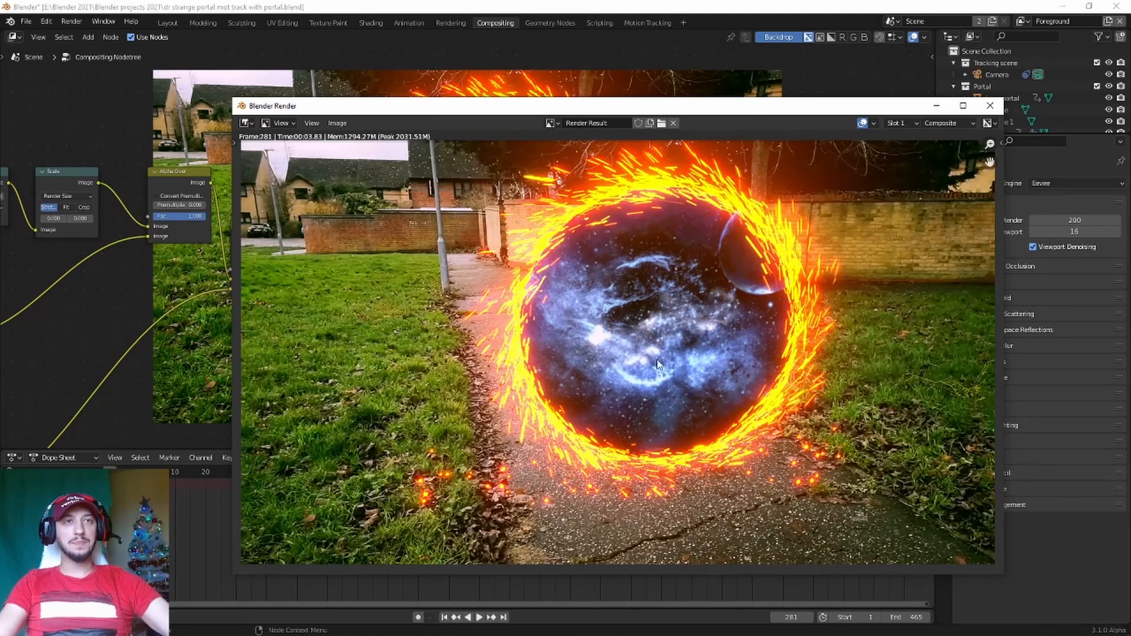
pyautogui.scroll(-4, 701, 288)
pyautogui.scroll(7, 710, 318)
pyautogui.scroll(-5, 724, 354)
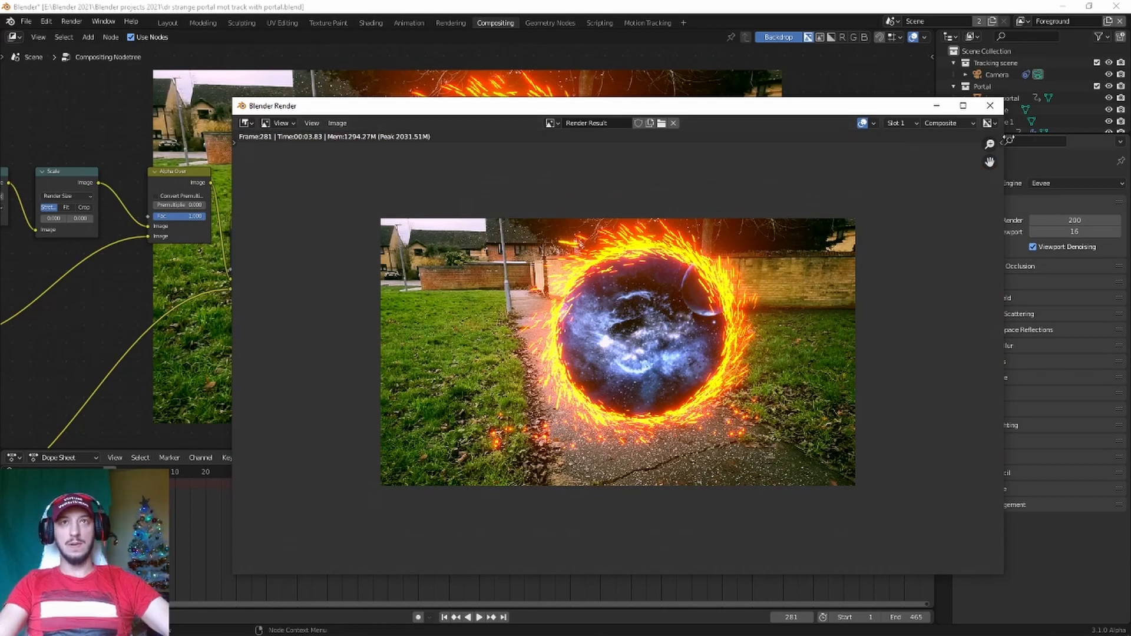
pyautogui.click(990, 106)
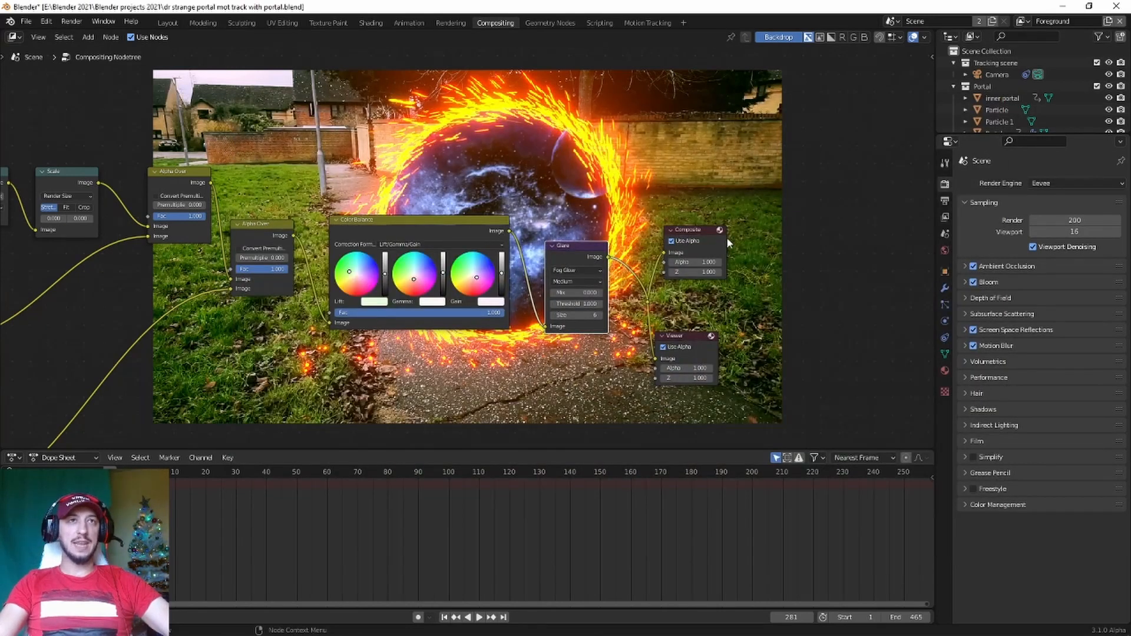
# - Return to the 3D layout and play the animation on to frame 435 to review the portal and ground sparks
pyautogui.click(169, 23)
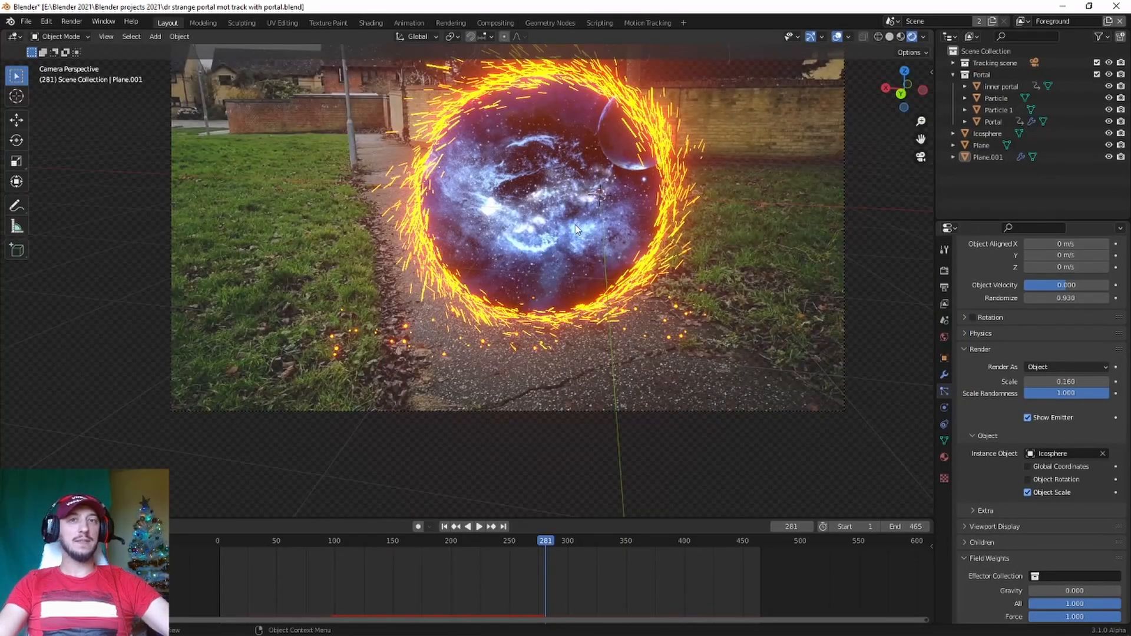
pyautogui.scroll(-2, 576, 224)
pyautogui.scroll(1, 607, 248)
pyautogui.scroll(1, 606, 249)
pyautogui.press('space')
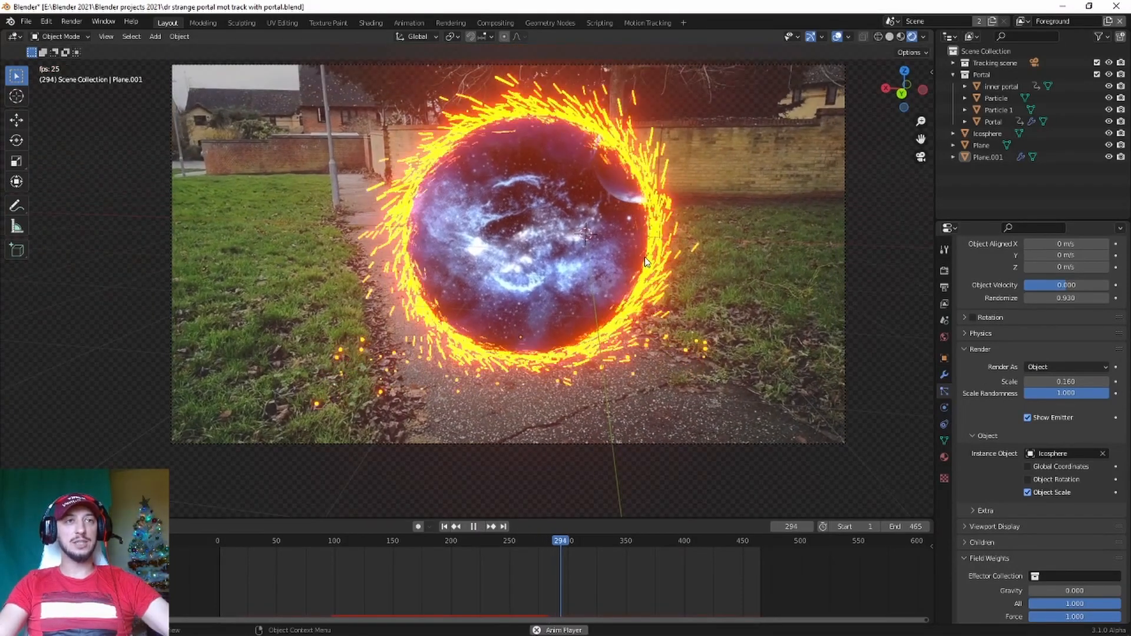
pyautogui.scroll(-3, 500, 253)
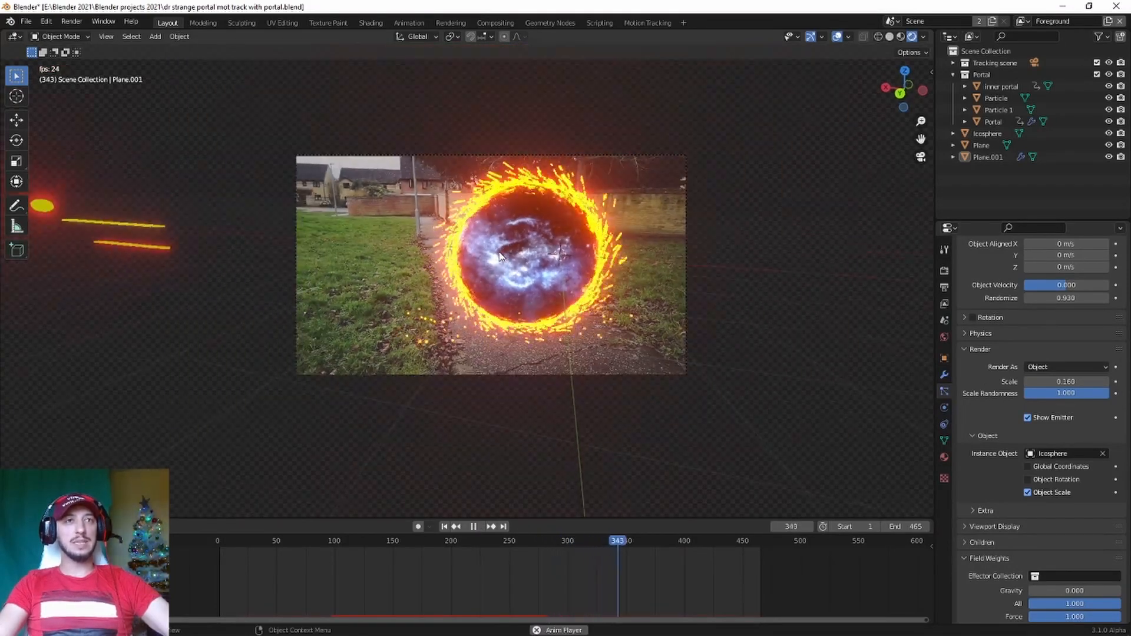
pyautogui.scroll(3, 499, 254)
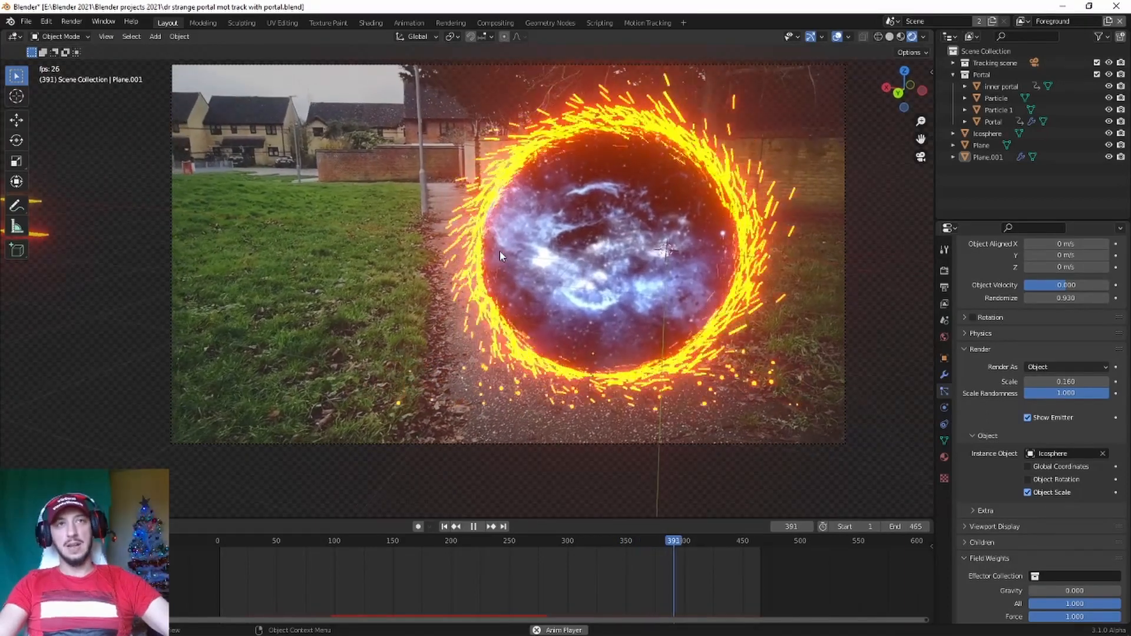
pyautogui.press('space')
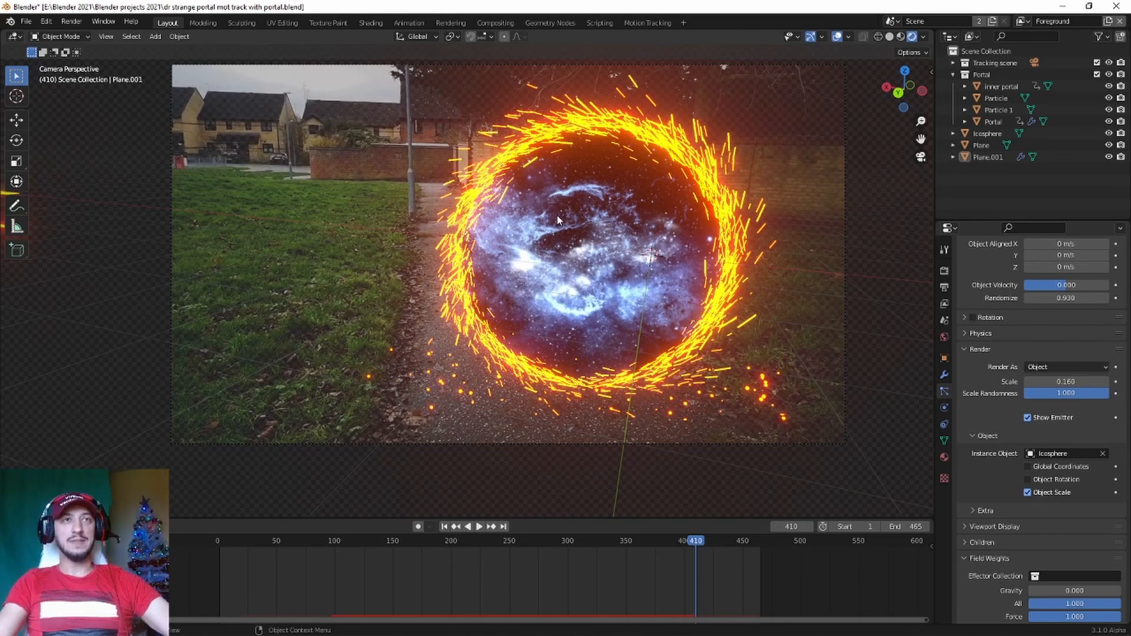
pyautogui.press('space')
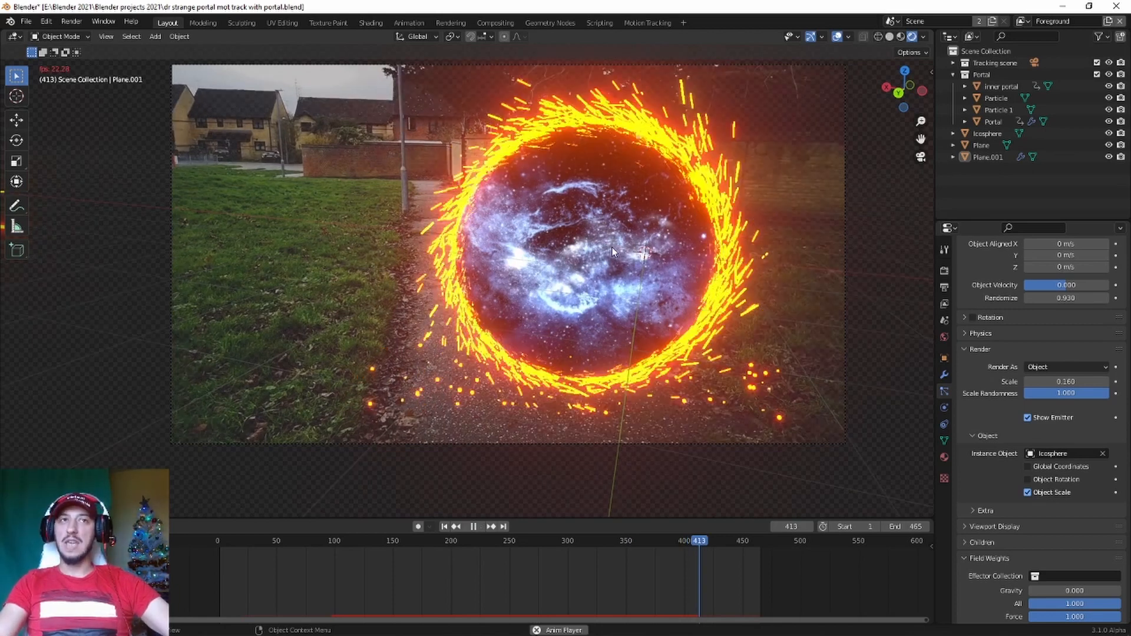
pyautogui.press('space')
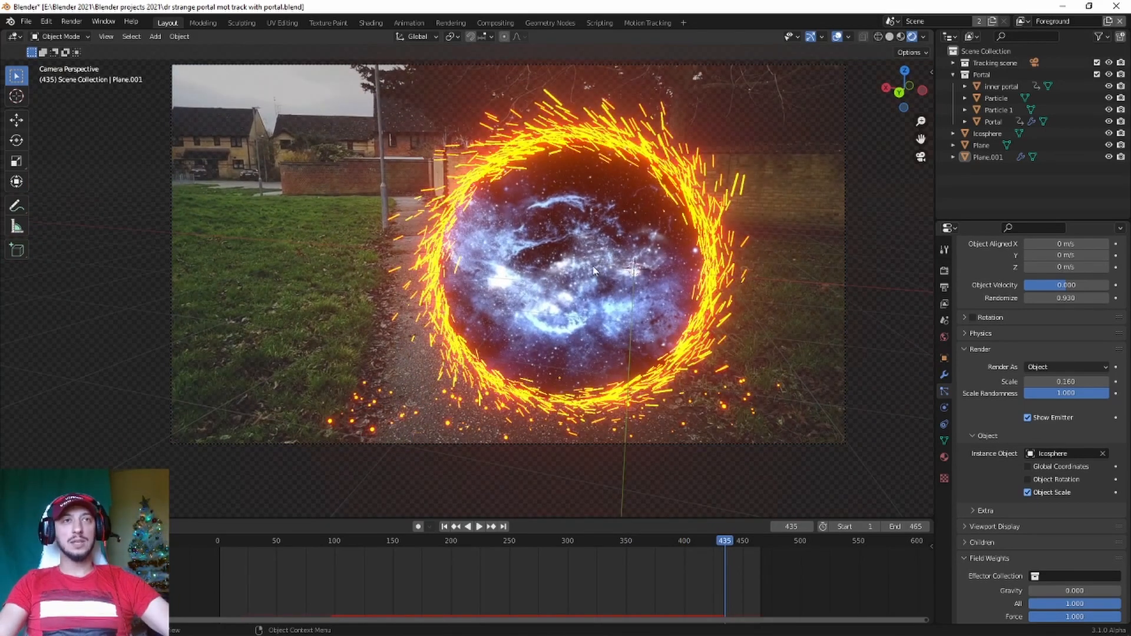
# - Add a UV sphere and move it roughly 0.7 m to the centre of the portal
pyautogui.hotkey('shift', 'a')
pyautogui.moveTo(591, 279)
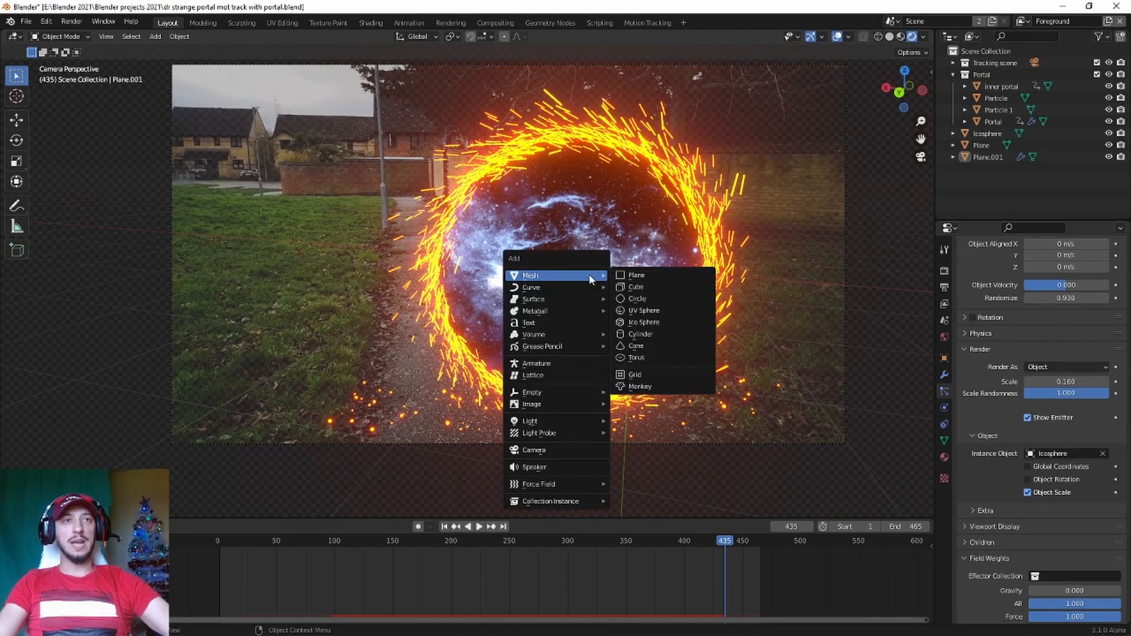
pyautogui.click(651, 316)
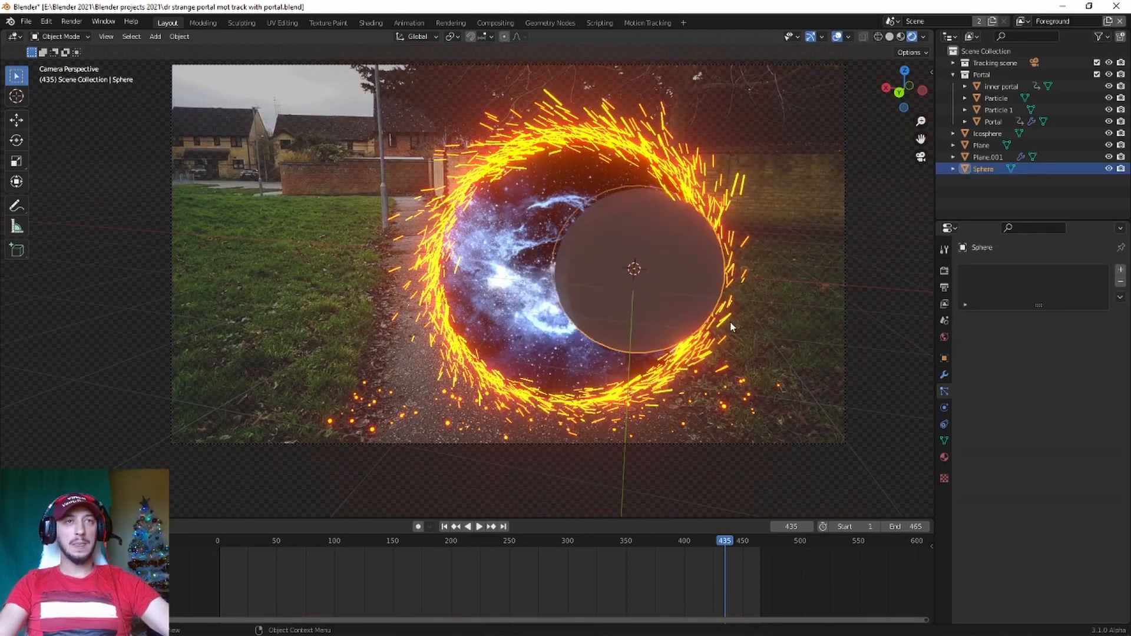
pyautogui.press('g')
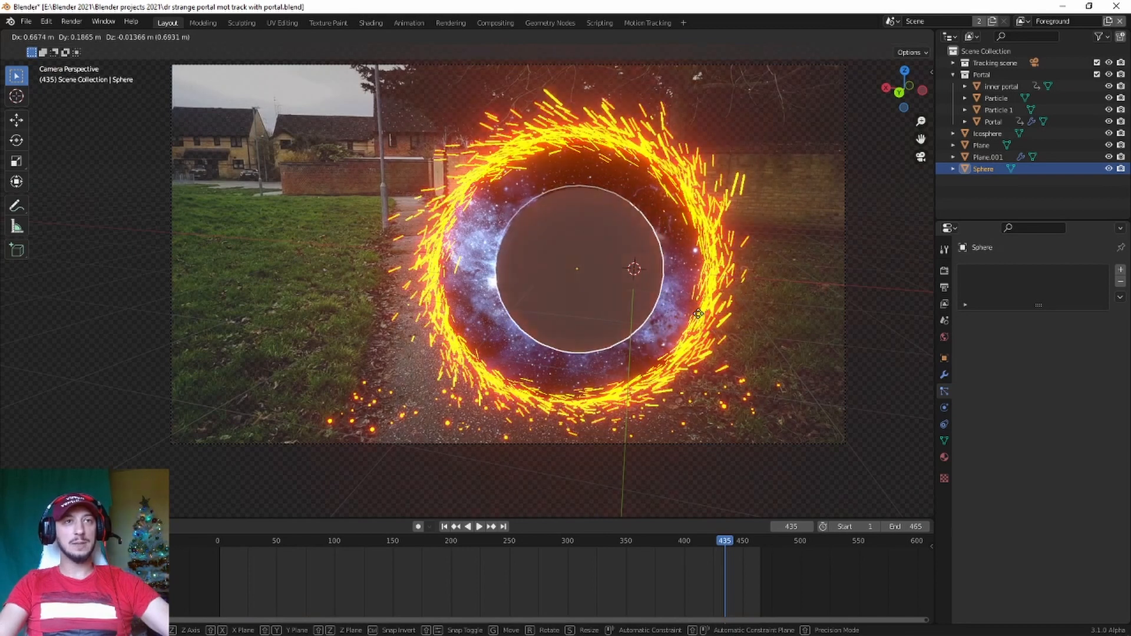
pyautogui.click(686, 321)
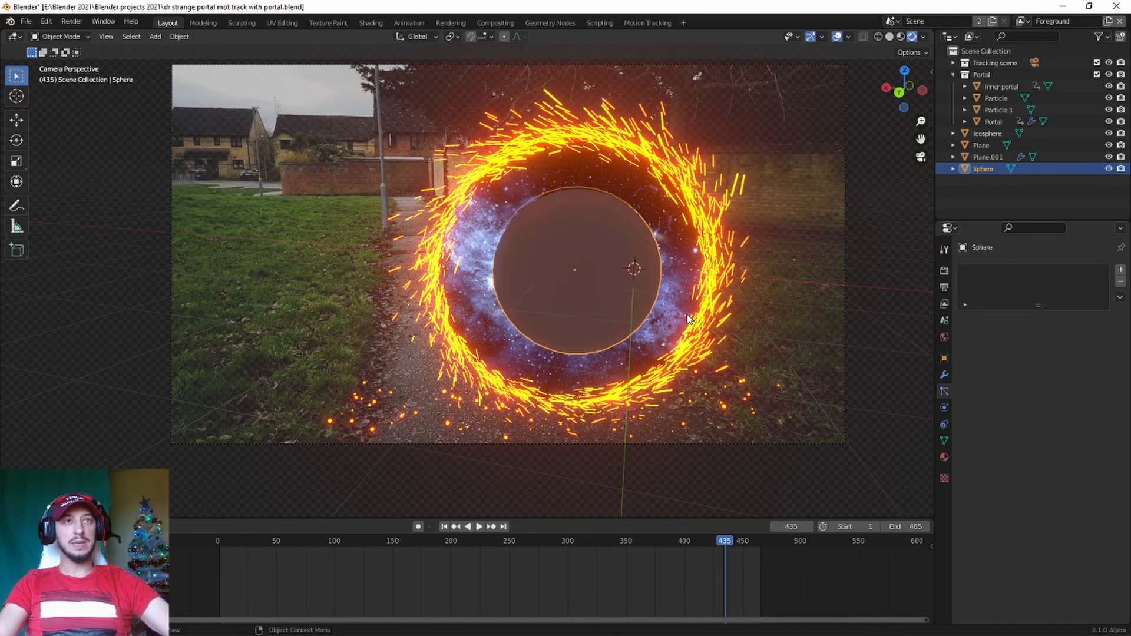
# - Scale the sphere by about 1.5, nudge it to the ring's centre, and enlarge it by about 1.045 to fill the portal
pyautogui.press('s')
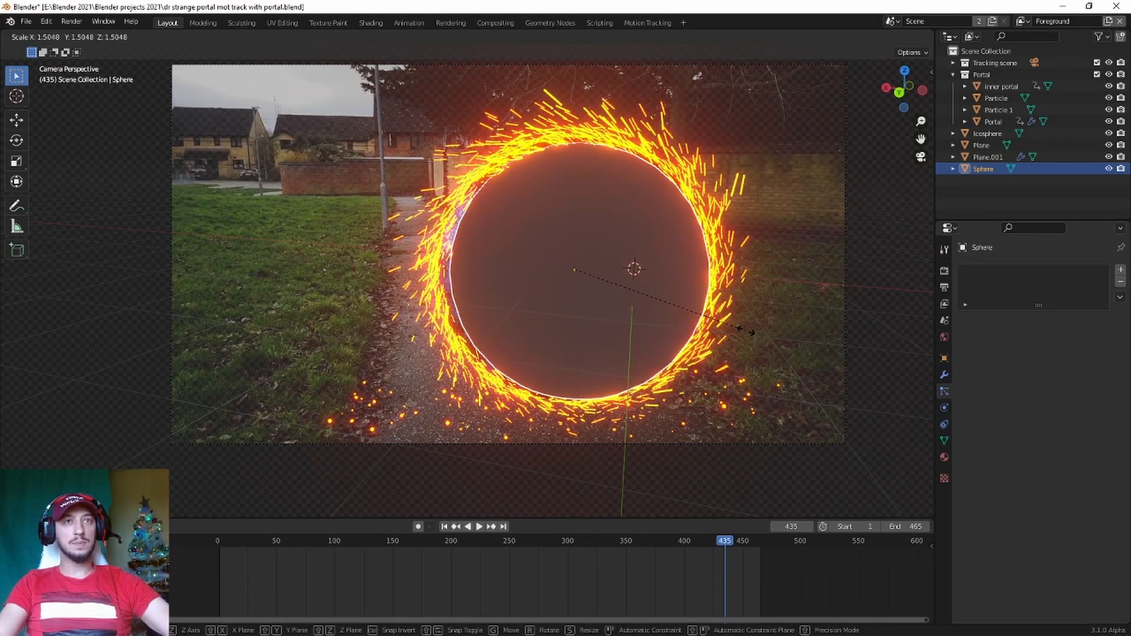
pyautogui.click(748, 334)
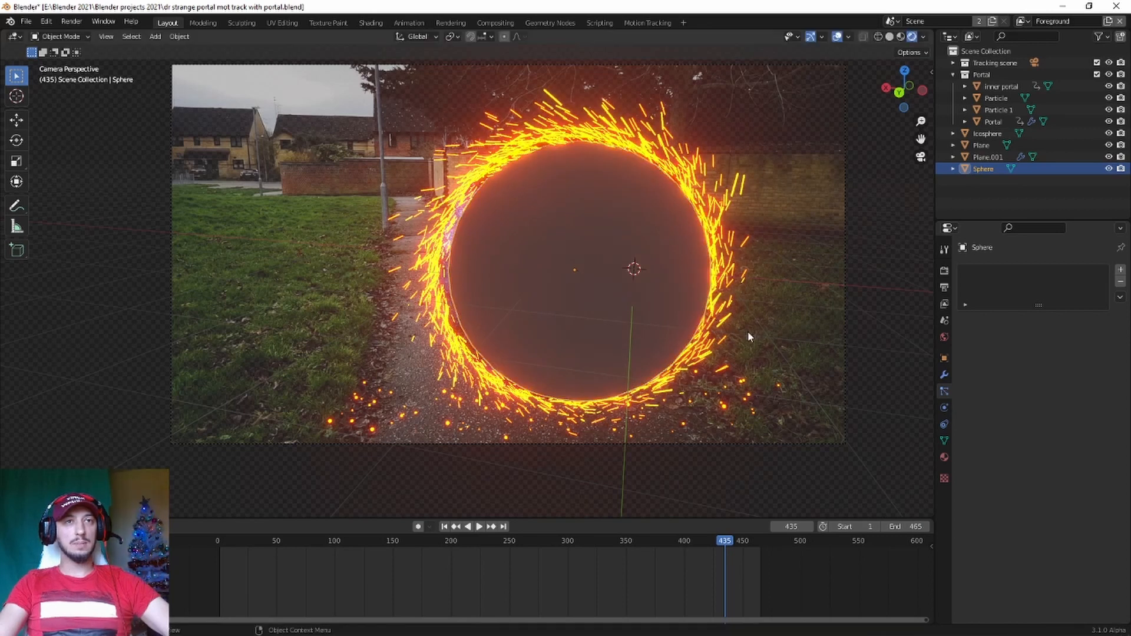
pyautogui.press('g')
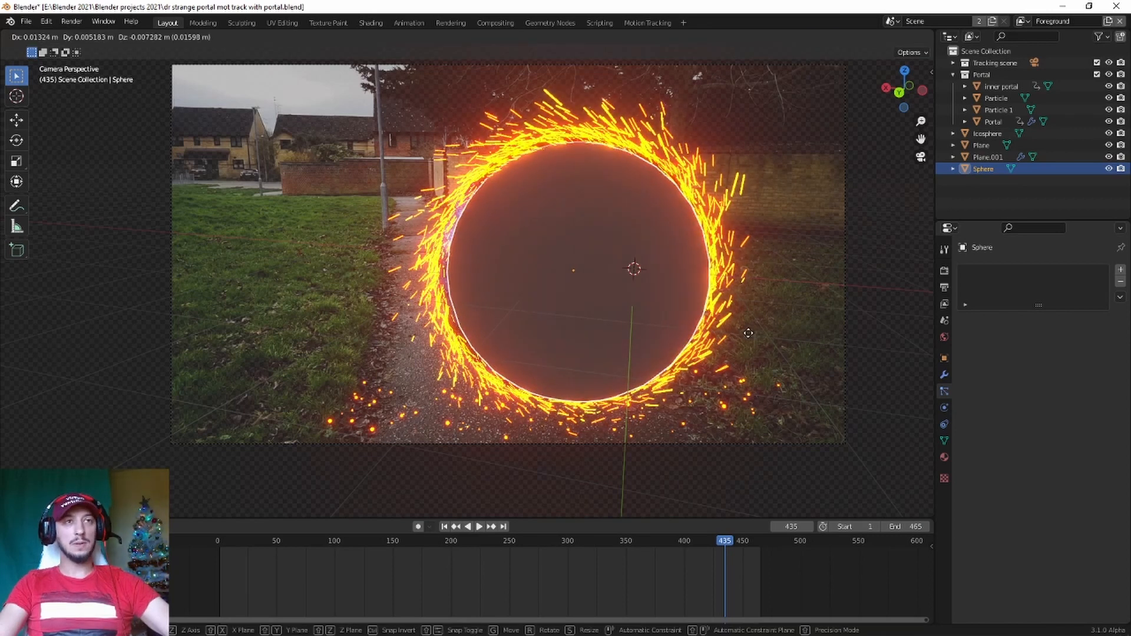
pyautogui.rightClick(746, 331)
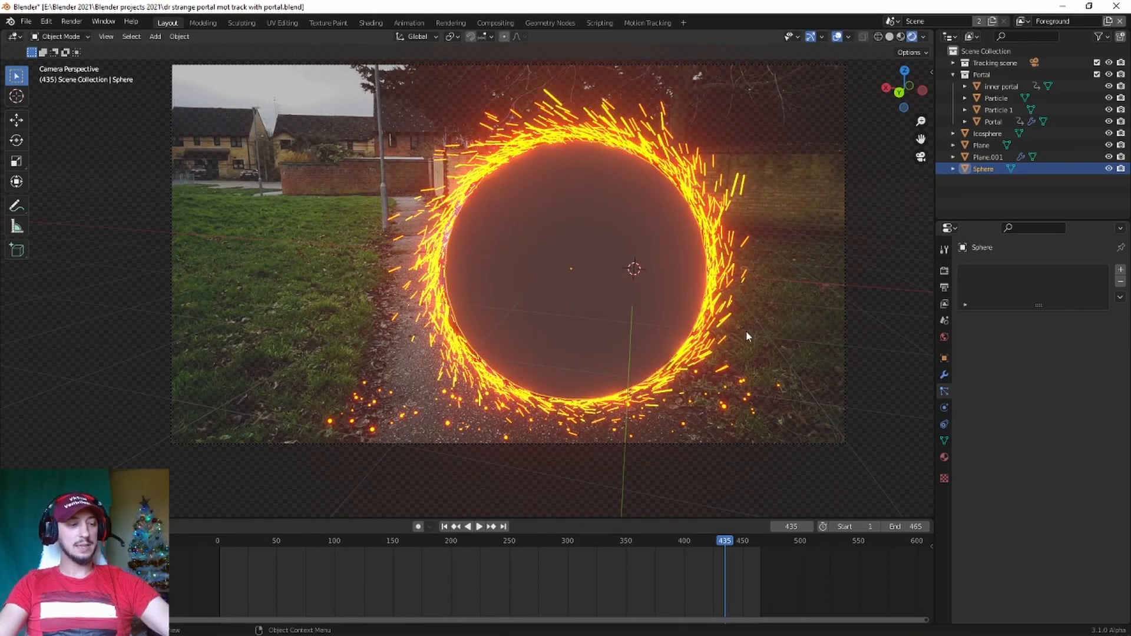
pyautogui.press('s')
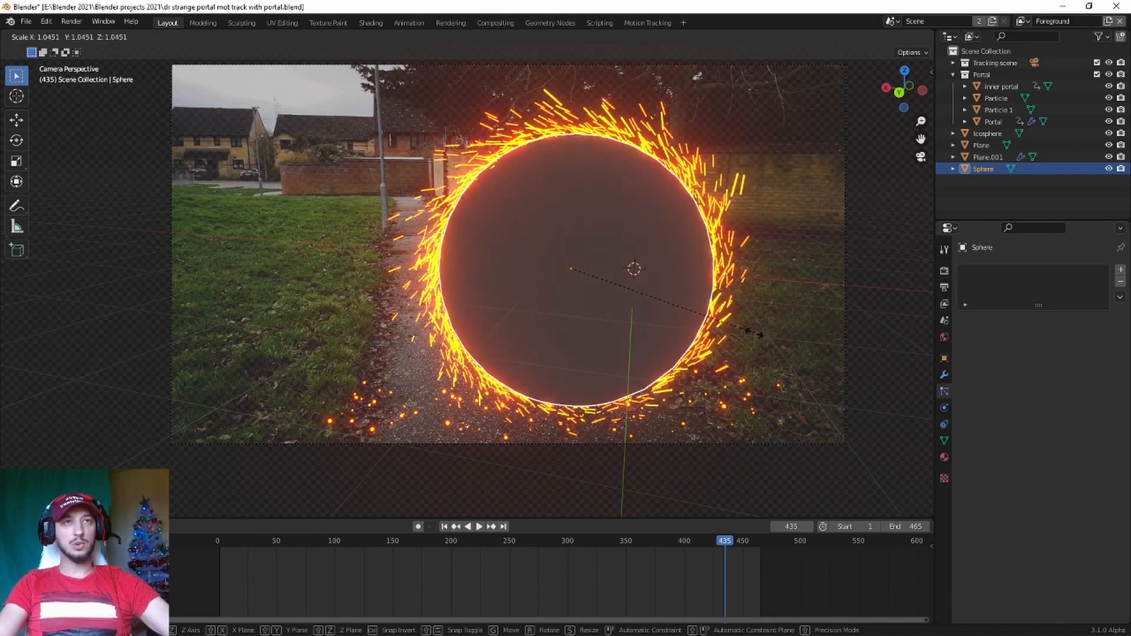
pyautogui.click(754, 334)
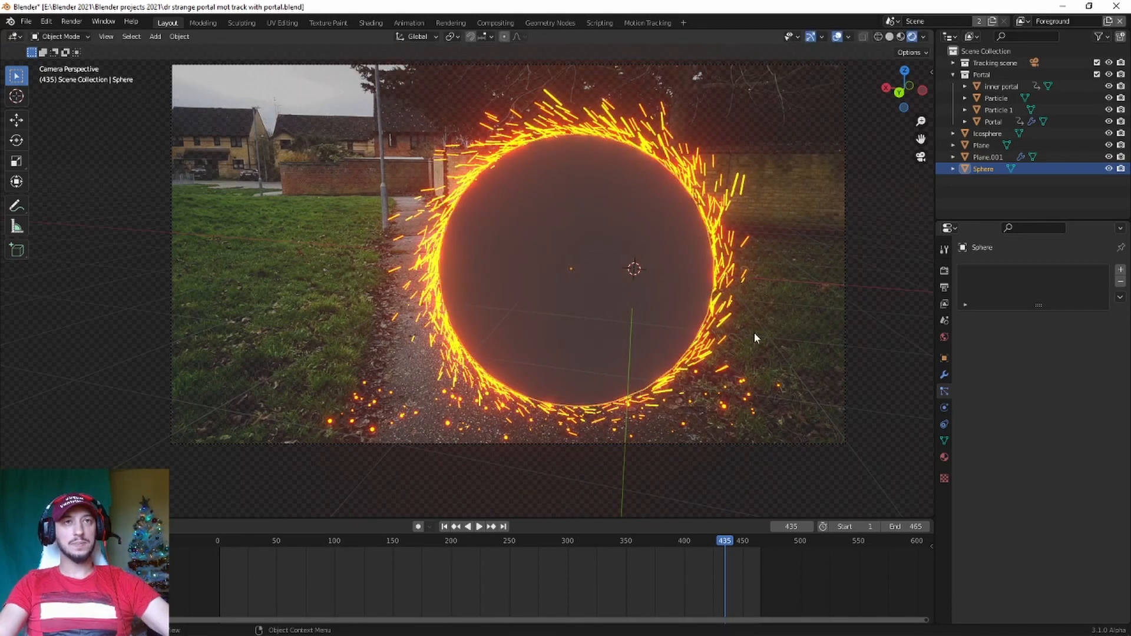
# - Assign the inner portal's nebula material, Material.003, to the sphere and play the animation to frame 148 to review it
pyautogui.click(589, 226)
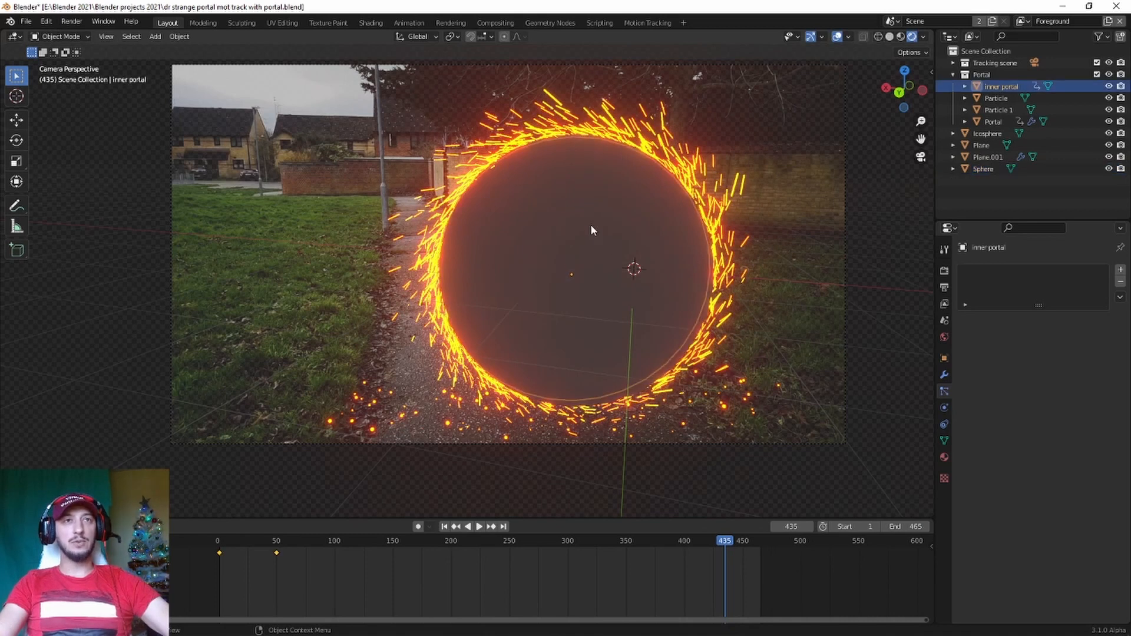
pyautogui.click(944, 458)
pyautogui.click(967, 320)
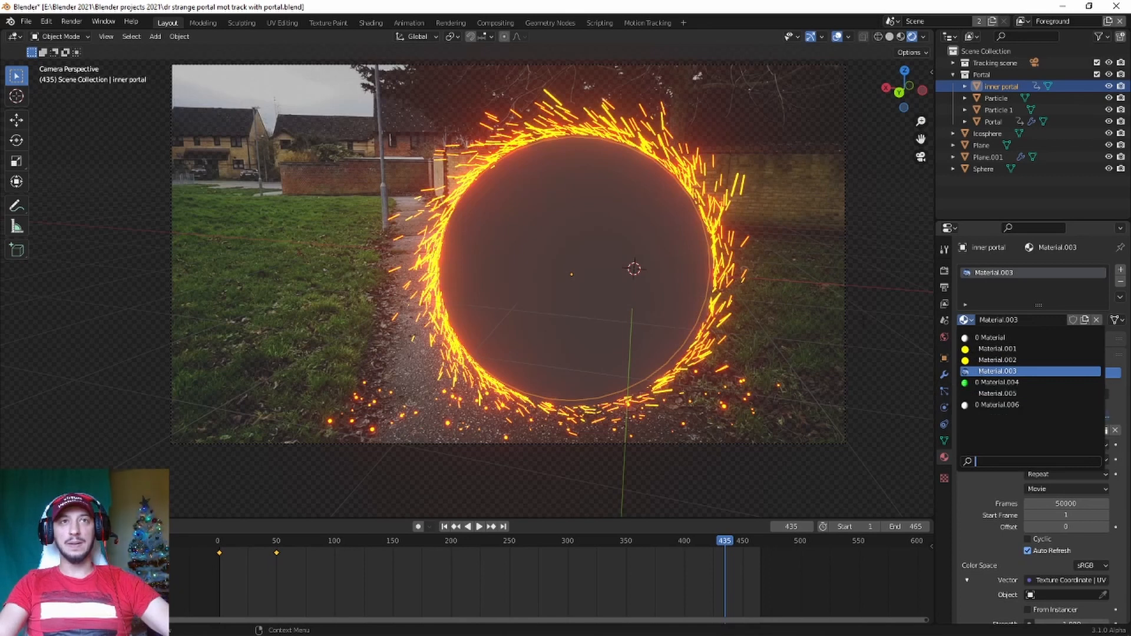
pyautogui.click(993, 169)
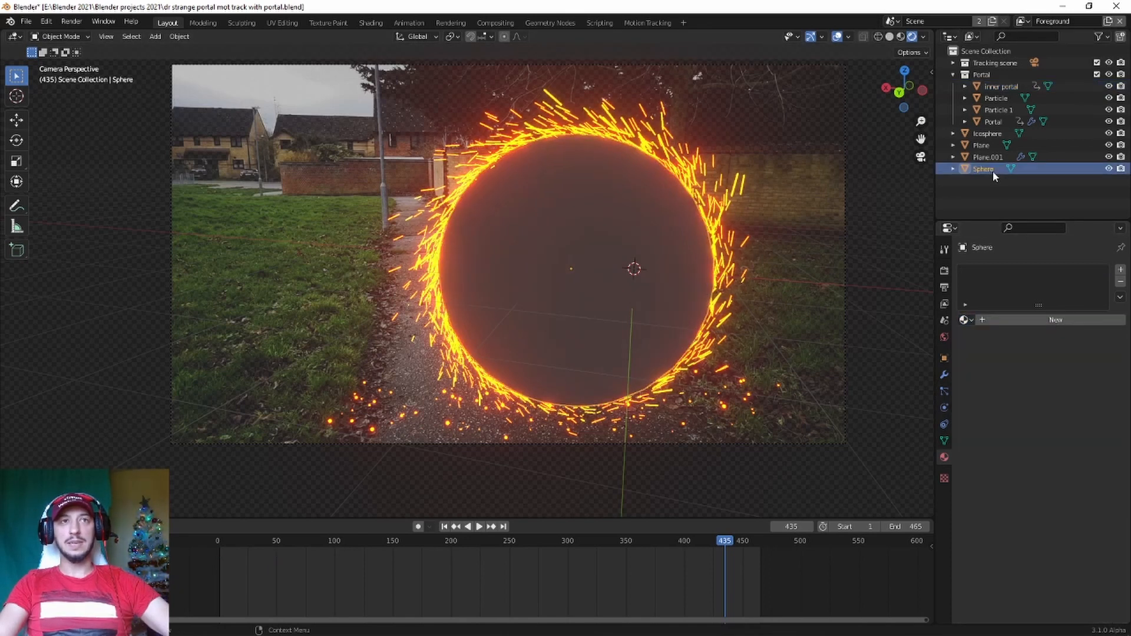
pyautogui.click(1121, 270)
pyautogui.click(974, 323)
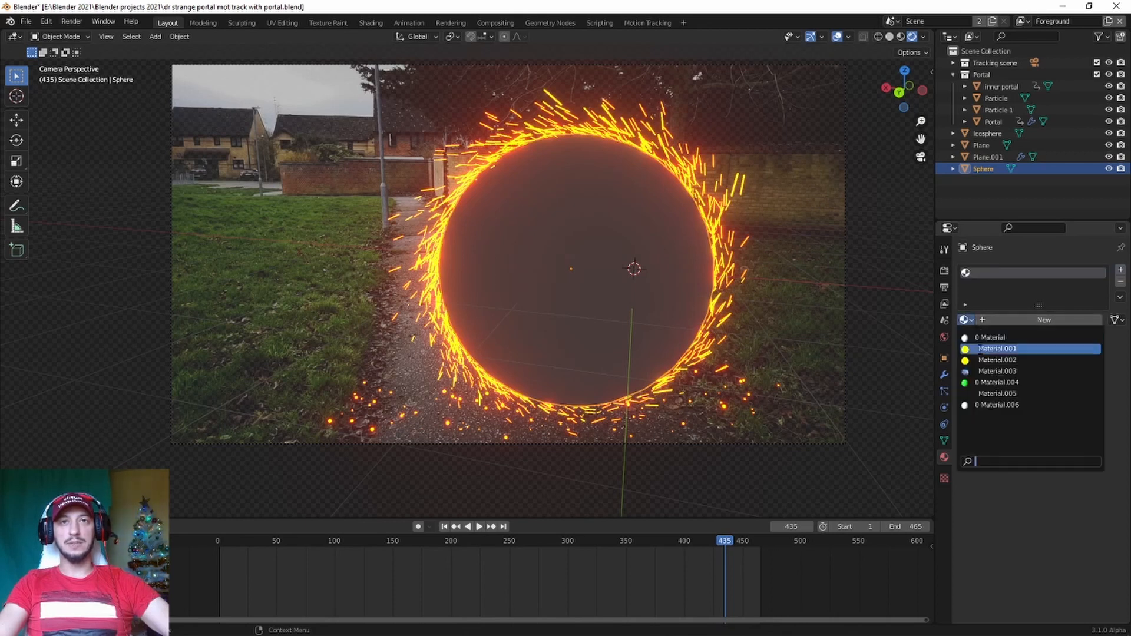
pyautogui.click(984, 368)
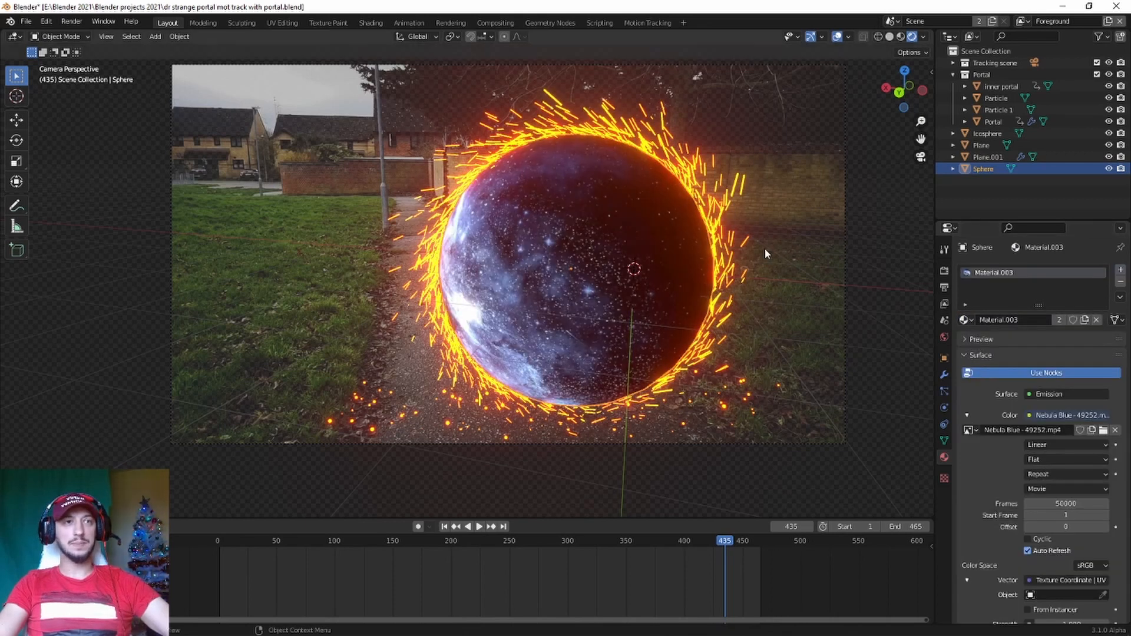
pyautogui.press('space')
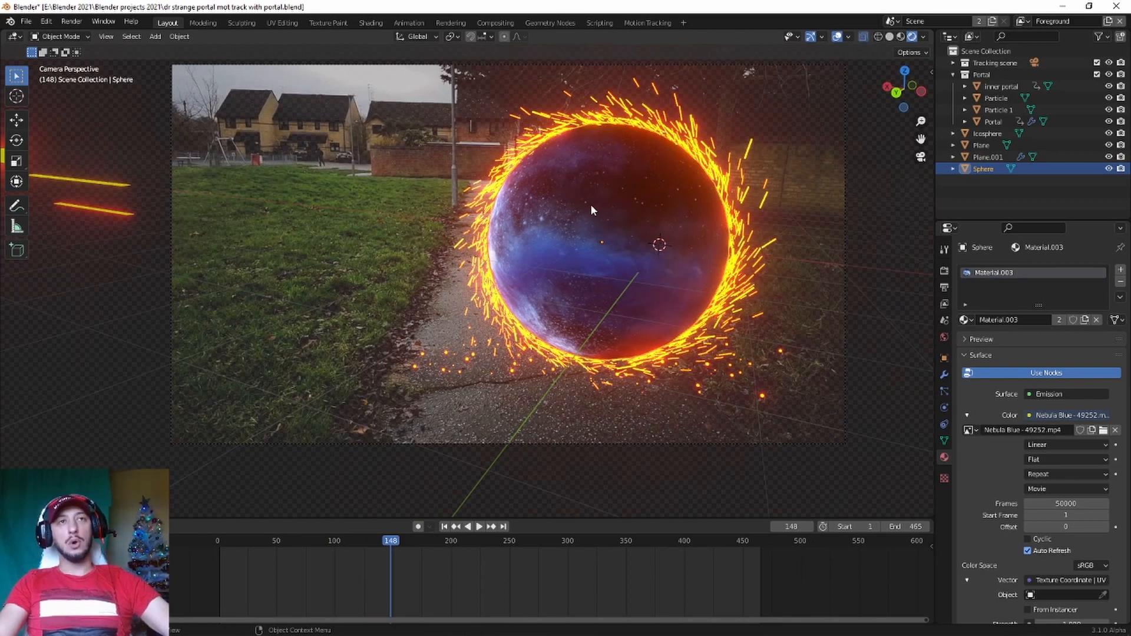
# - Show the scene in solid shading with X-ray off and enter Edit Mode on the sphere
pyautogui.moveTo(591, 206); pyautogui.dragTo(742, 218, button='middle')
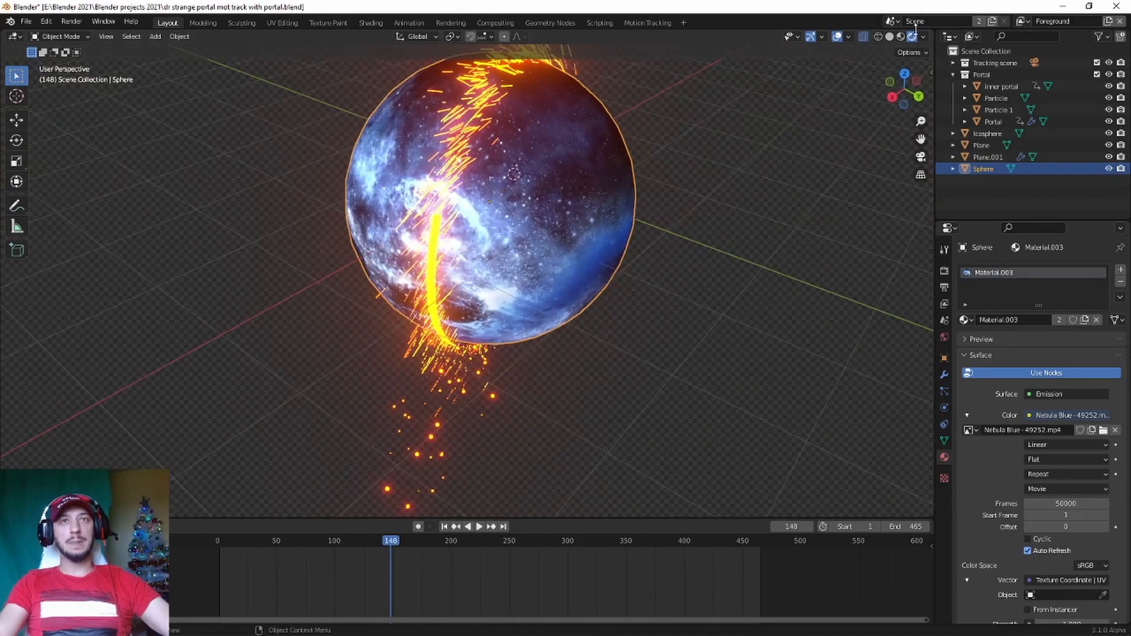
pyautogui.click(890, 37)
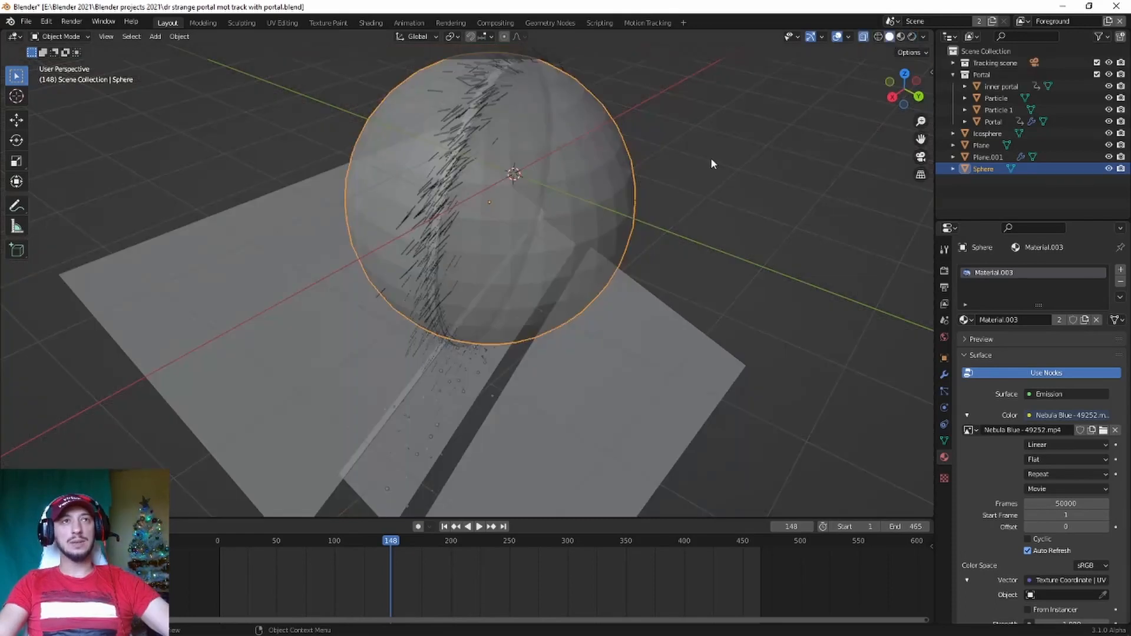
pyautogui.click(862, 38)
pyautogui.moveTo(567, 188); pyautogui.dragTo(585, 181, button='middle')
pyautogui.press('Tab')
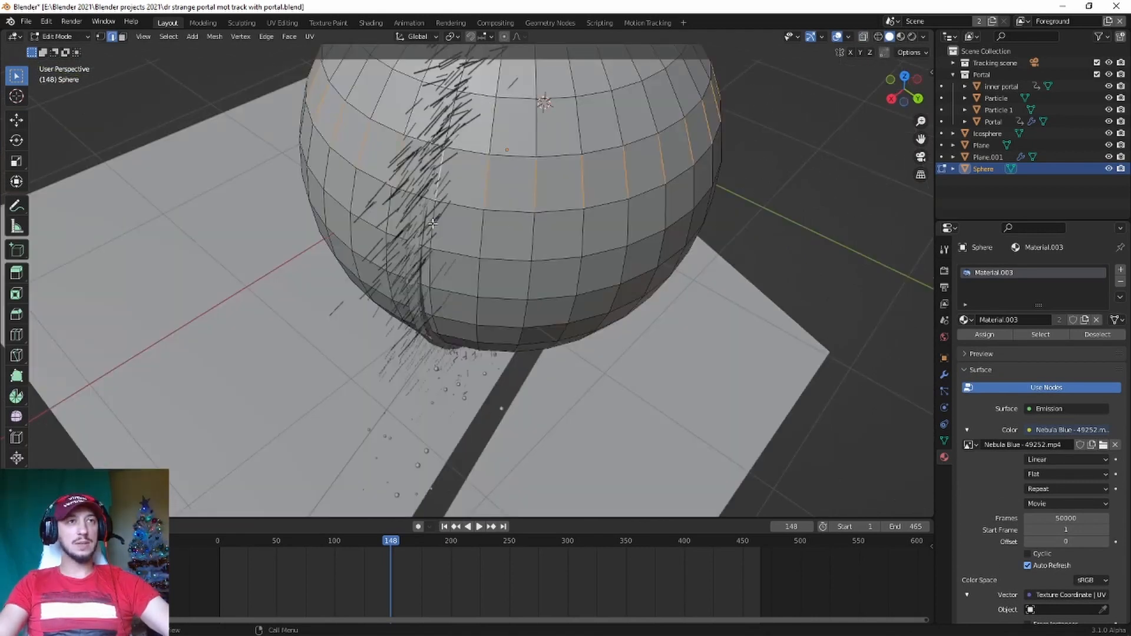
# - Mark a seam along the vertical edge loop that runs over the sphere's pole beside the spark ring
pyautogui.keyDown('alt'); pyautogui.click(433, 223); pyautogui.keyUp('alt')
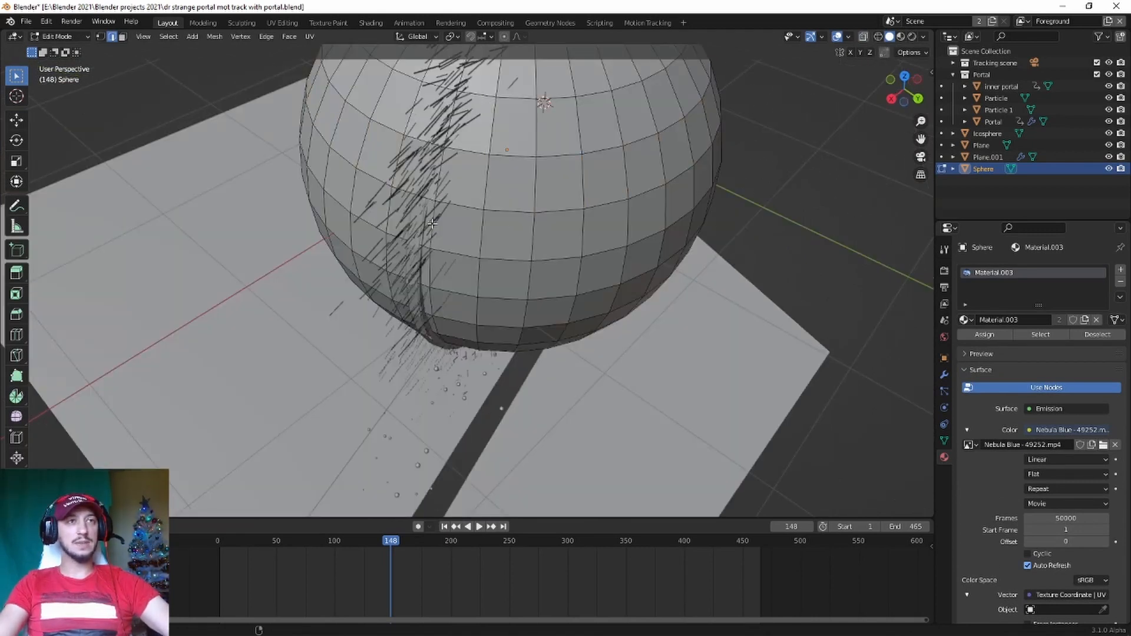
pyautogui.keyDown('alt'); pyautogui.click(433, 223); pyautogui.keyUp('alt')
pyautogui.moveTo(468, 217); pyautogui.dragTo(545, 194, button='middle')
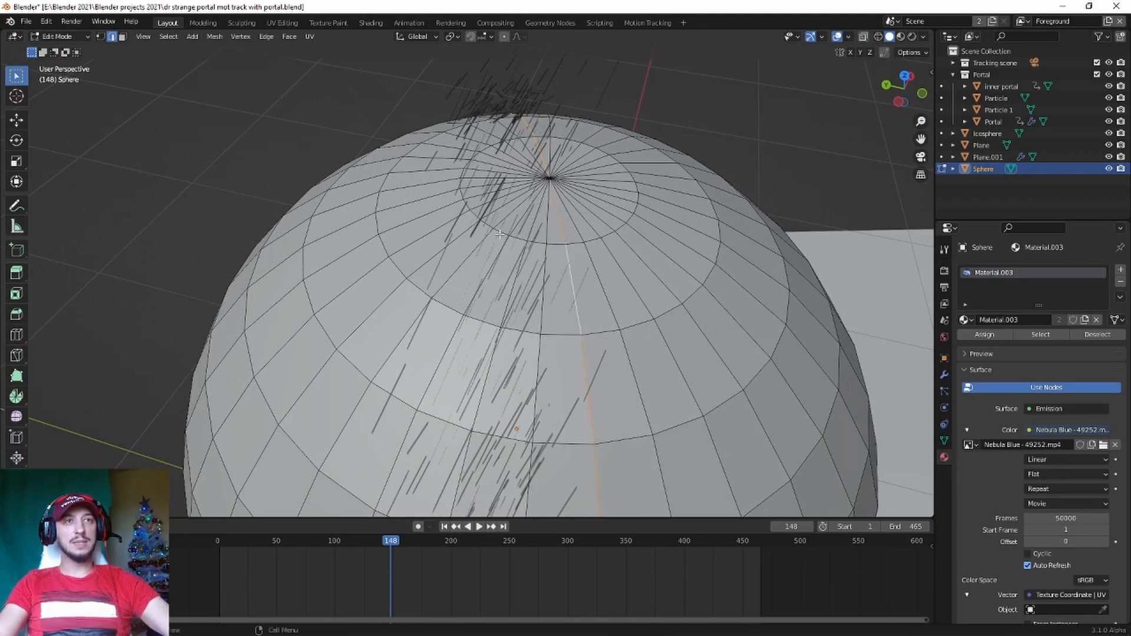
pyautogui.moveTo(568, 263); pyautogui.dragTo(504, 237, button='middle')
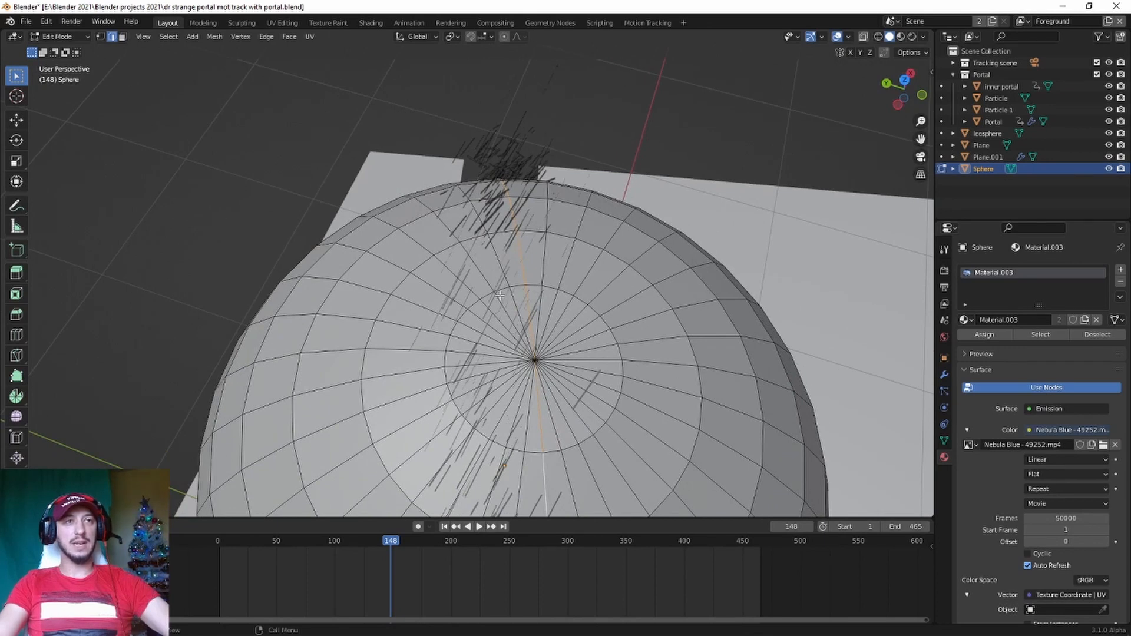
pyautogui.moveTo(500, 295); pyautogui.dragTo(500, 271, button='middle')
pyautogui.rightClick(562, 259)
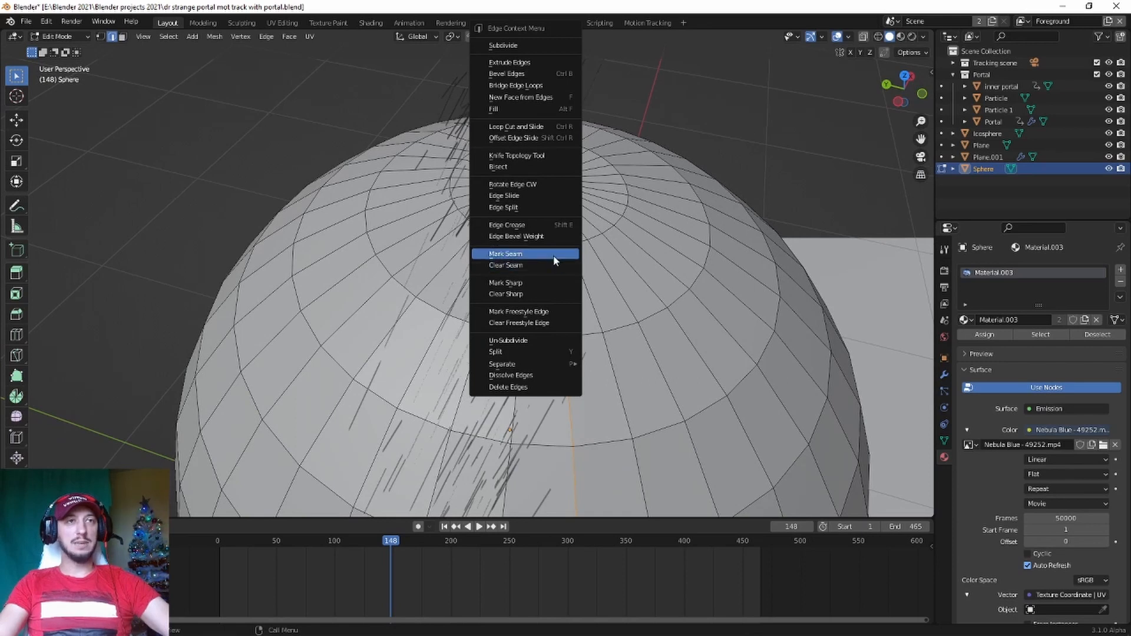
pyautogui.click(553, 255)
pyautogui.scroll(-6, 554, 265)
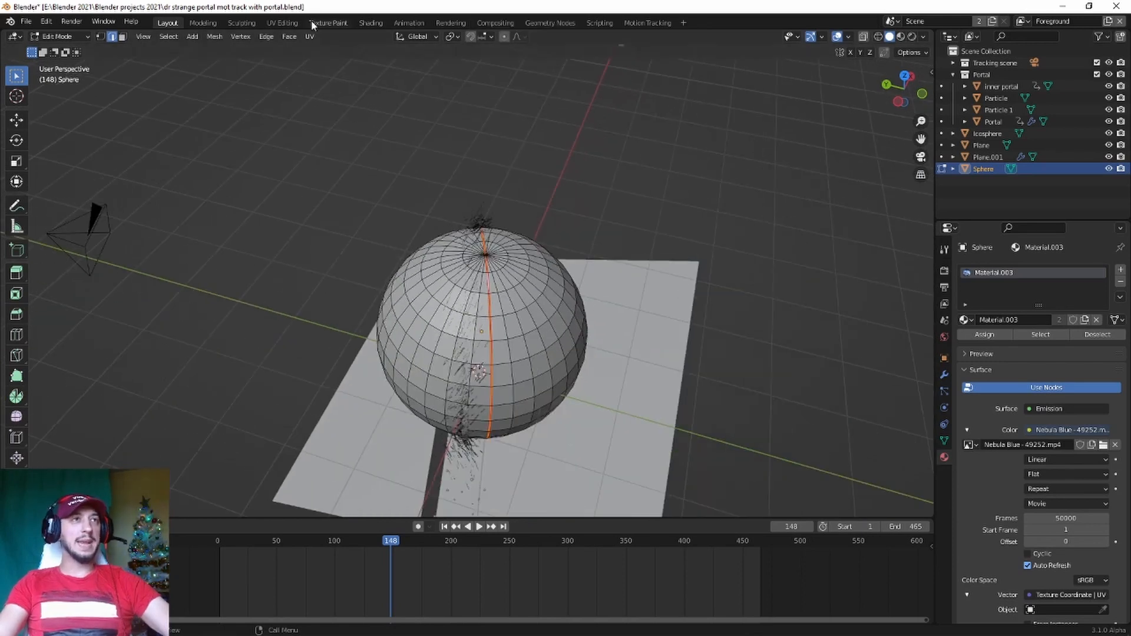
# - Select the whole sphere mesh in the UV Editing workspace and unwrap it along the seam
pyautogui.click(286, 23)
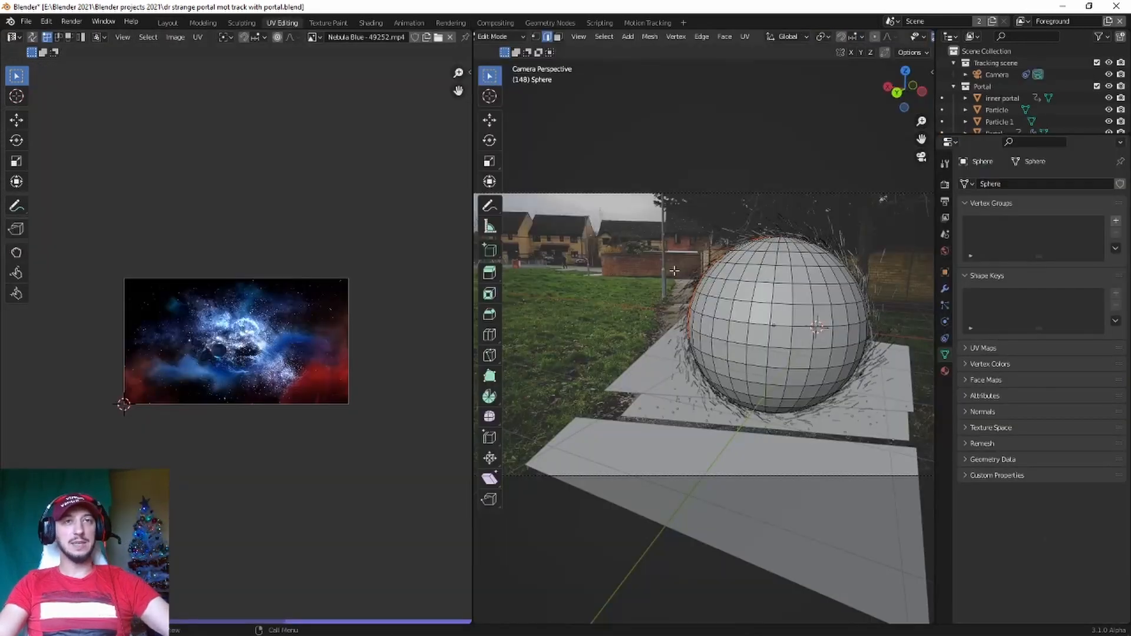
pyautogui.press('a')
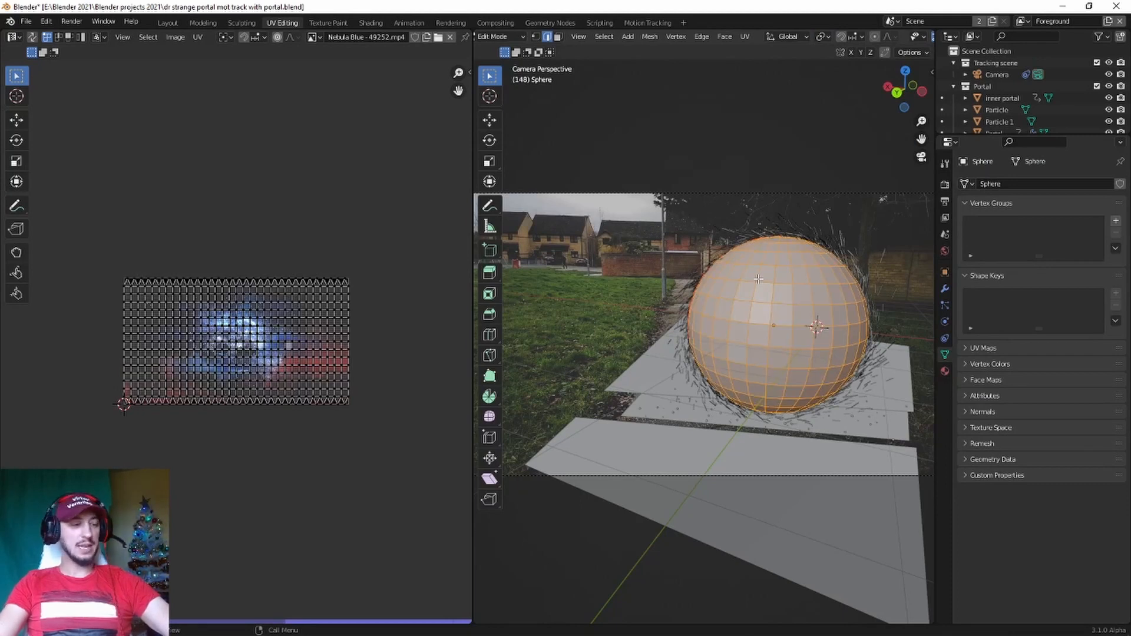
pyautogui.press('u')
pyautogui.click(760, 282)
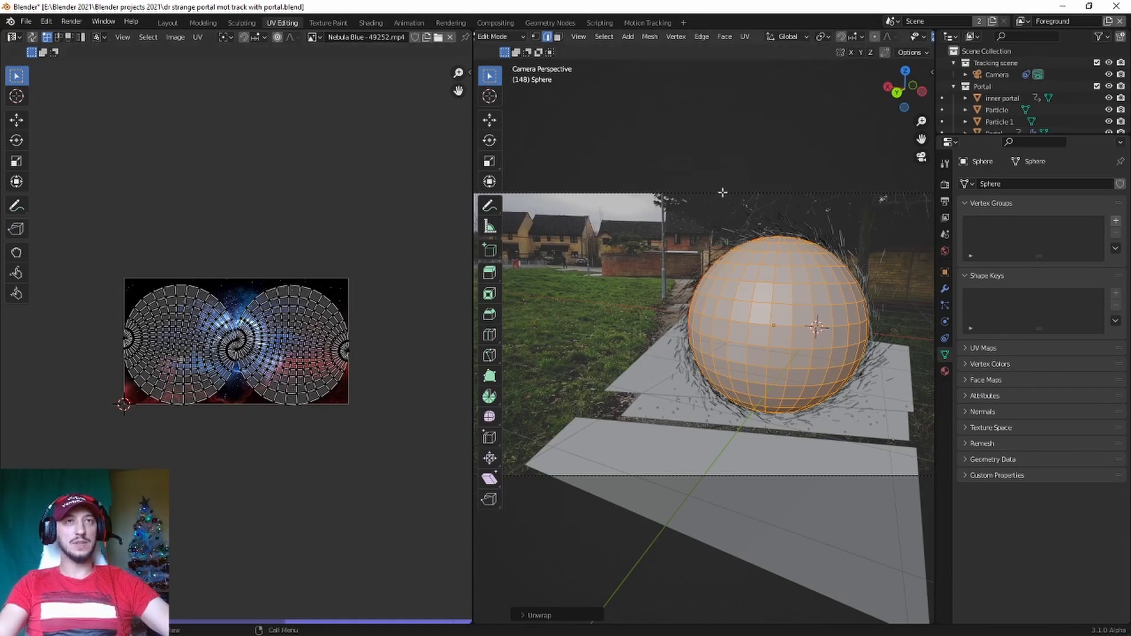
# - Set the UV workspace's 3D view to rendered shading, seen through the camera
pyautogui.hscroll(5, 884, 40)
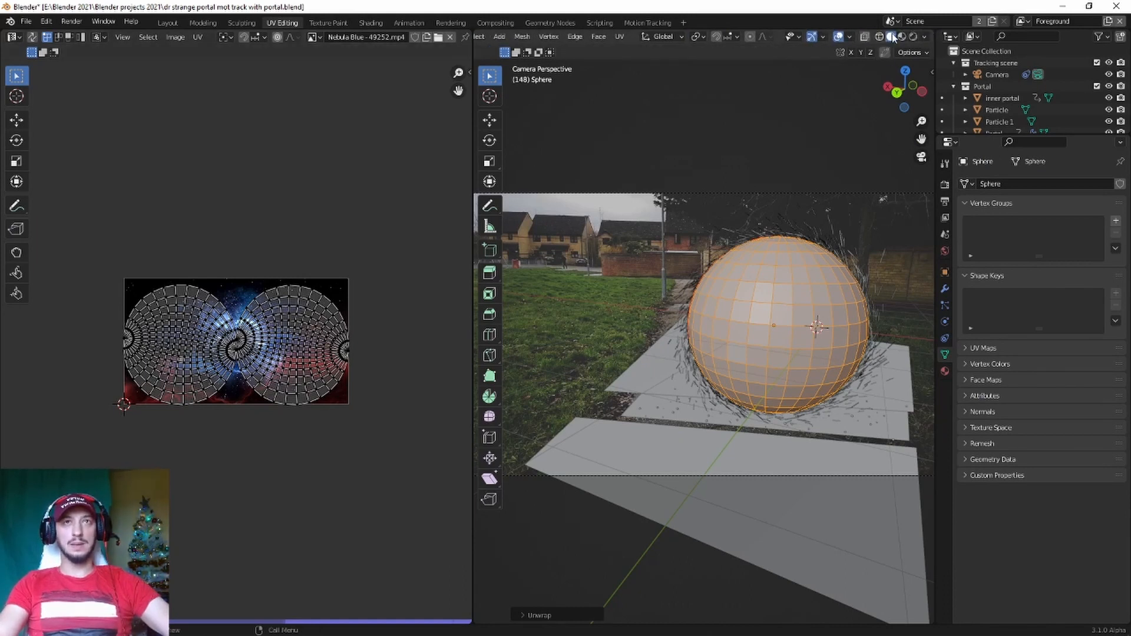
pyautogui.click(913, 37)
pyautogui.moveTo(768, 267); pyautogui.dragTo(766, 264, button='middle')
pyautogui.press('KP_0')
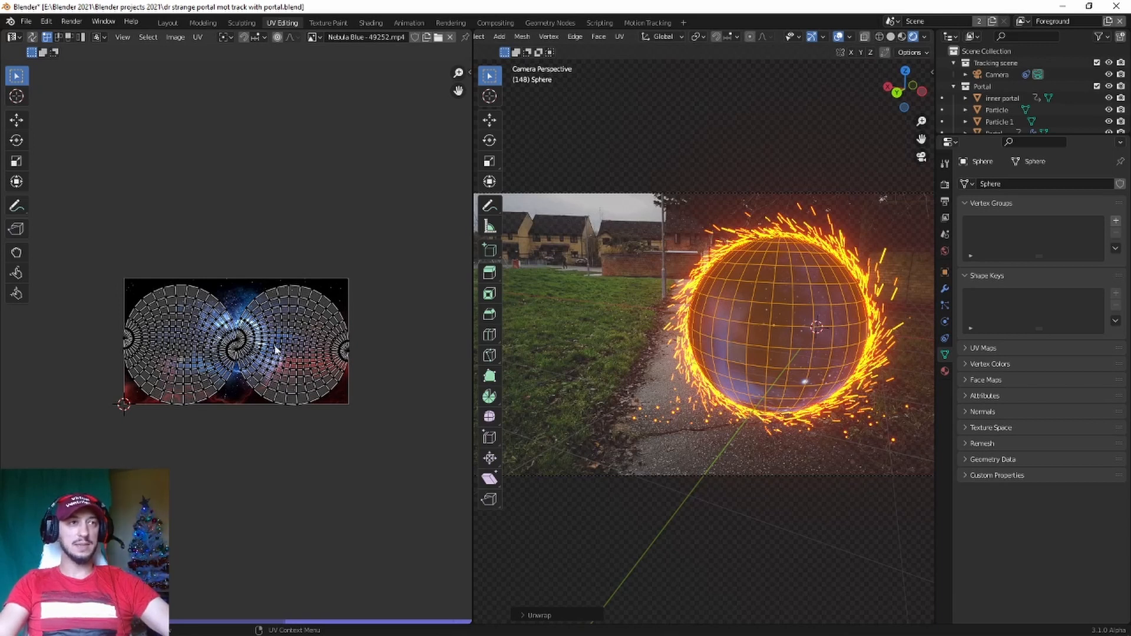
# - Rotate the right UV island about a quarter turn so its poles sit at the top and bottom
pyautogui.press('l')
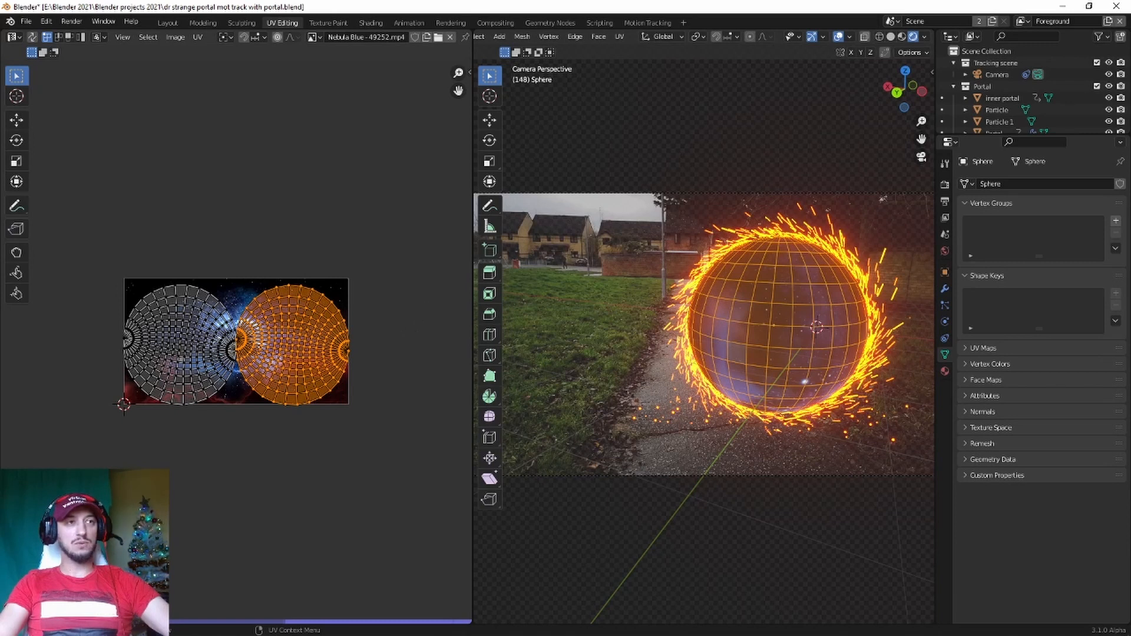
pyautogui.press('r')
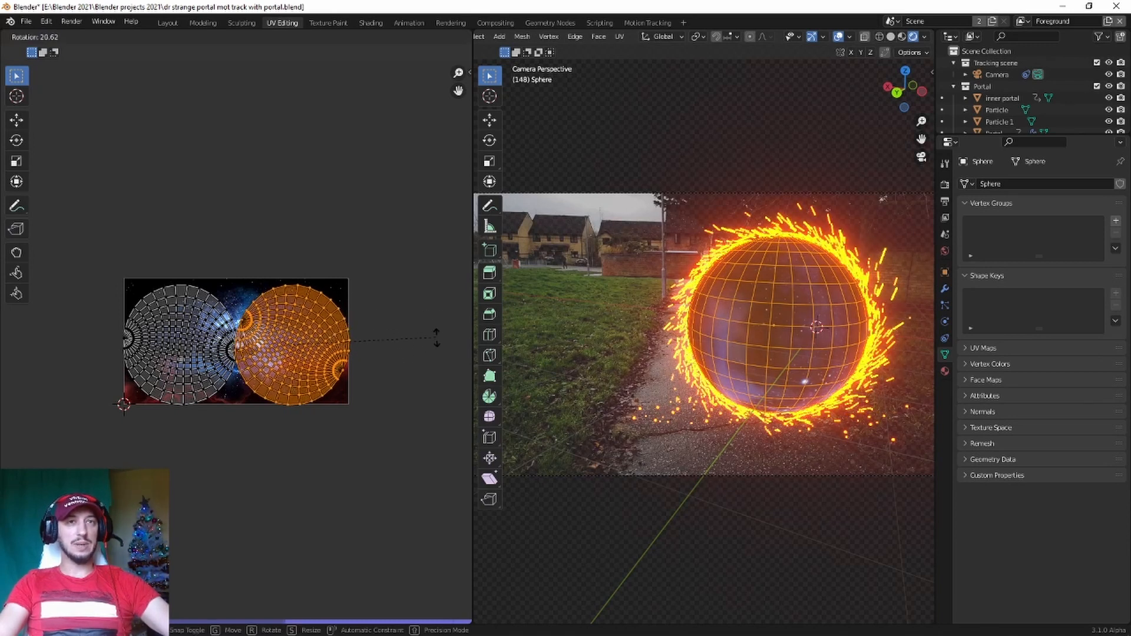
pyautogui.click(351, 447)
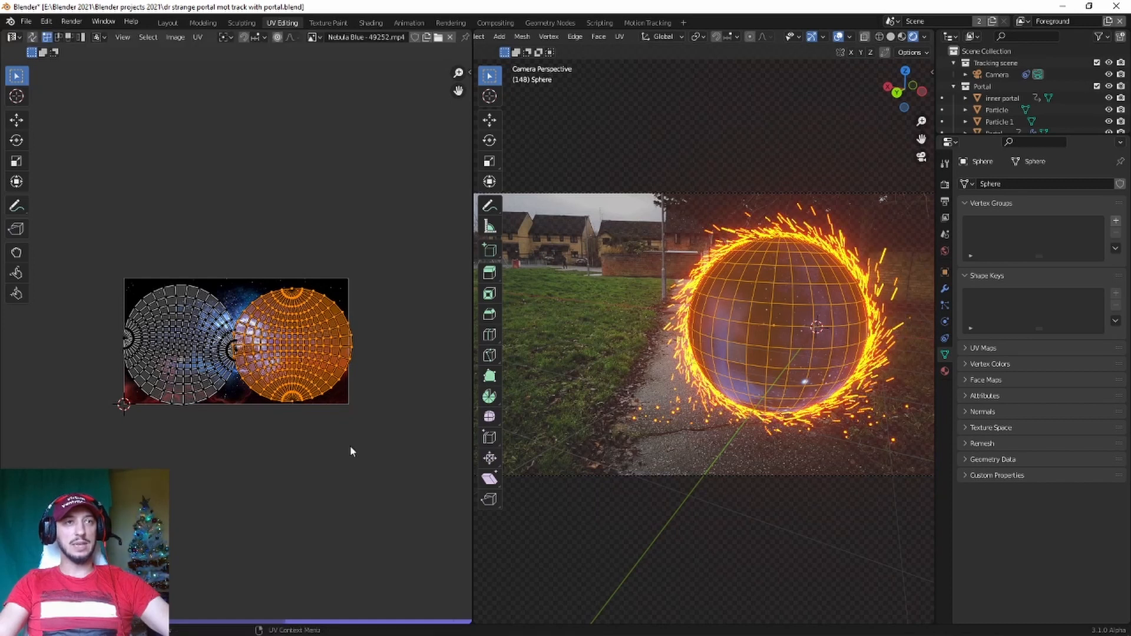
pyautogui.click(412, 344)
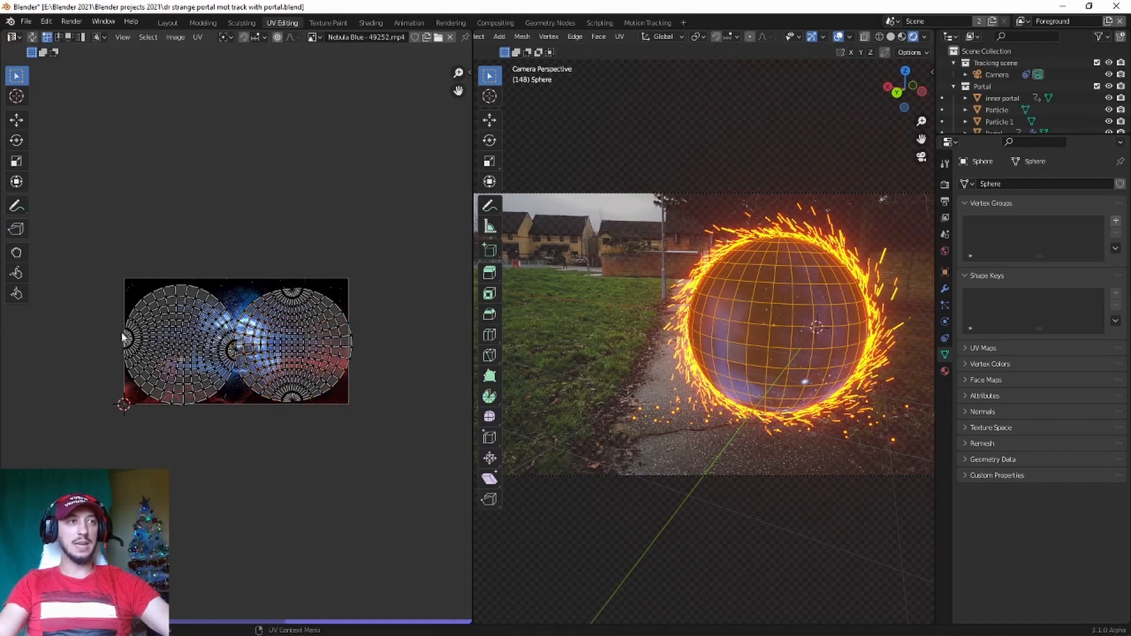
# - Rotate the left UV island about a quarter turn to match the other island and nudge it slightly right inside the image
pyautogui.press('l')
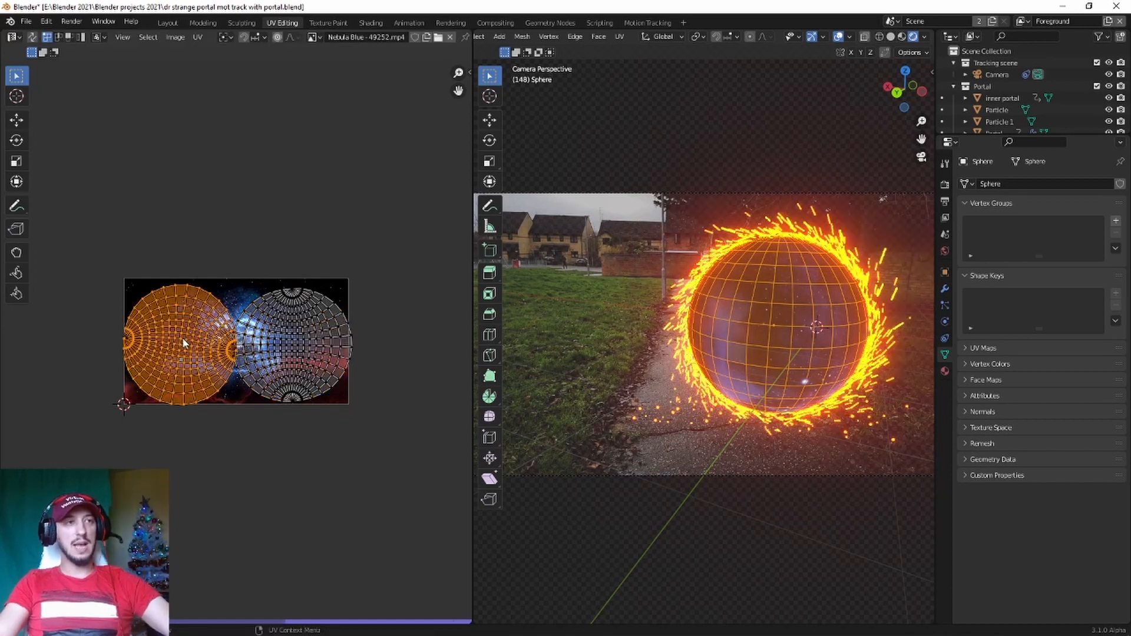
pyautogui.press('r')
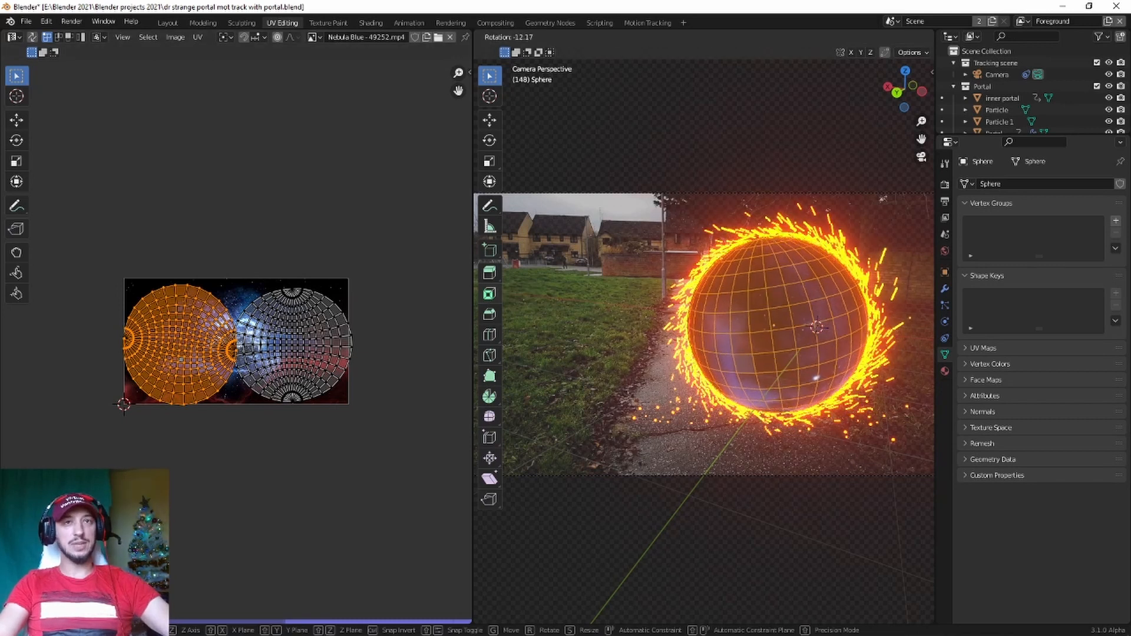
pyautogui.rightClick(692, 304)
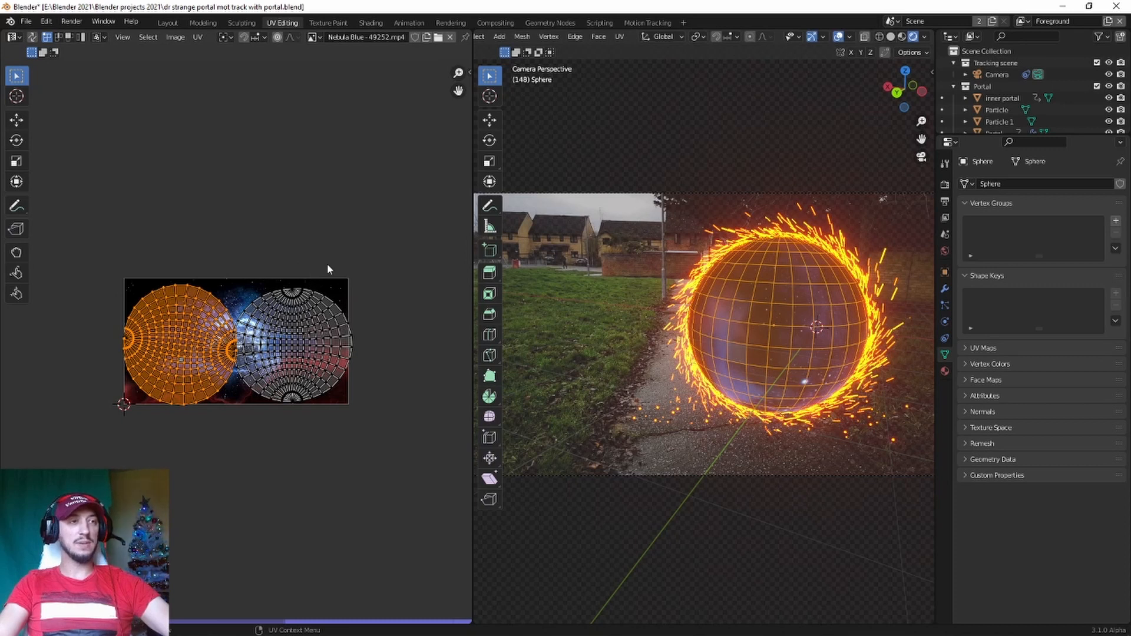
pyautogui.press('r')
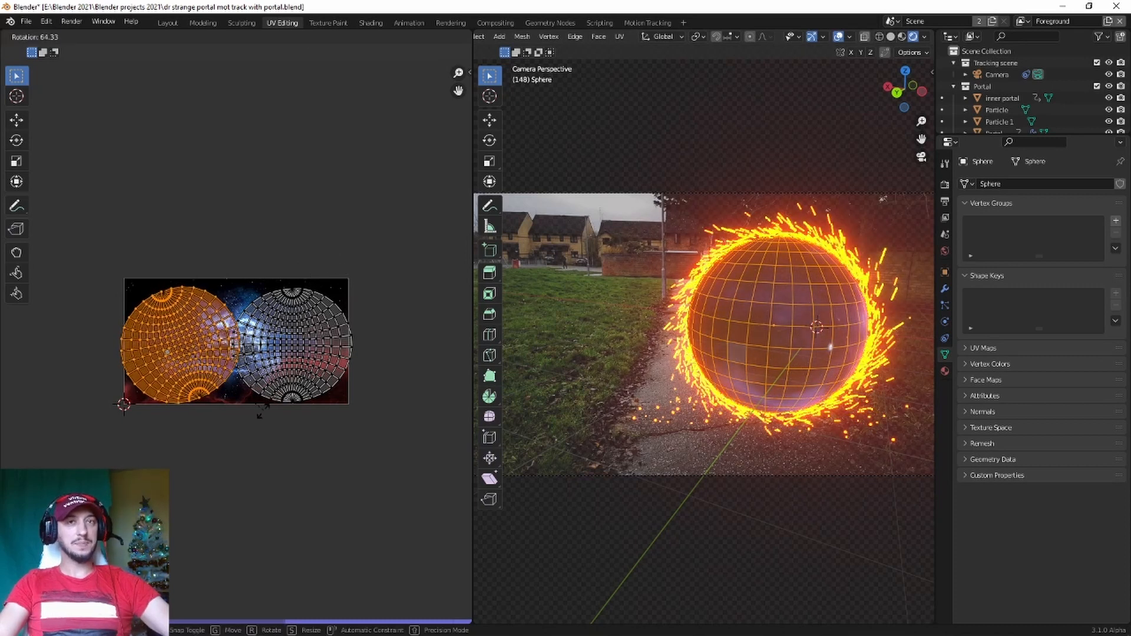
pyautogui.click(219, 411)
pyautogui.press('g')
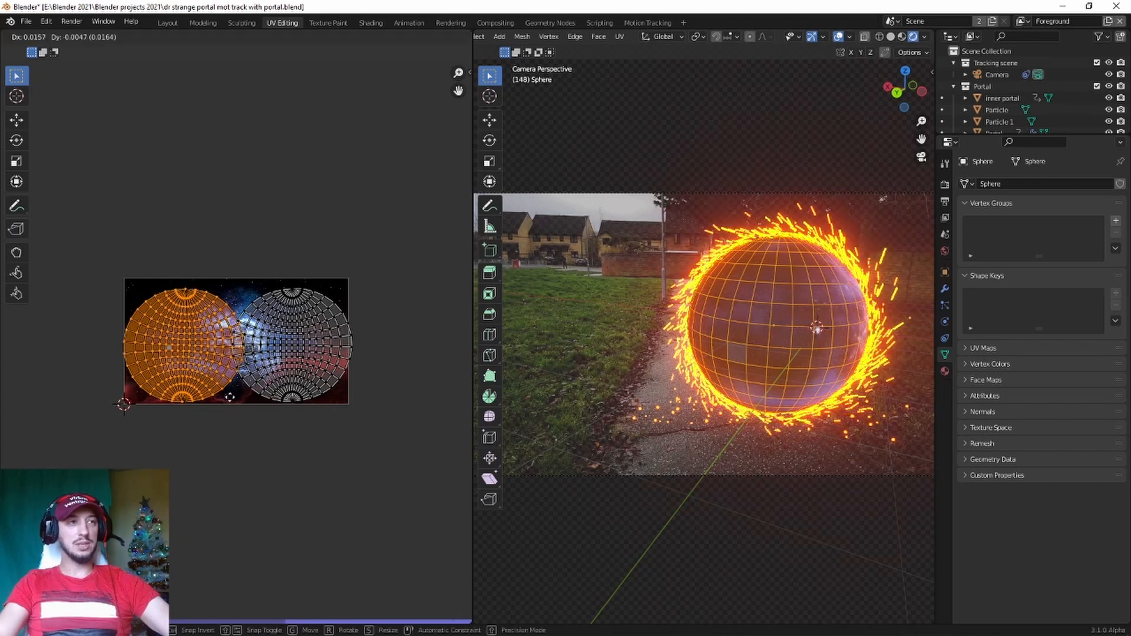
pyautogui.click(232, 396)
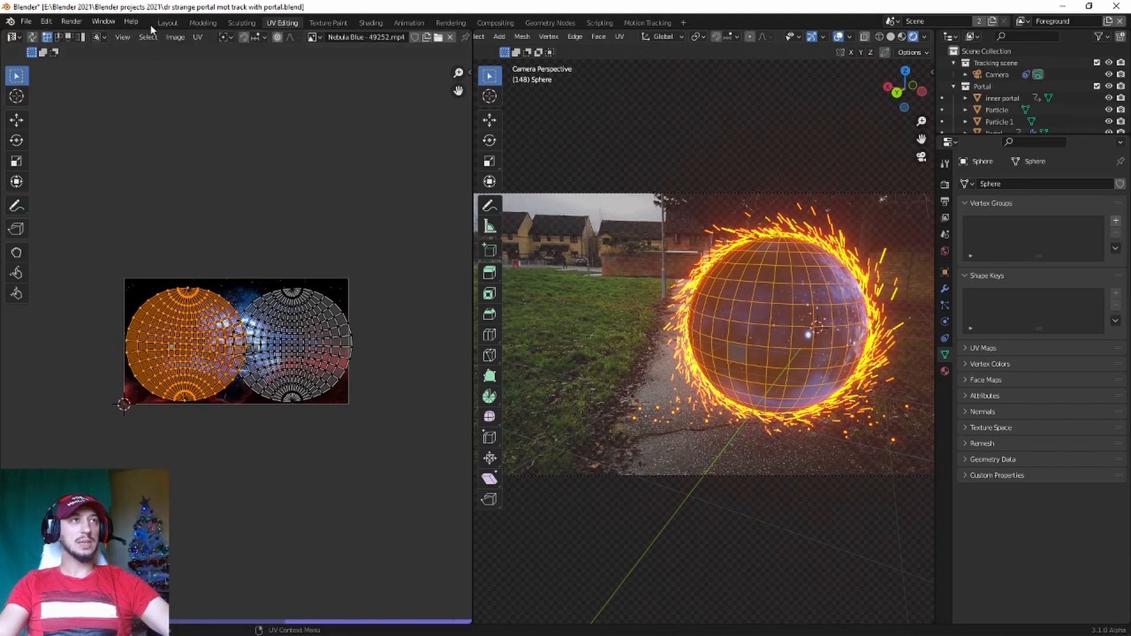
# - Return to the Layout workspace and show the scene through the camera in rendered shading
pyautogui.click(168, 23)
pyautogui.press('KP_0')
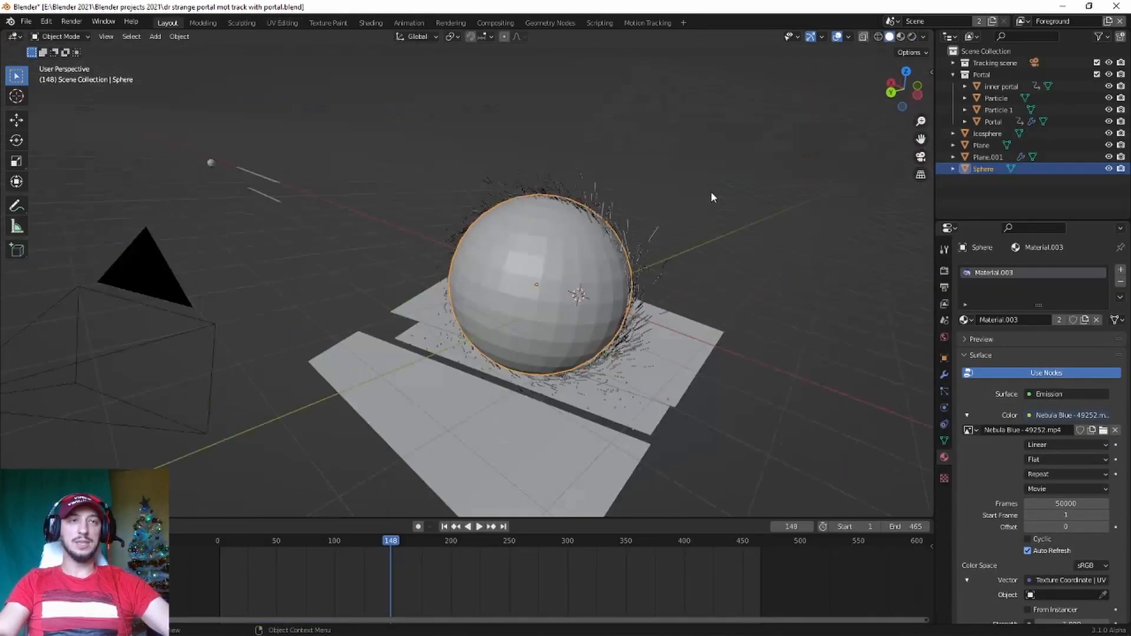
pyautogui.click(912, 36)
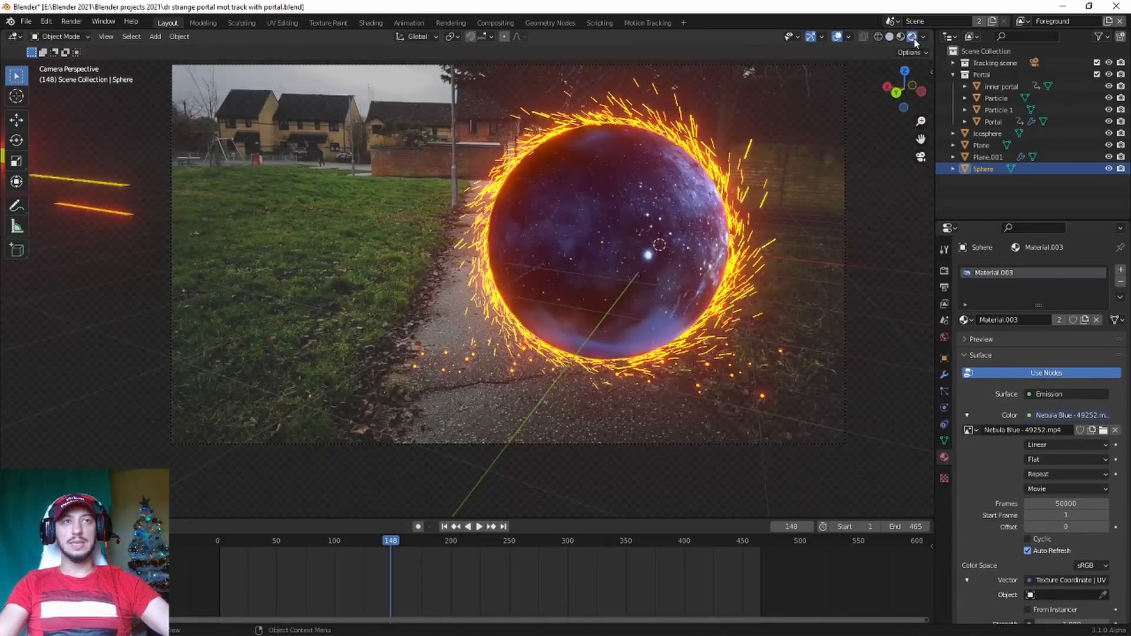
# - Play the animation from the first frame to check how the nebula texture sits on the sphere inside the ring
pyautogui.press('space')
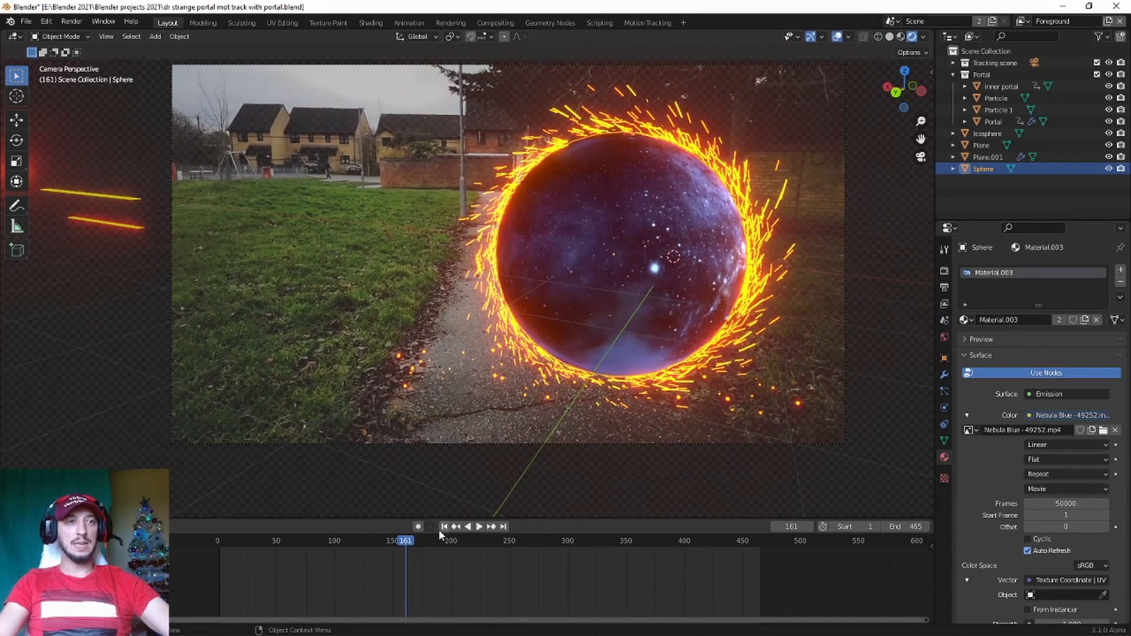
pyautogui.click(444, 526)
pyautogui.press('space')
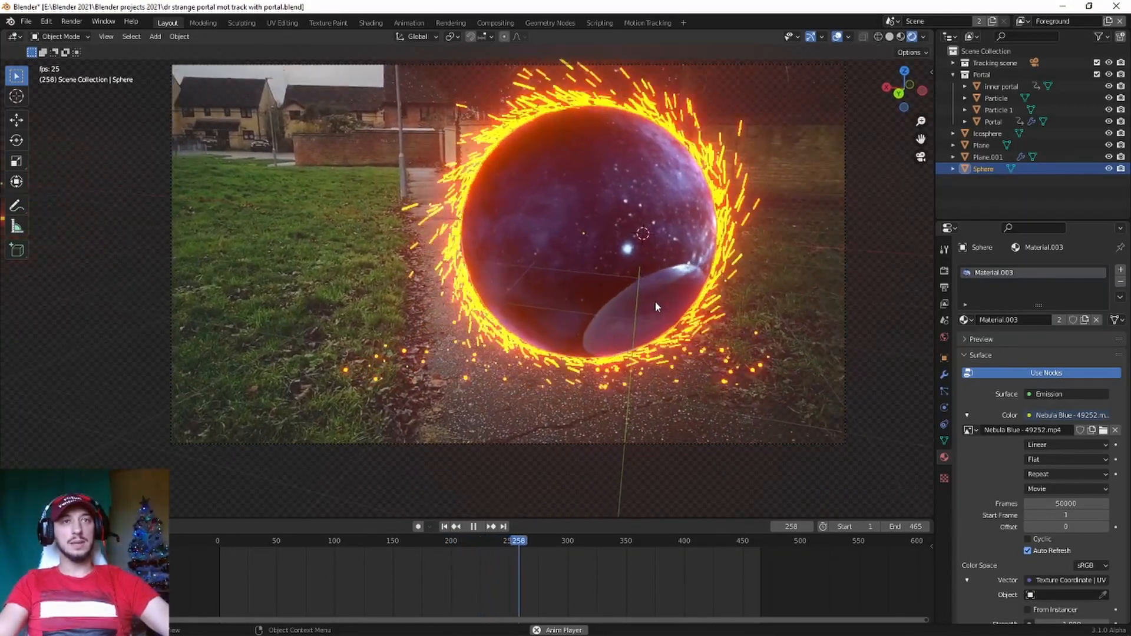
pyautogui.press('space')
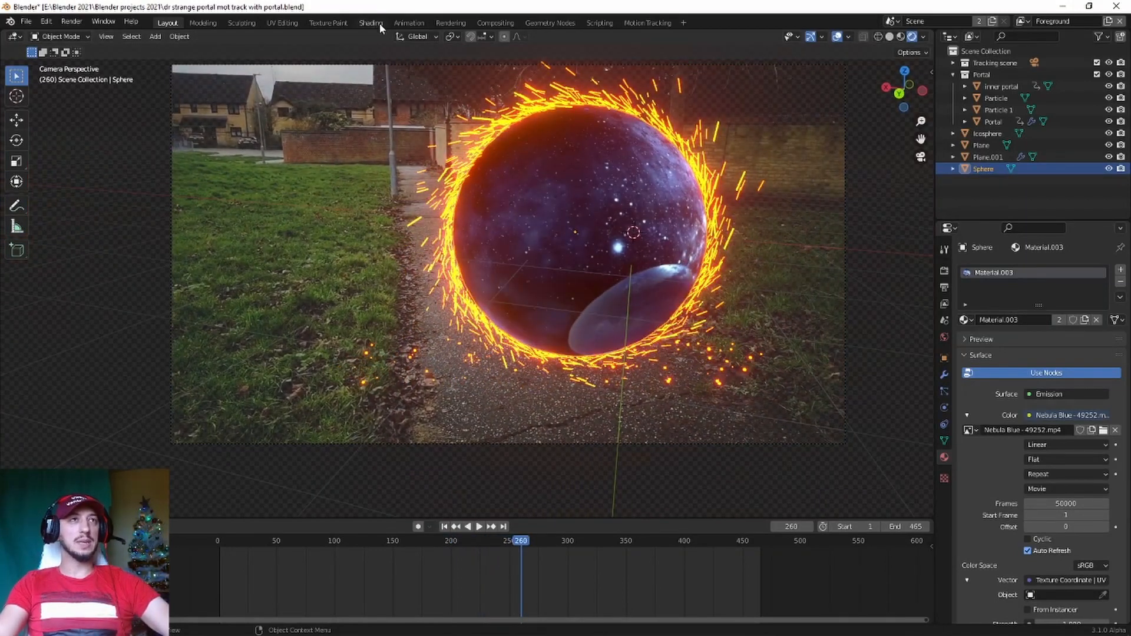
# - Move the left UV island about 0.18 right and 0.07 down so it overlaps the other island on the nebula image
pyautogui.click(283, 23)
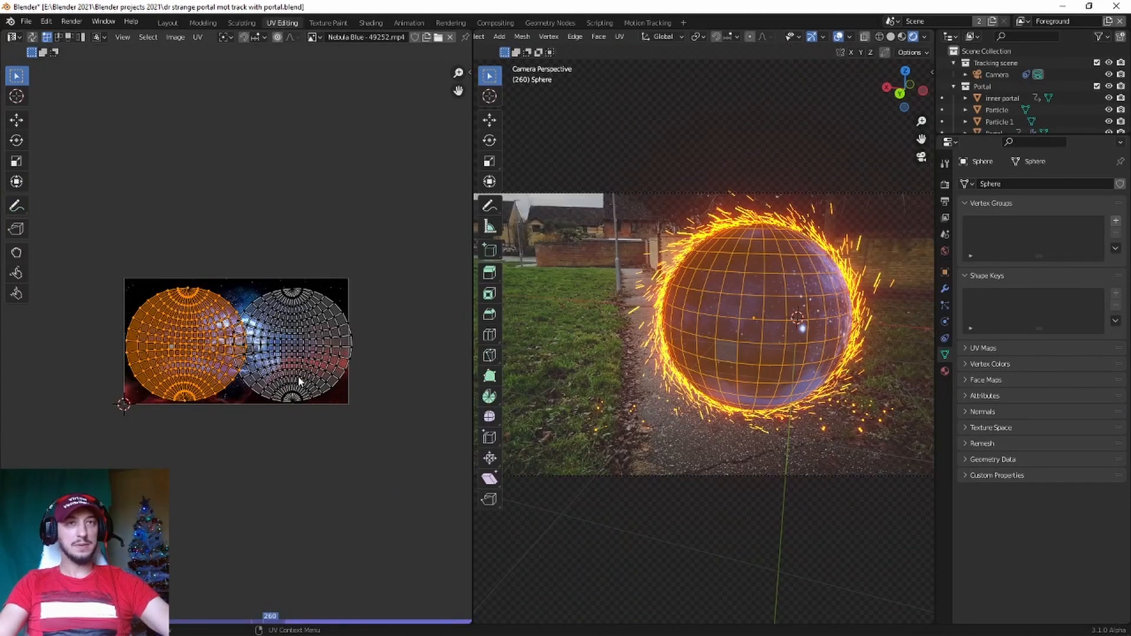
pyautogui.press('g')
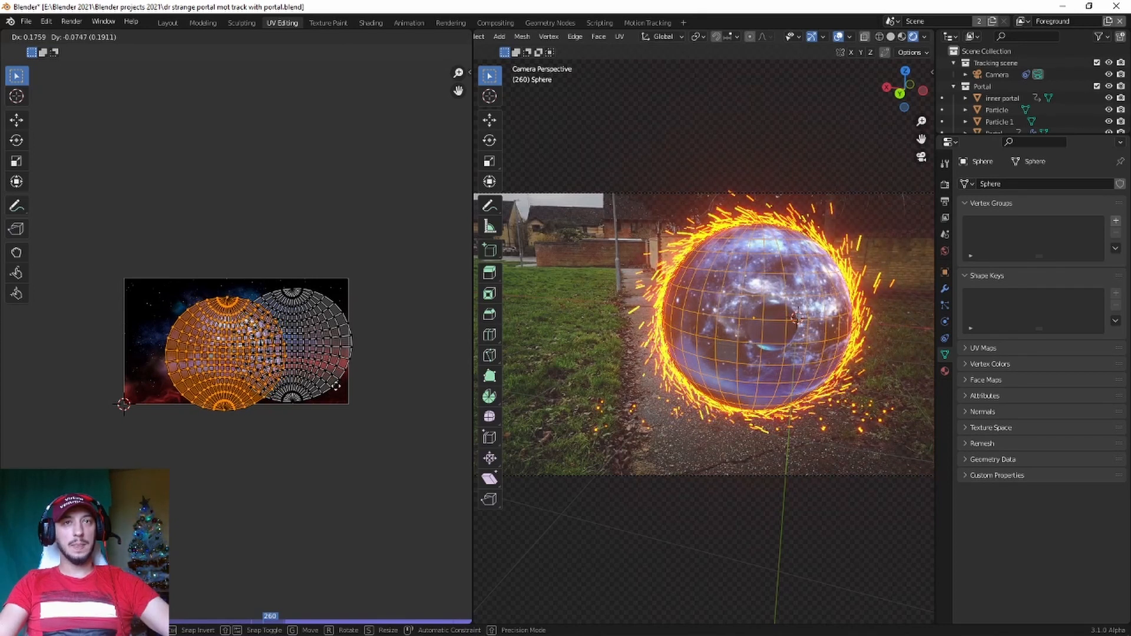
pyautogui.click(336, 386)
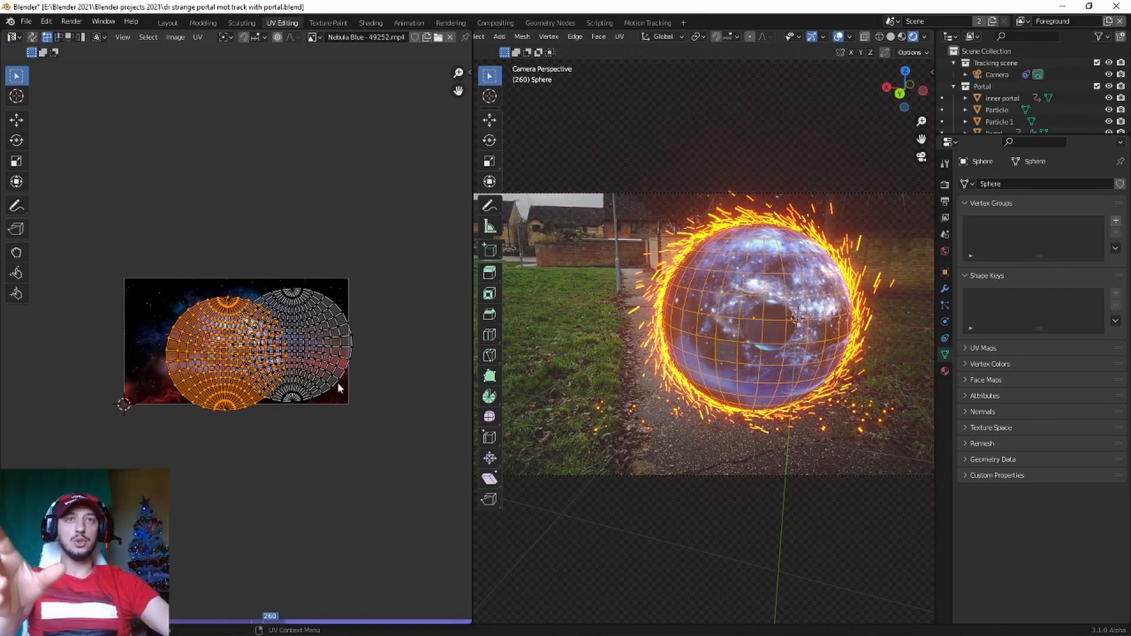
# - Replay the animation from frame 1 in the Layout workspace to review the sphere's shifted nebula texture
pyautogui.click(169, 22)
pyautogui.click(445, 526)
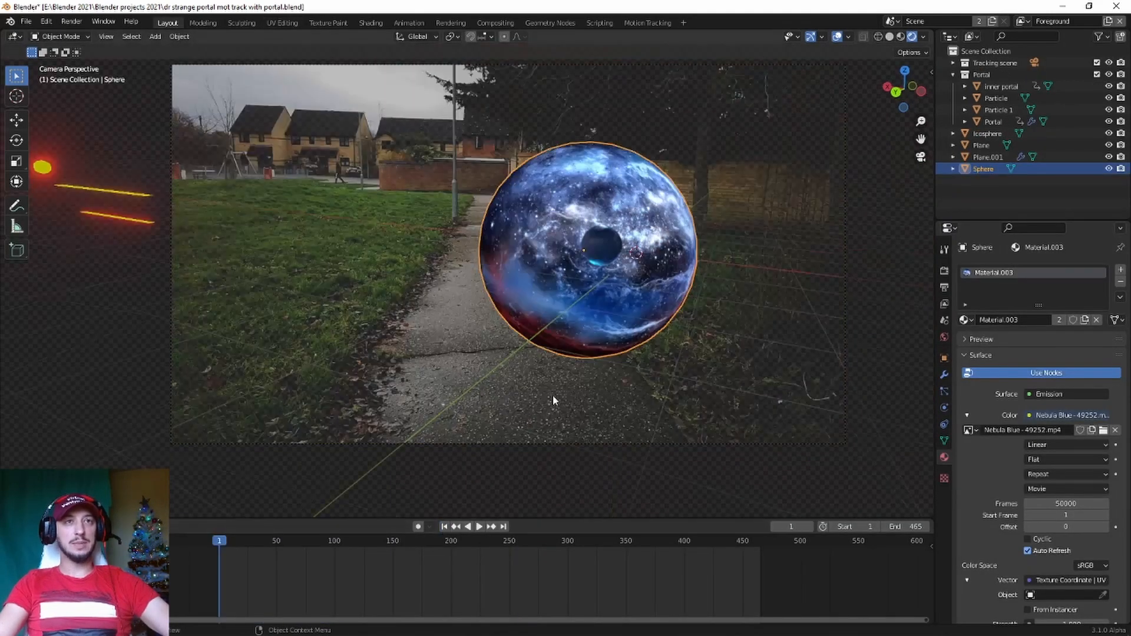
pyautogui.press('space')
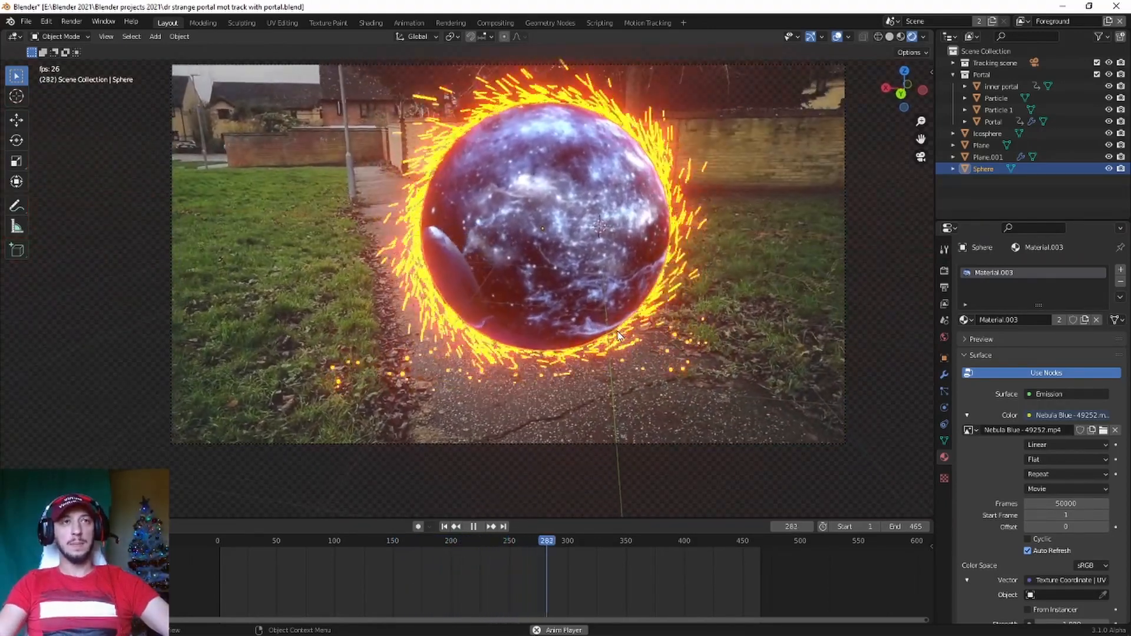
pyautogui.press('space')
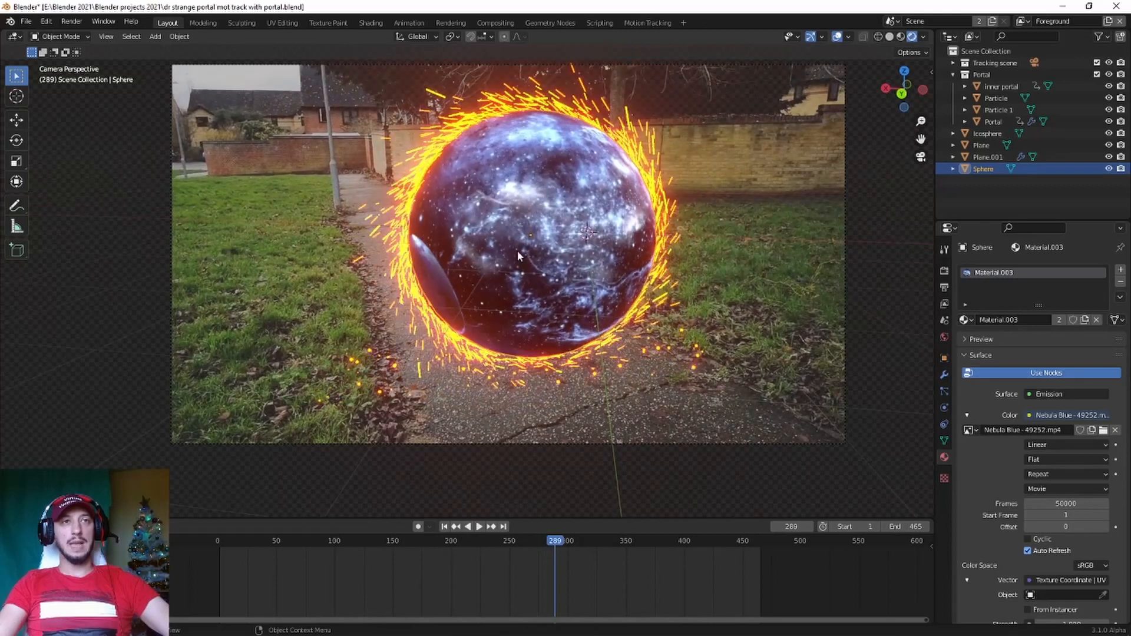
# - Select the Sphere object at frame 1 and set its X, Y and Z scale to 0
pyautogui.click(562, 215)
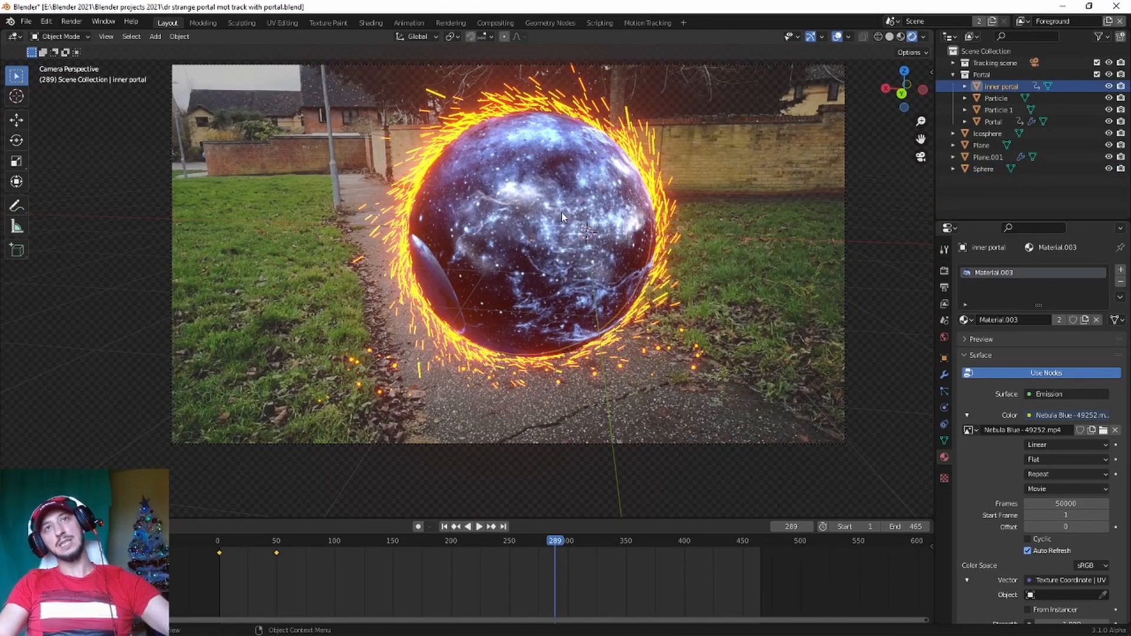
pyautogui.click(983, 169)
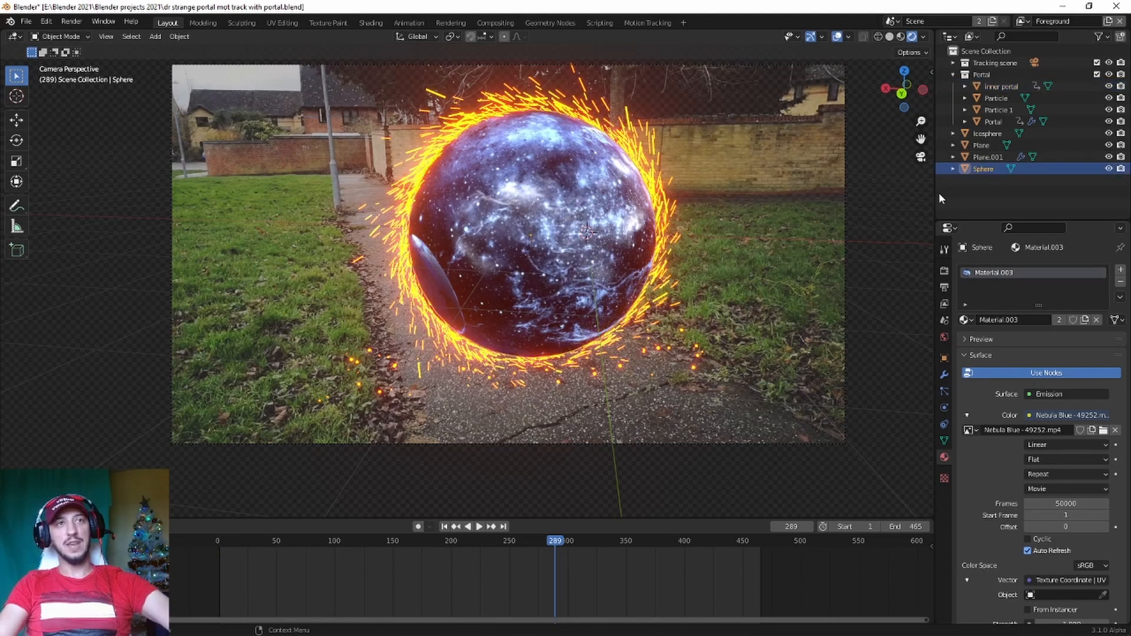
pyautogui.click(444, 527)
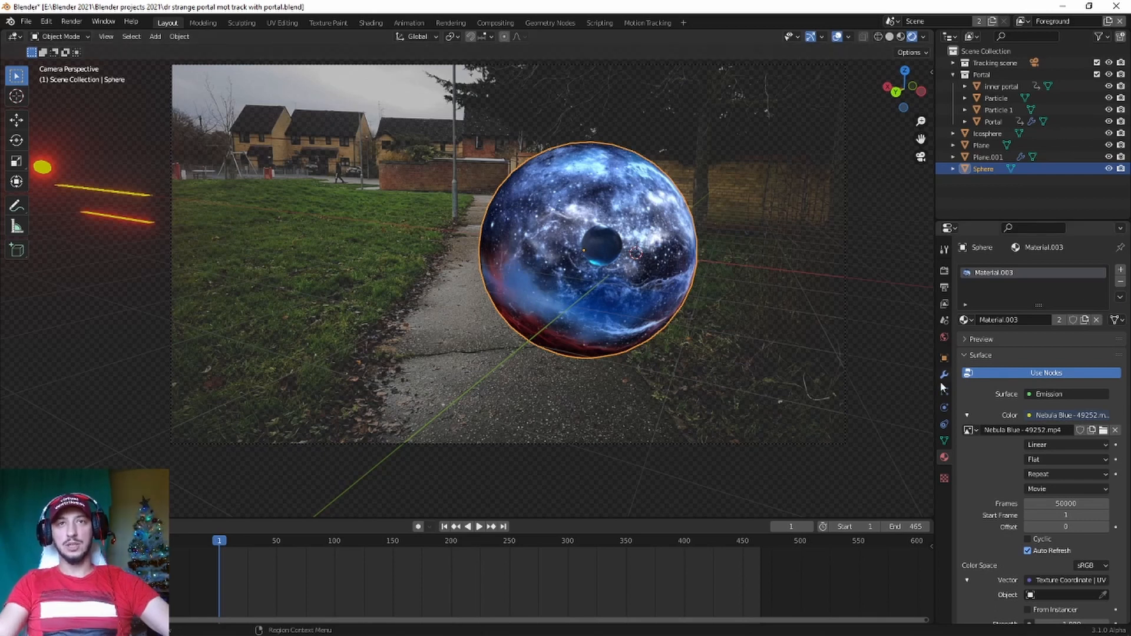
pyautogui.click(944, 360)
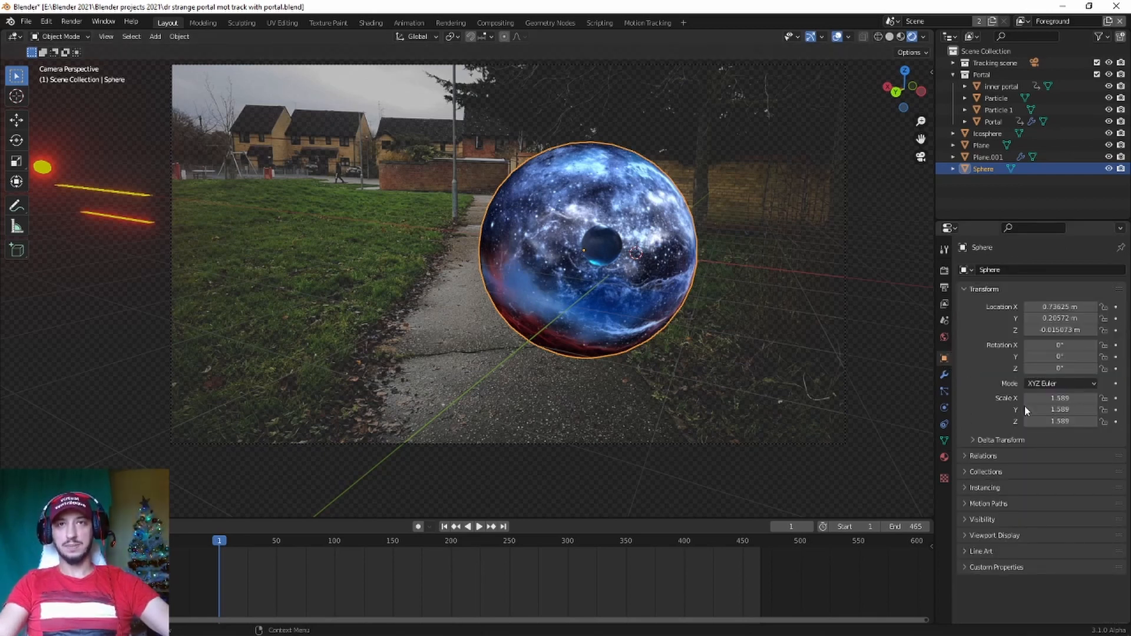
pyautogui.click(1070, 399)
pyautogui.write('0')
pyautogui.press('Return')
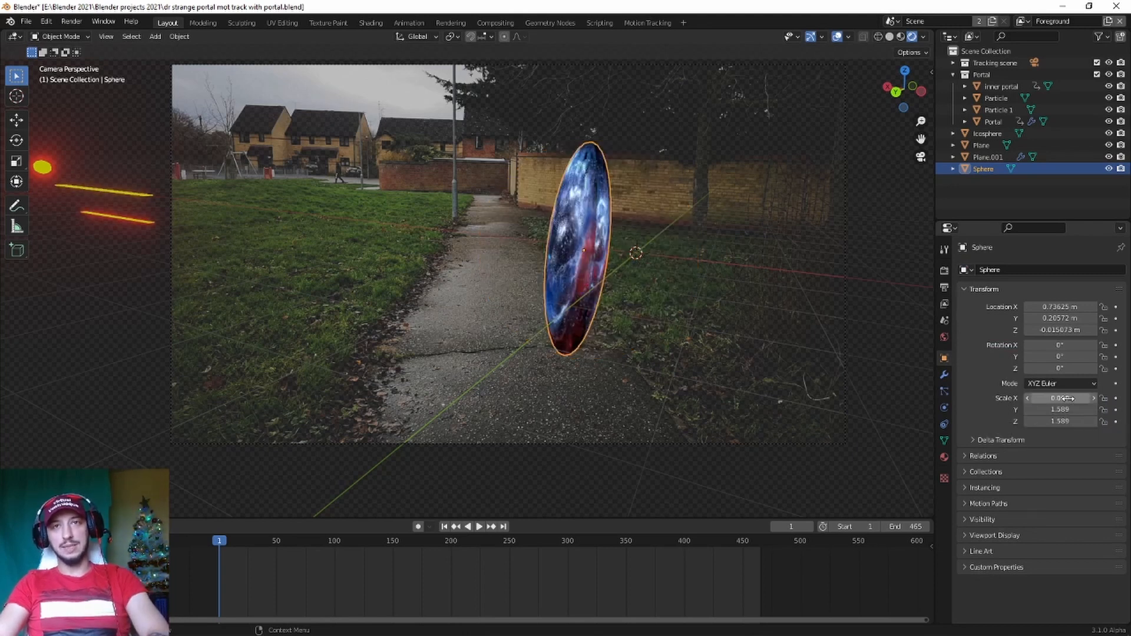
pyautogui.click(1067, 408)
pyautogui.write('0')
pyautogui.press('Return')
pyautogui.click(1067, 420)
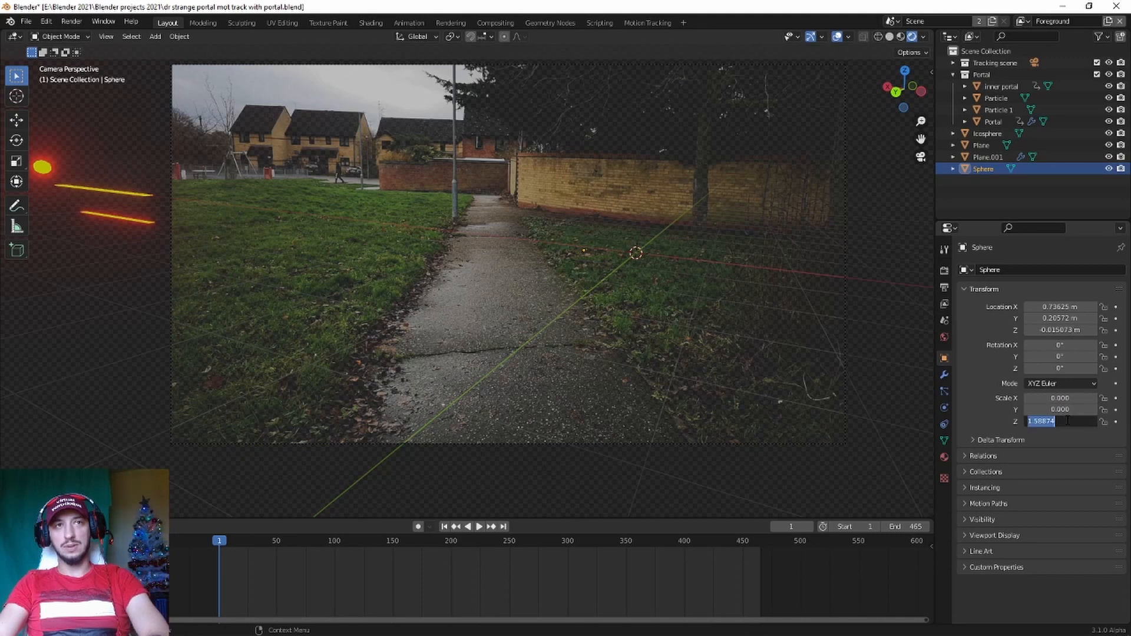
pyautogui.write('0')
pyautogui.press('Return')
# - Keyframe the sphere's X, Y and Z scale at frame 1
pyautogui.click(1116, 398)
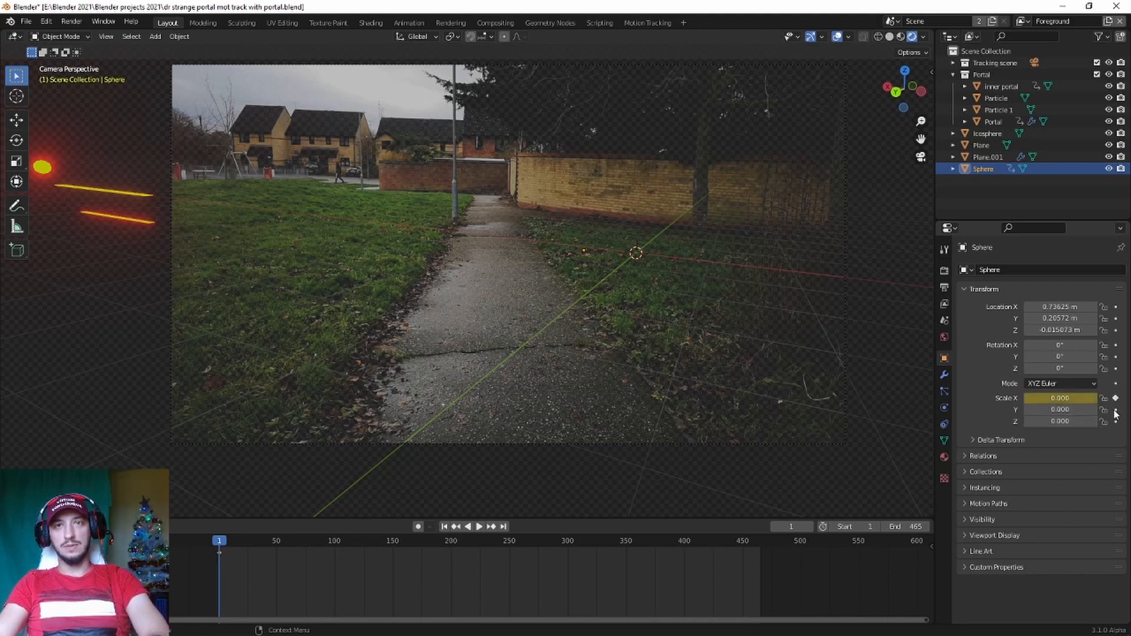
pyautogui.click(1116, 409)
pyautogui.click(1116, 421)
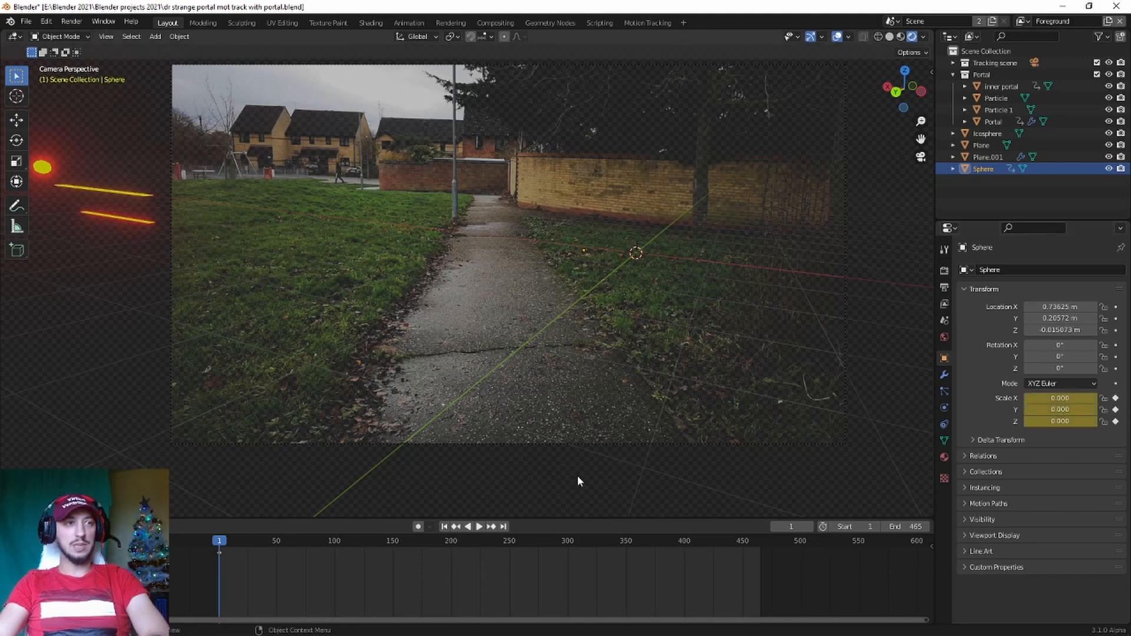
# - Step through the timeline around the portal's opening and settle on frame 50
pyautogui.click(275, 541)
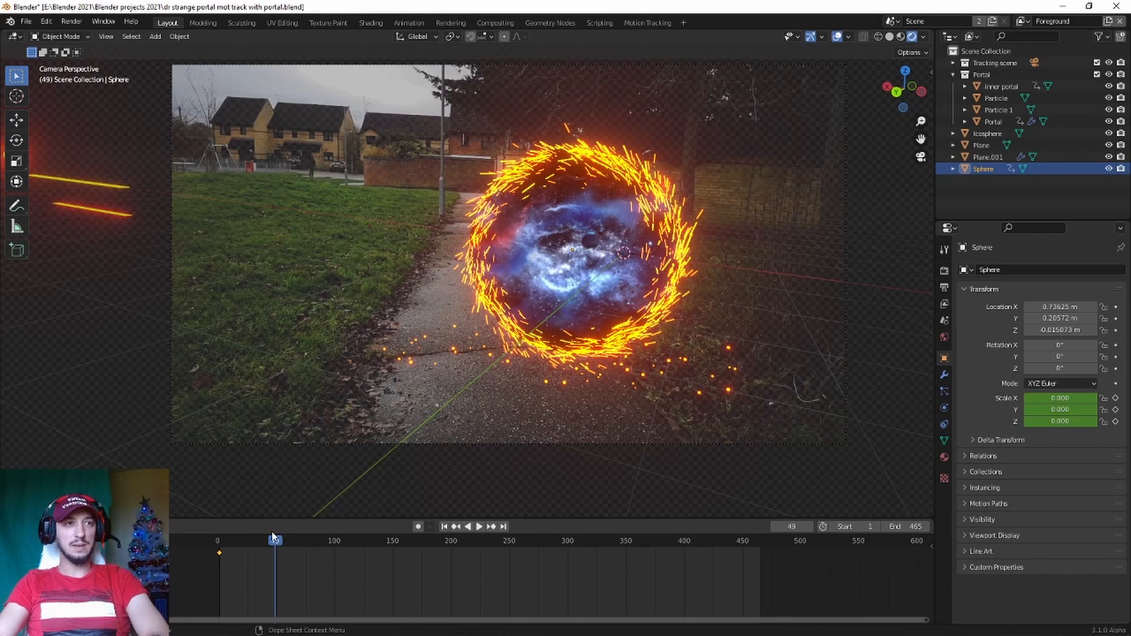
pyautogui.press('Right')
pyautogui.press('Right')
pyautogui.press('Right')
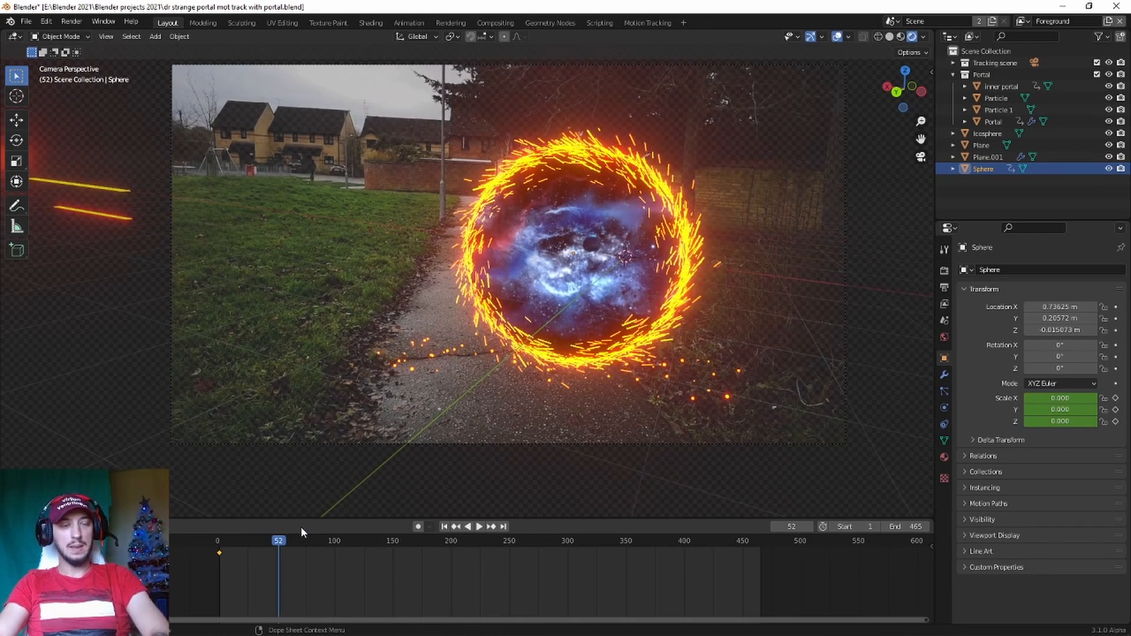
pyautogui.press('Right')
pyautogui.press('Right')
pyautogui.press('Right')
pyautogui.press('Right')
pyautogui.press('Right')
pyautogui.press('Left')
pyautogui.press('Left')
pyautogui.press('Left')
pyautogui.press('Left')
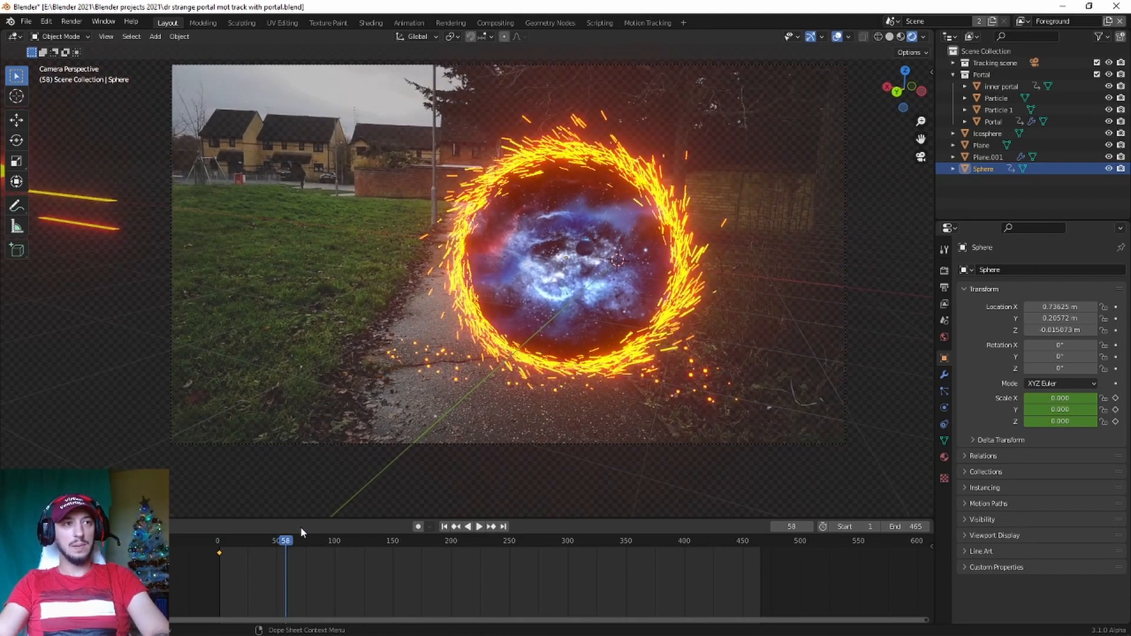
pyautogui.press('Right')
pyautogui.press('Right')
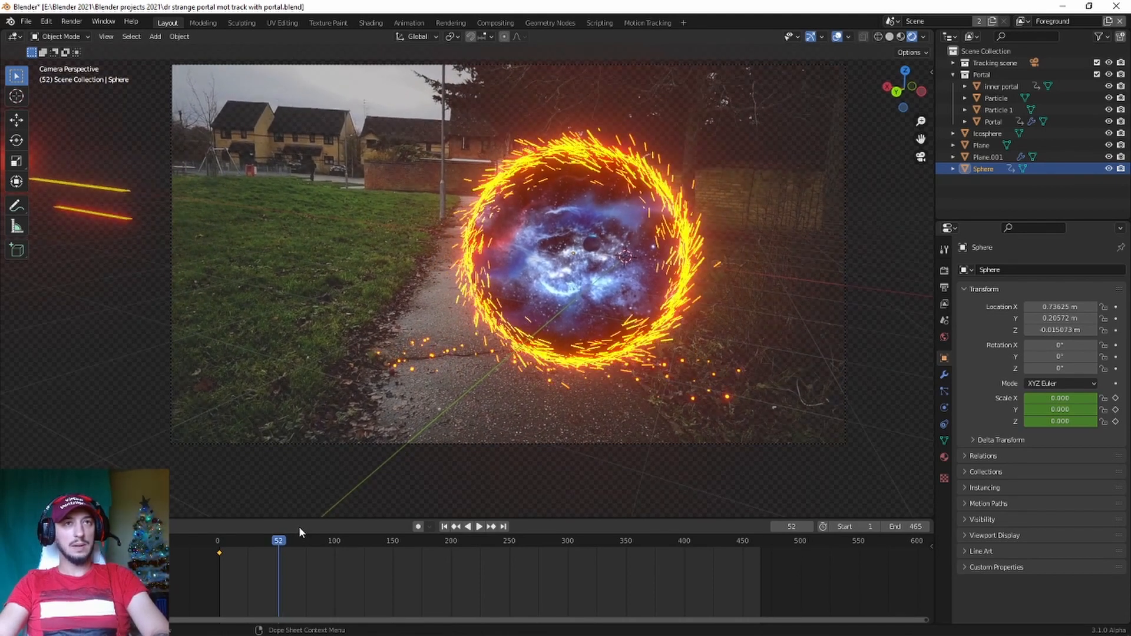
pyautogui.press('Left')
pyautogui.press('Left')
pyautogui.press('Left')
pyautogui.press('Left')
pyautogui.press('Left')
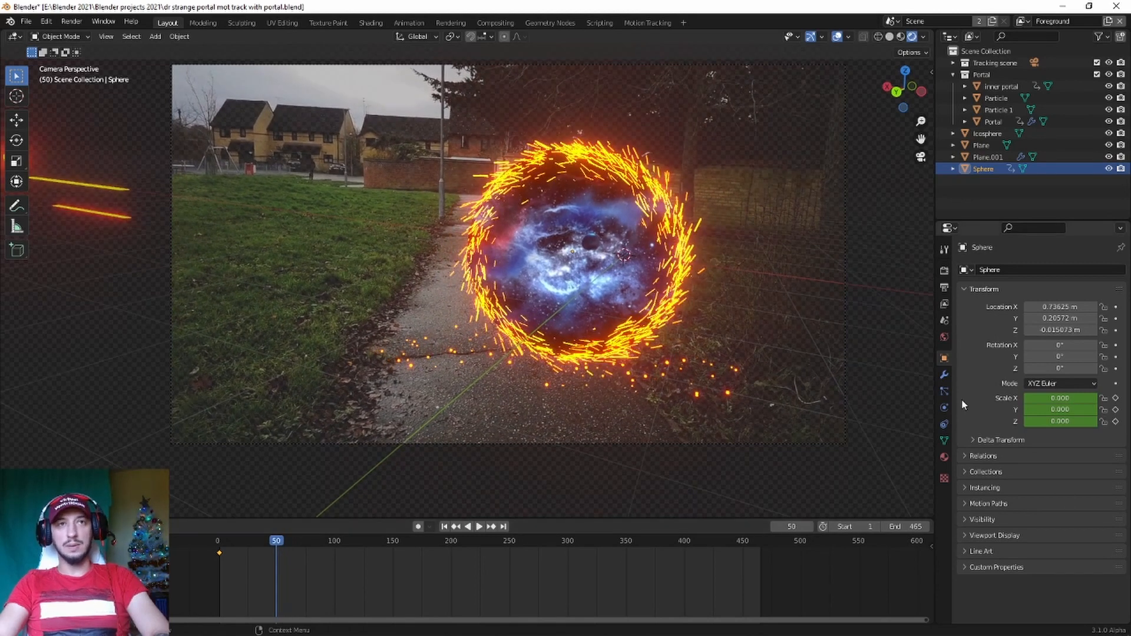
# - Set the sphere's X, Y and Z scale to 1.6 at frame 50 and play the animation onward
pyautogui.click(1061, 398)
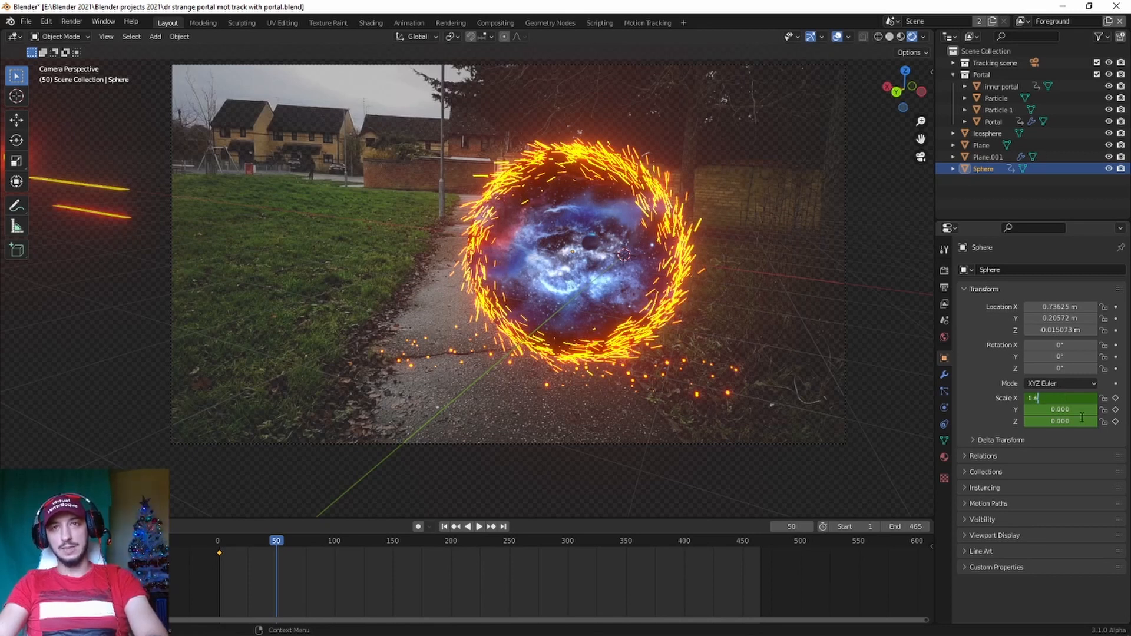
pyautogui.press('Return')
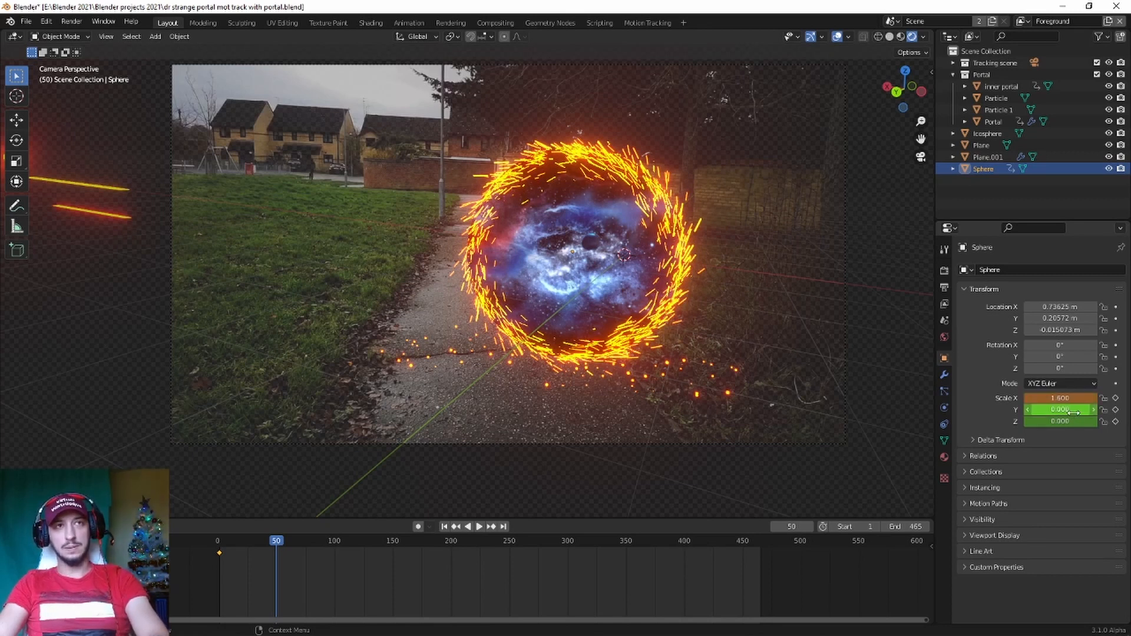
pyautogui.click(1069, 412)
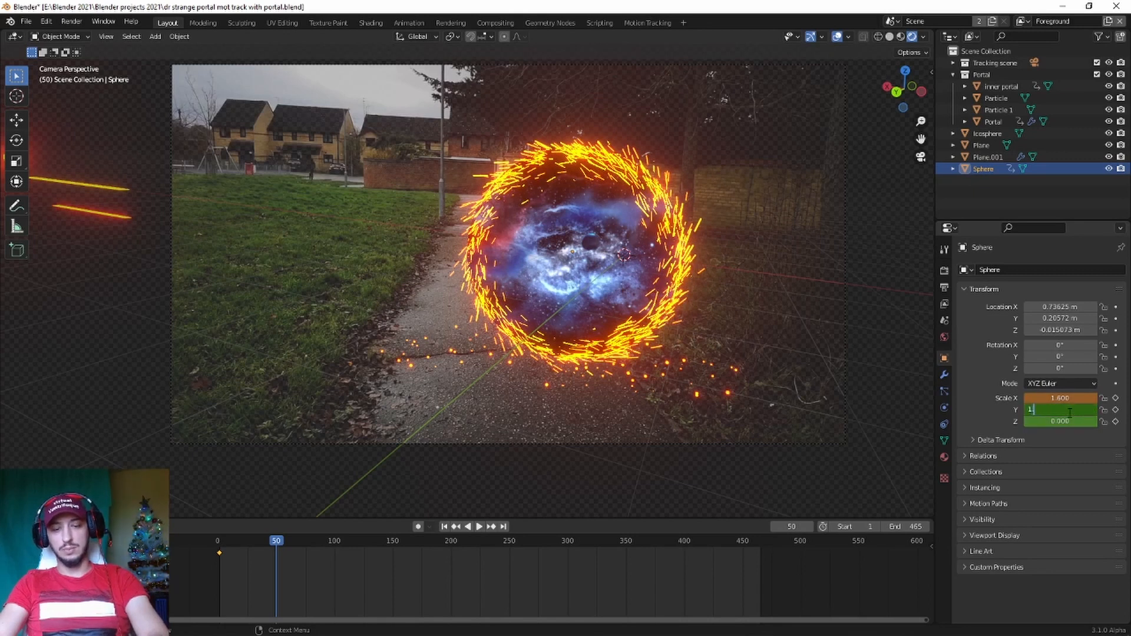
pyautogui.write('1.6')
pyautogui.press('Return')
pyautogui.click(1068, 422)
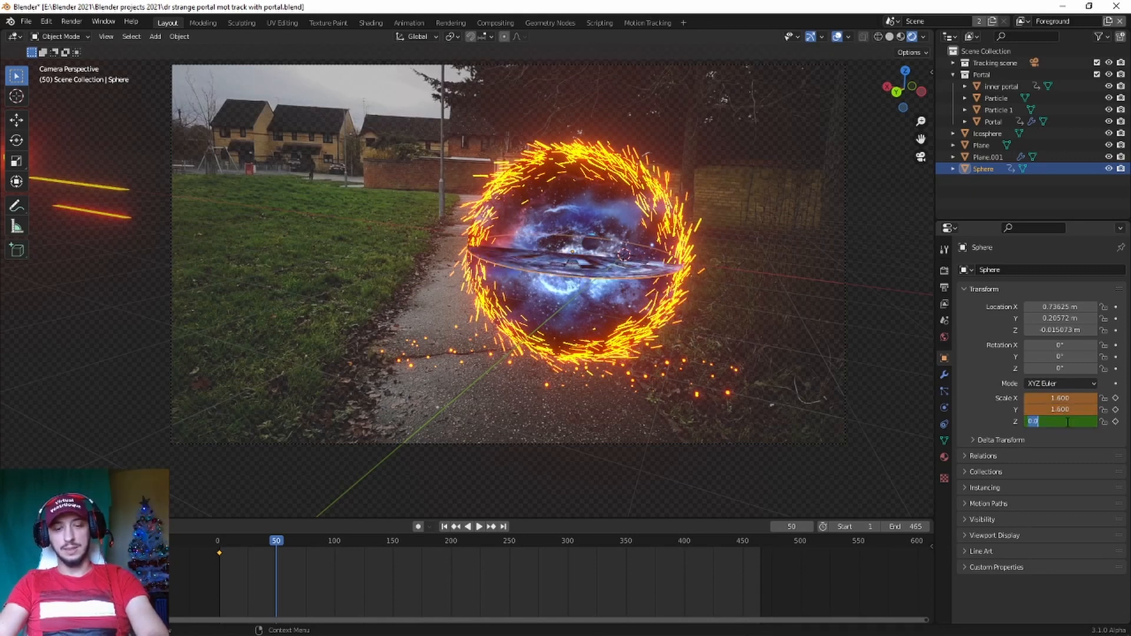
pyautogui.write('1.6')
pyautogui.press('Return')
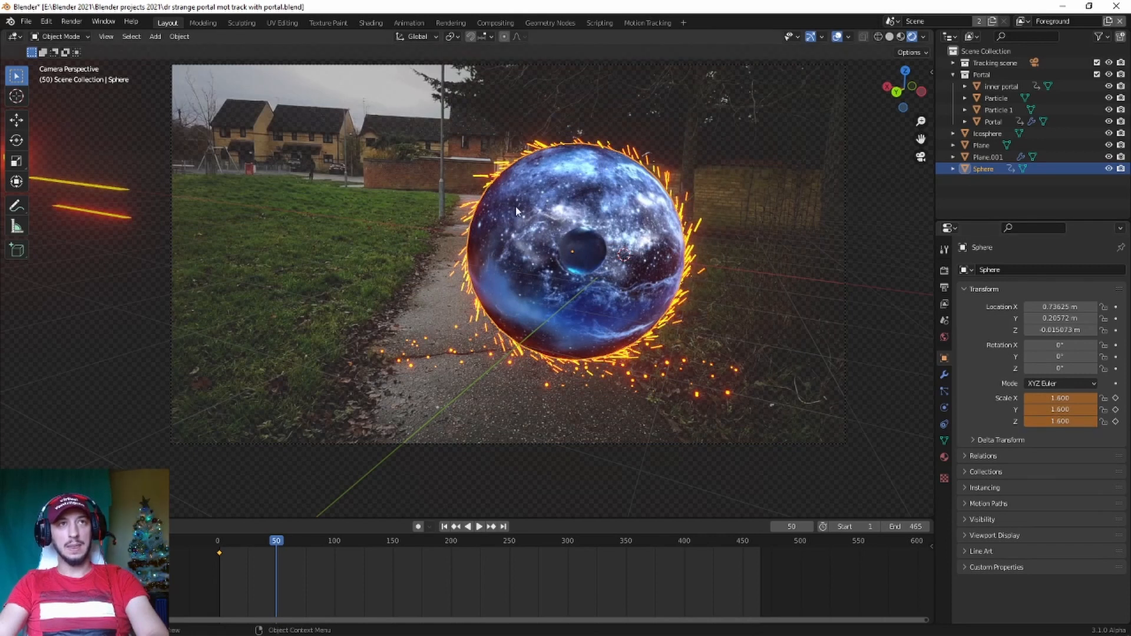
pyautogui.press('space')
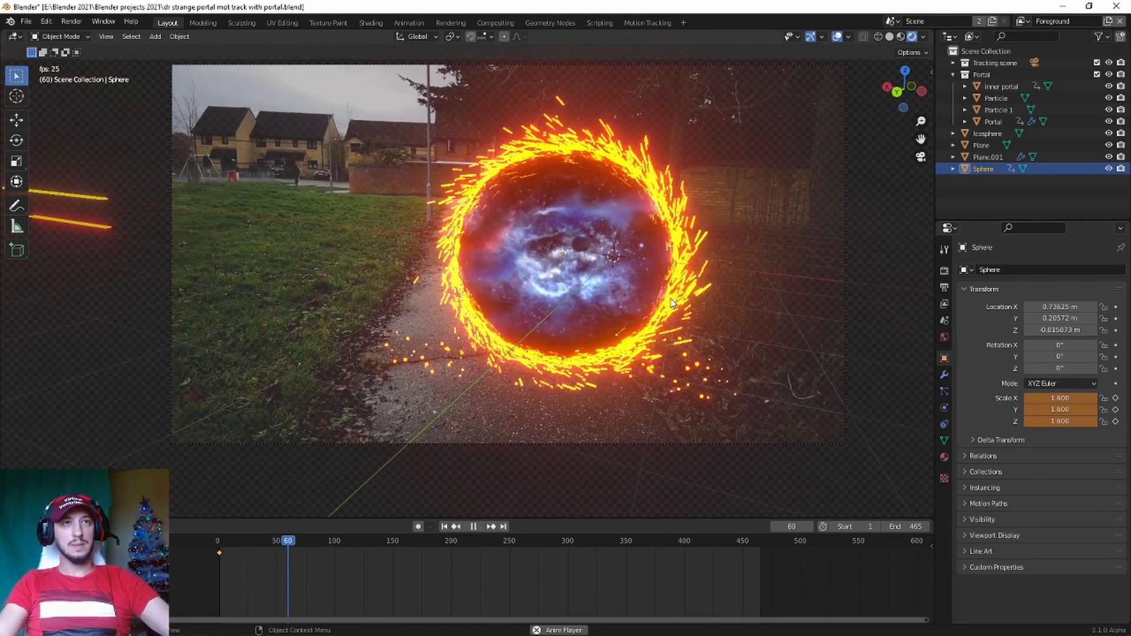
pyautogui.press('space')
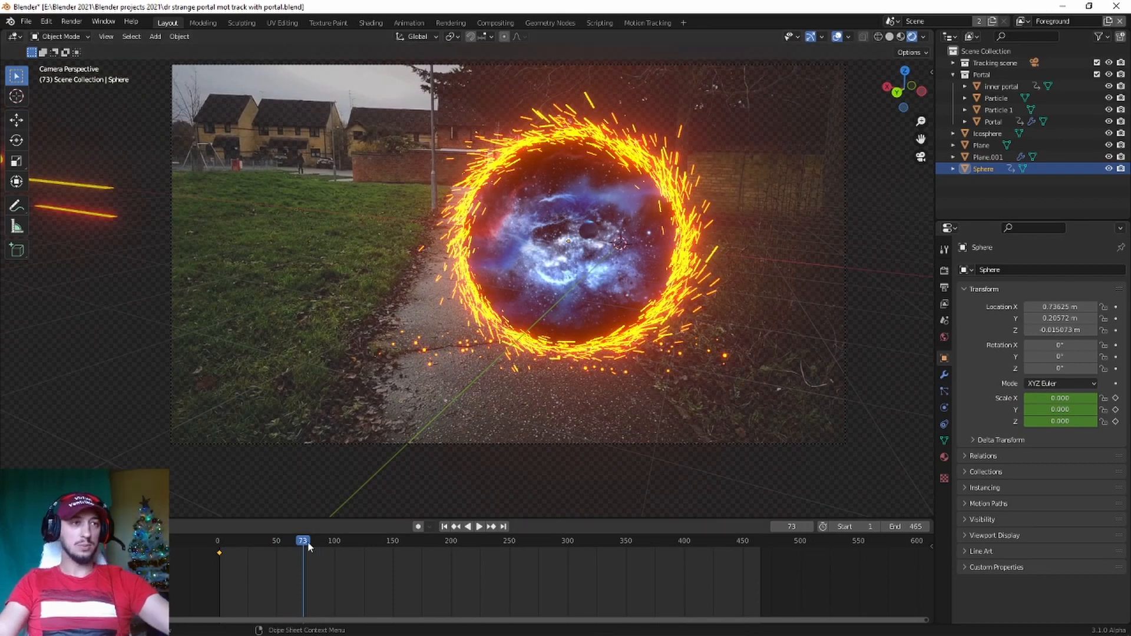
# - Return to frame 50 and set the sphere's X, Y and Z scale to 1.6
pyautogui.click(274, 542)
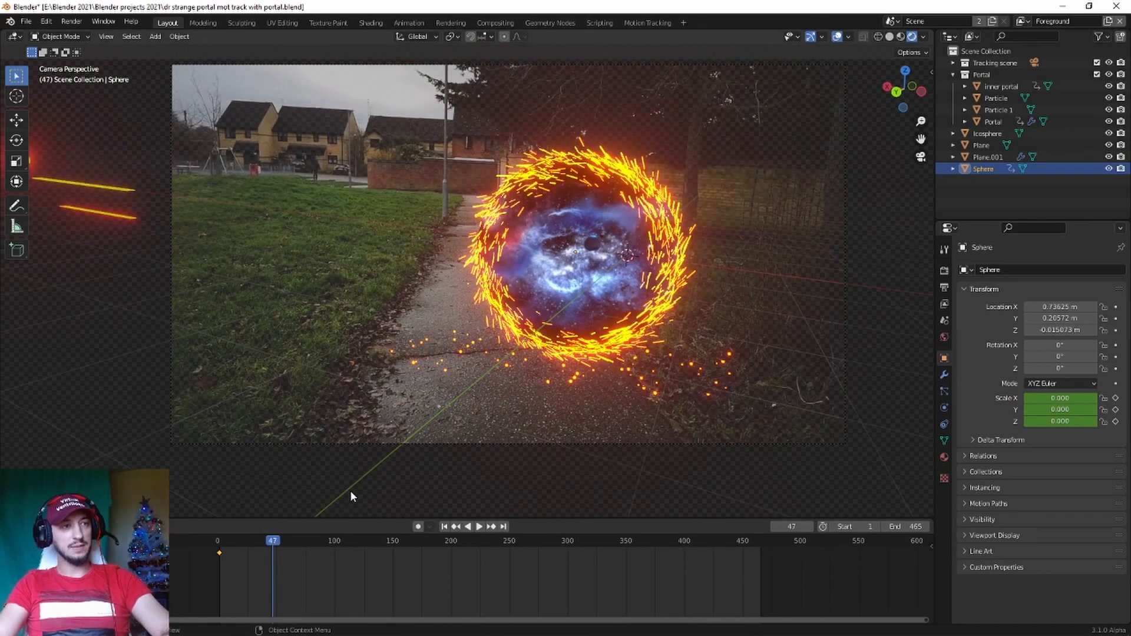
pyautogui.press('Right')
pyautogui.press('Right')
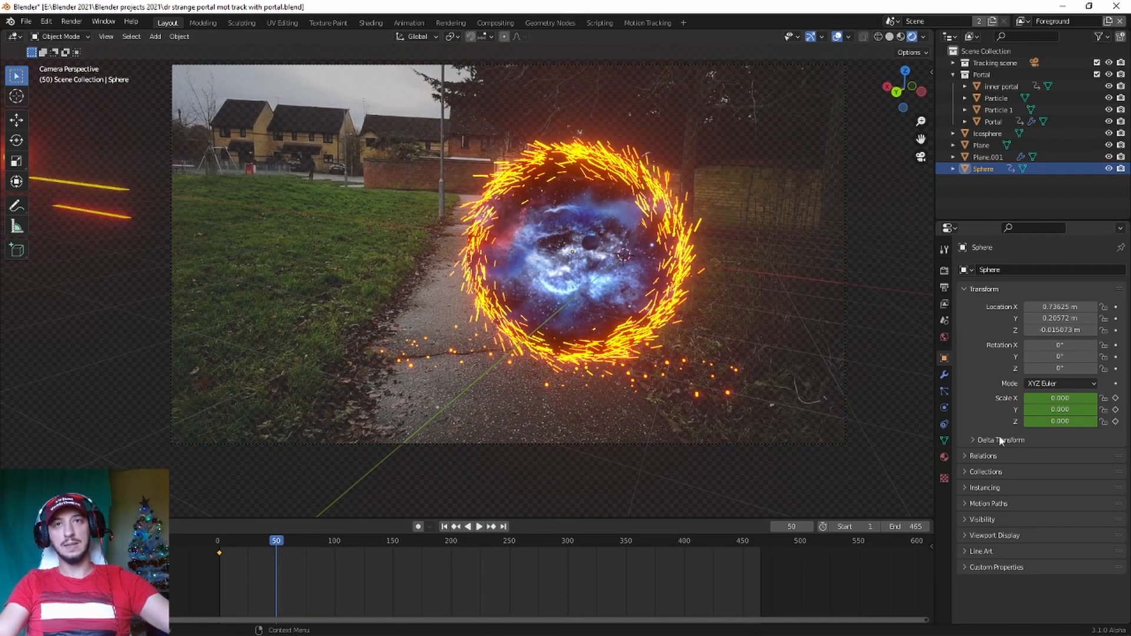
pyautogui.click(1050, 397)
pyautogui.write('1')
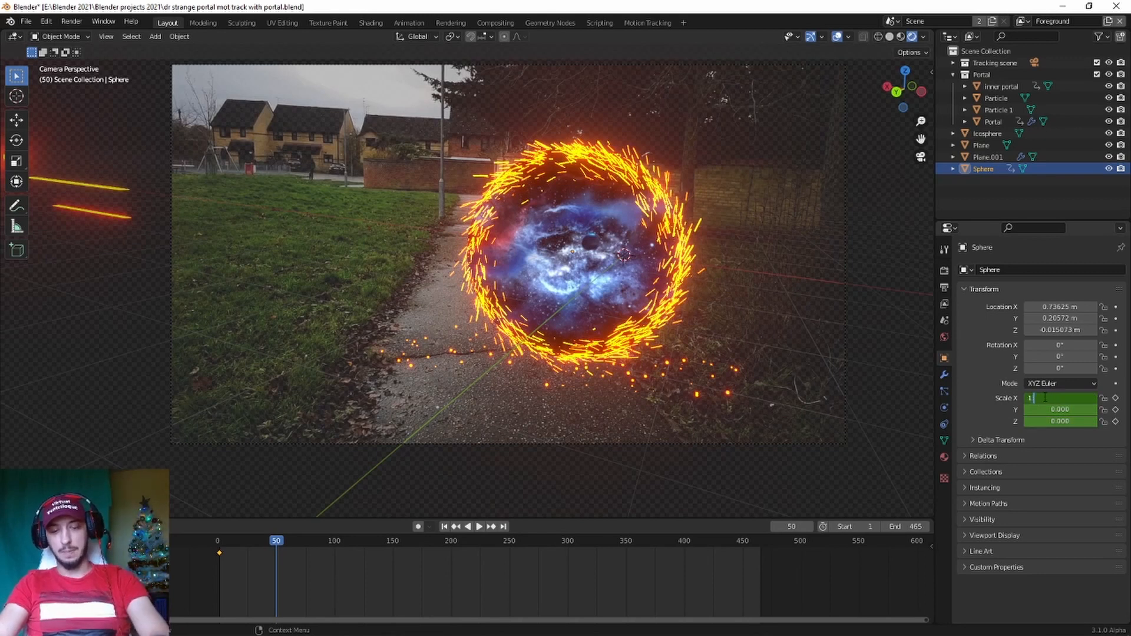
pyautogui.write('.6')
pyautogui.click(1048, 409)
pyautogui.write('1')
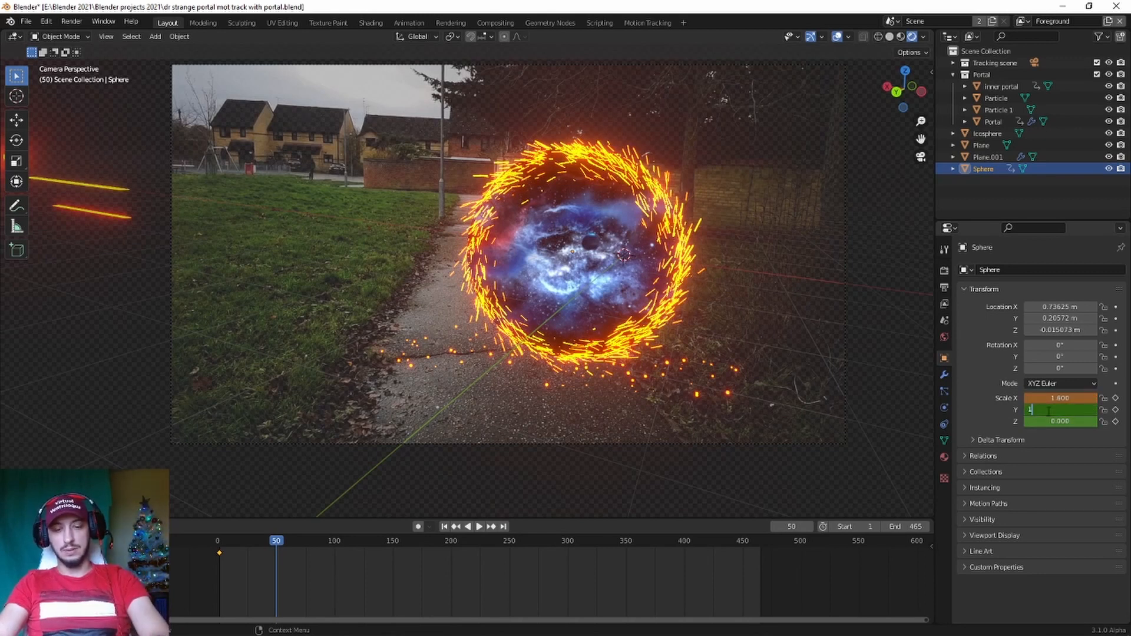
pyautogui.click(1055, 422)
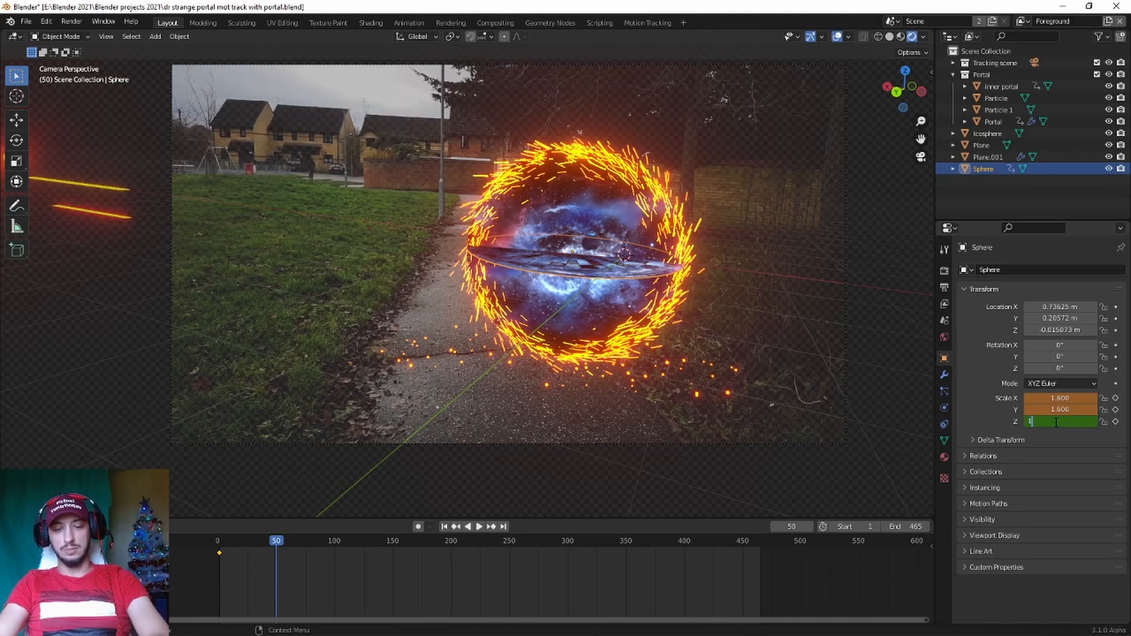
pyautogui.write('1')
pyautogui.press('Return')
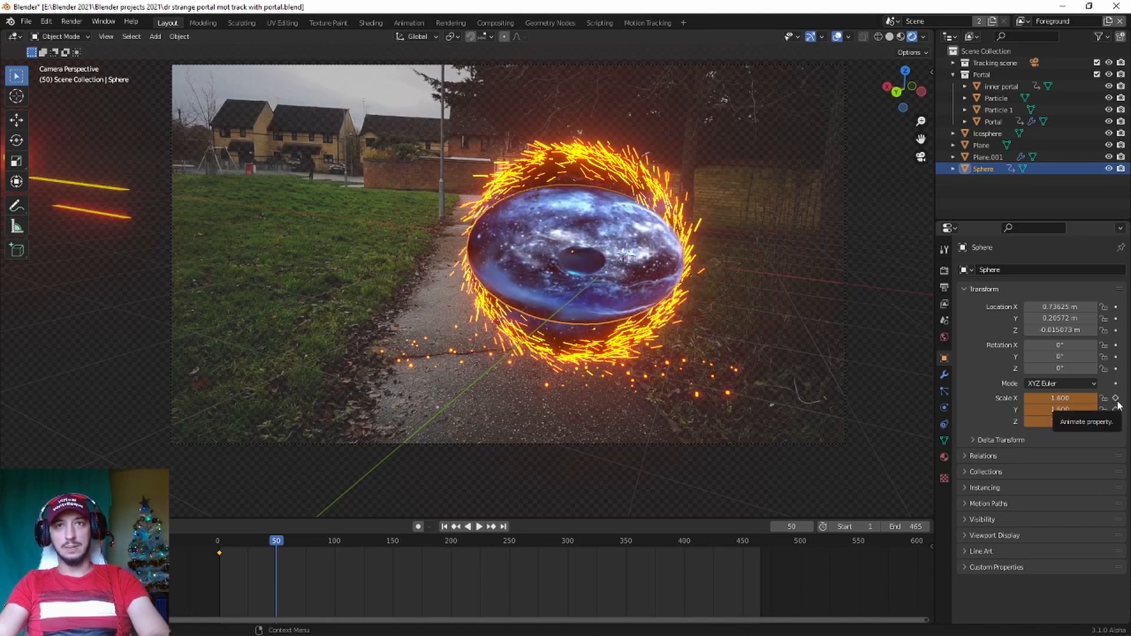
pyautogui.click(1064, 422)
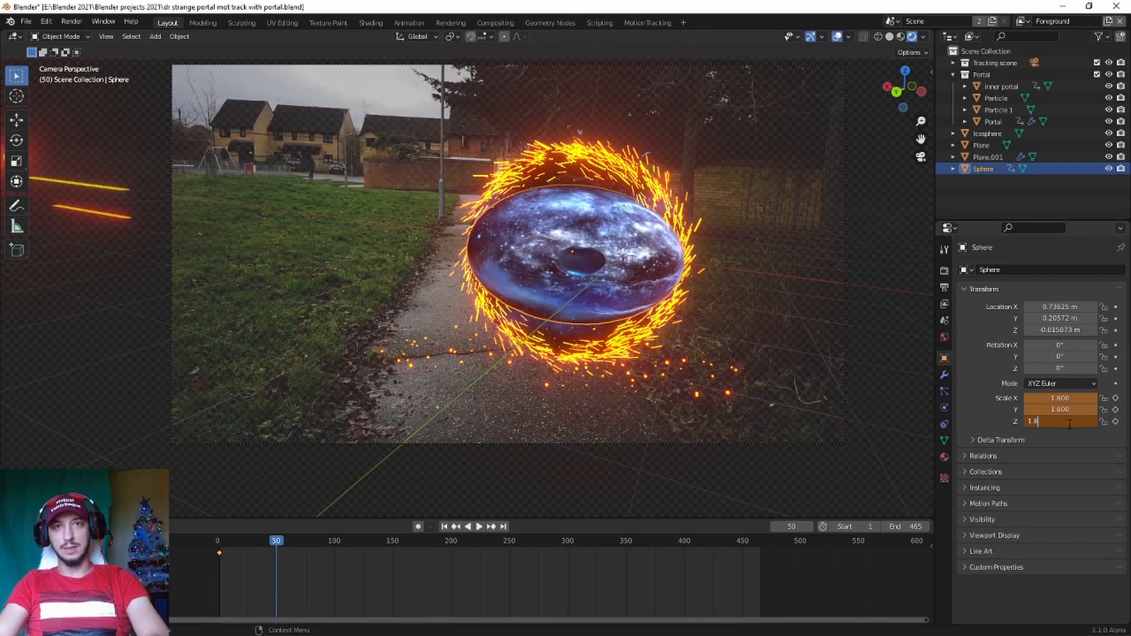
pyautogui.write('1.6')
pyautogui.press('Return')
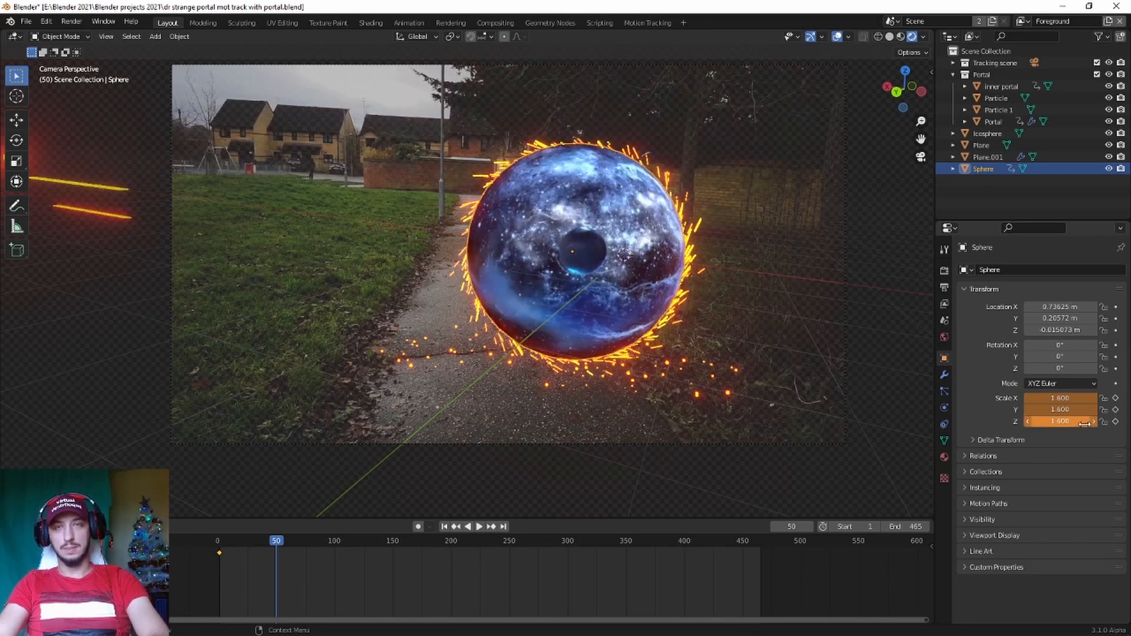
# - Keyframe the sphere's X, Y and Z scale at frame 50
pyautogui.click(1116, 398)
pyautogui.click(1115, 410)
pyautogui.click(1115, 421)
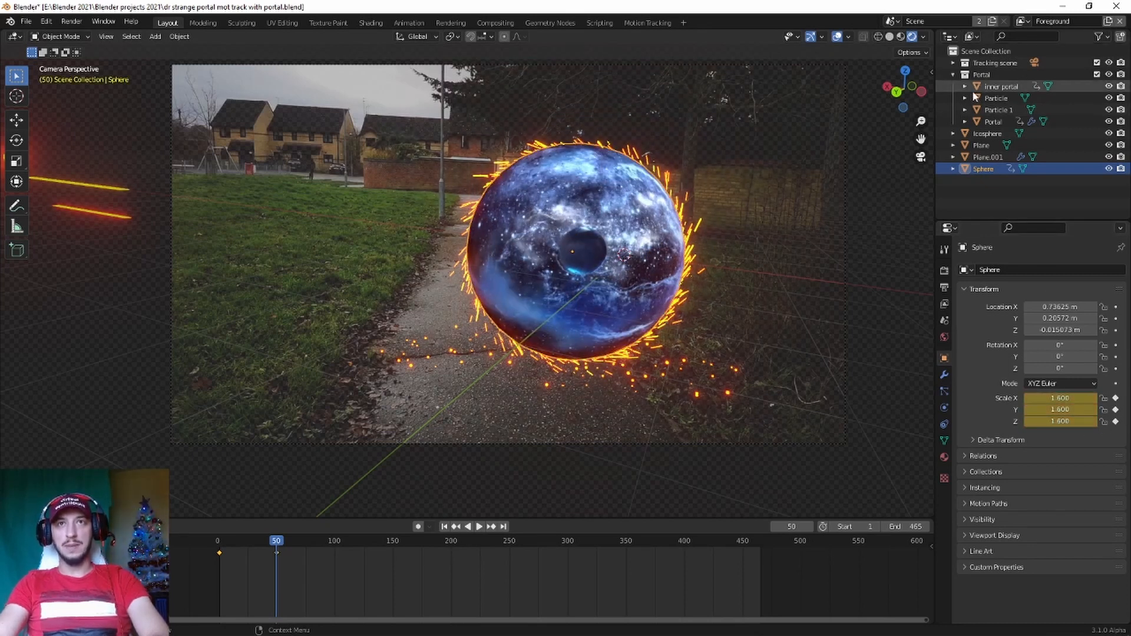
# - Hide the inner portal object in the viewport and play the animation from frame 1
pyautogui.click(1109, 86)
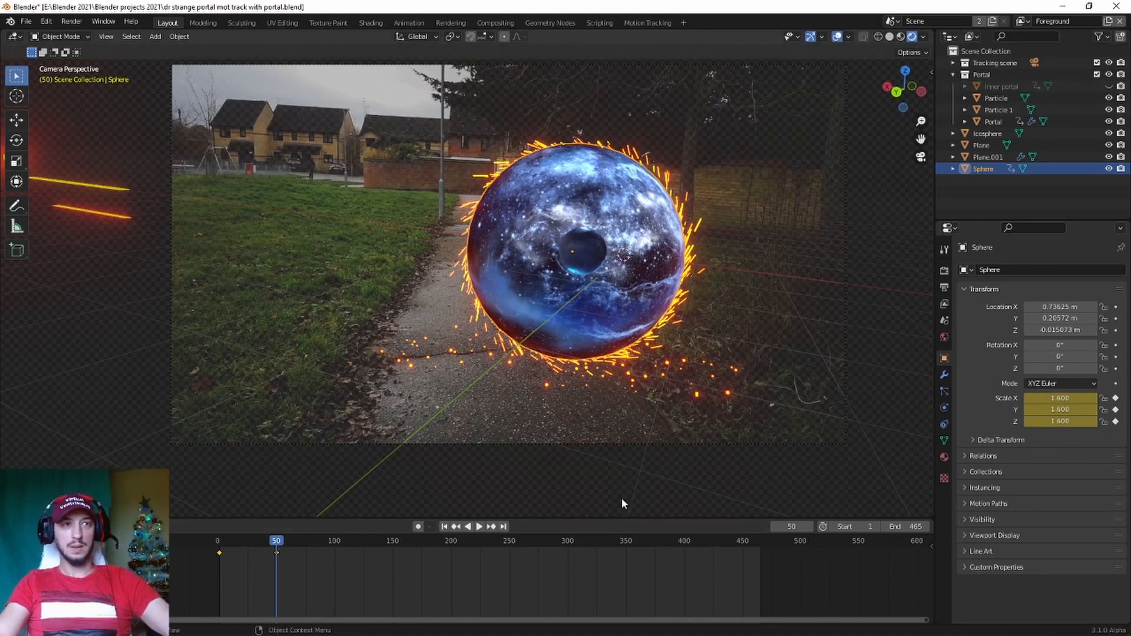
pyautogui.click(444, 526)
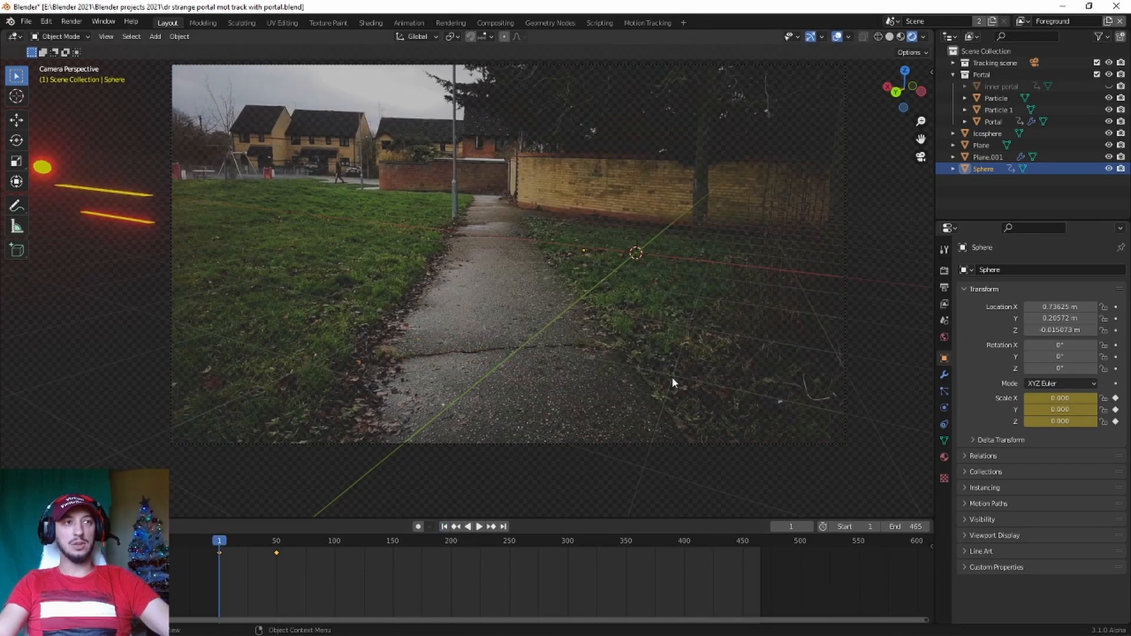
pyautogui.press('space')
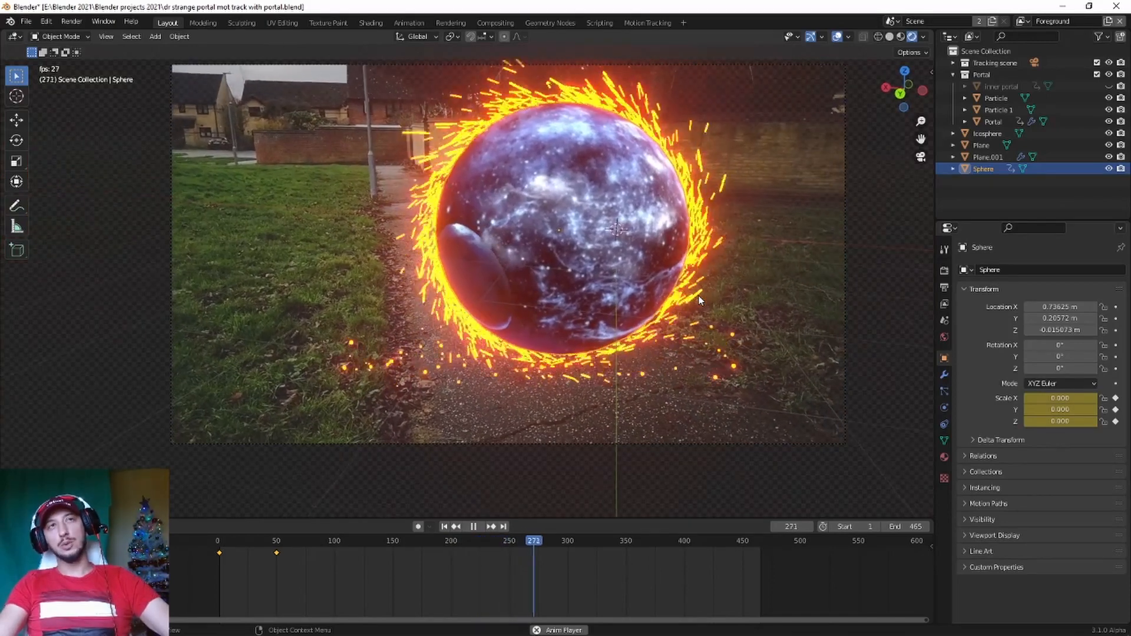
pyautogui.press('space')
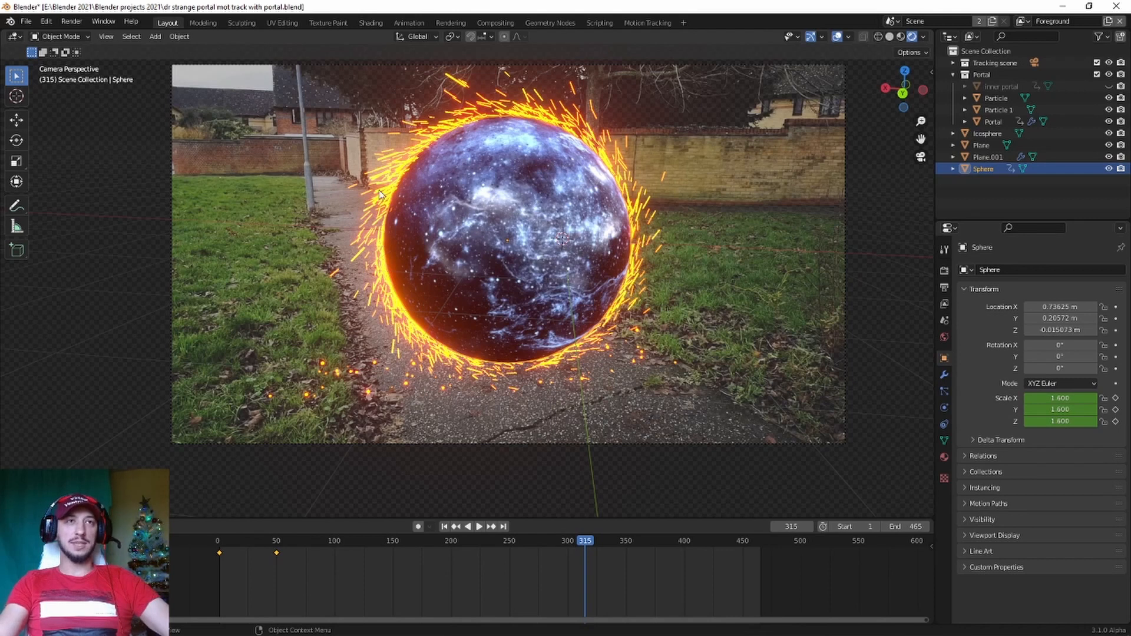
# - In Edit Mode with solid shading, delete the faces of the sphere's camera-facing half
pyautogui.press('Tab')
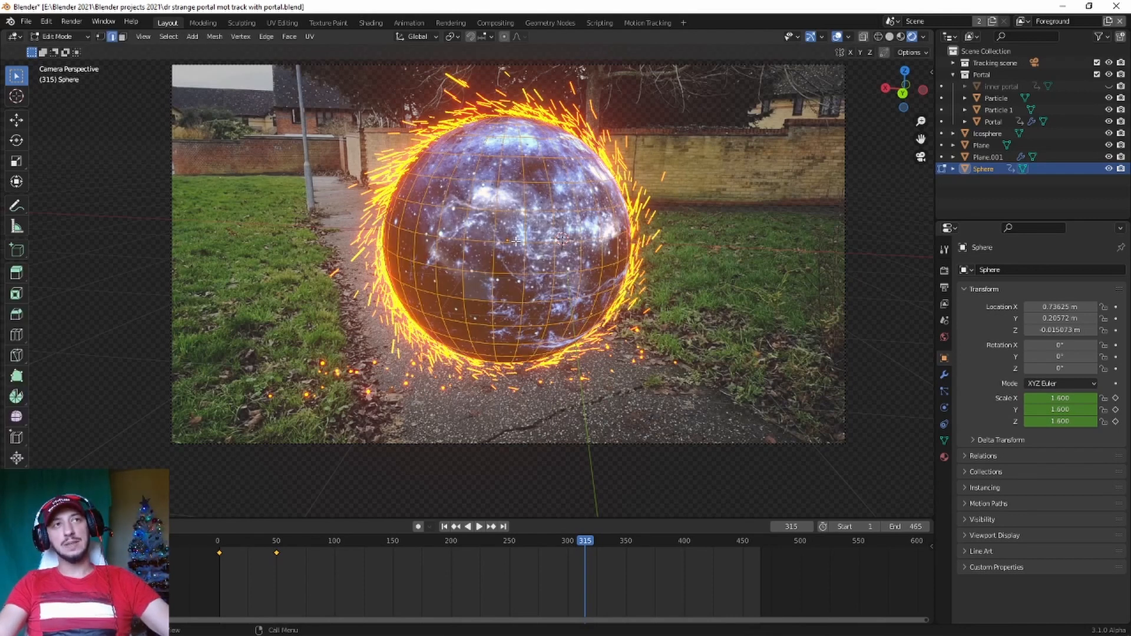
pyautogui.click(890, 36)
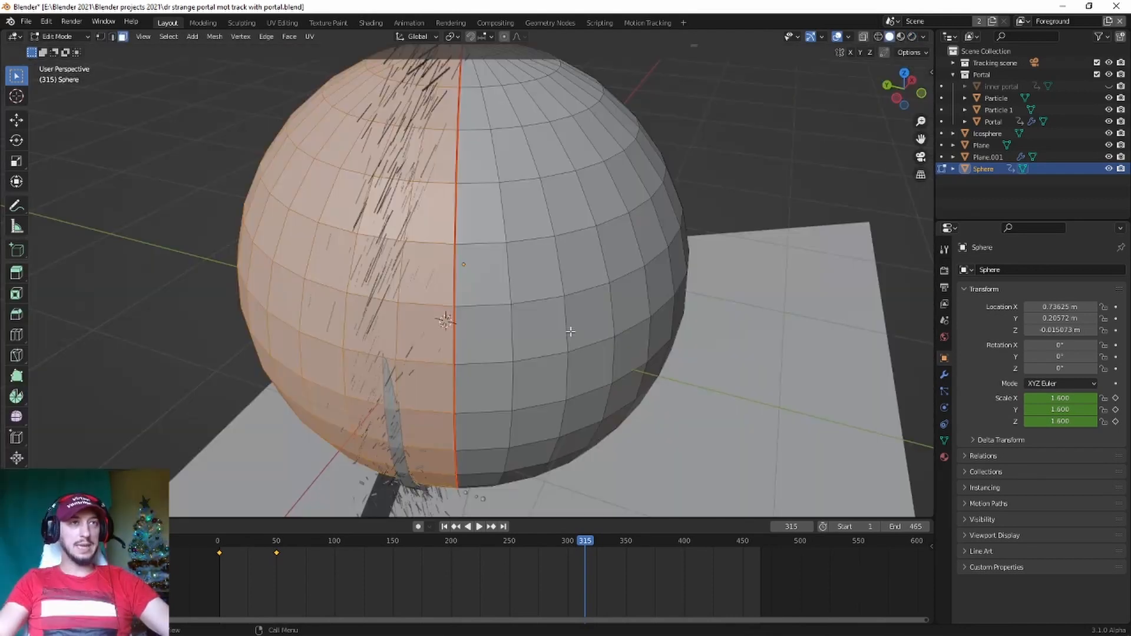
pyautogui.moveTo(570, 332); pyautogui.dragTo(594, 321, button='middle')
pyautogui.press('x')
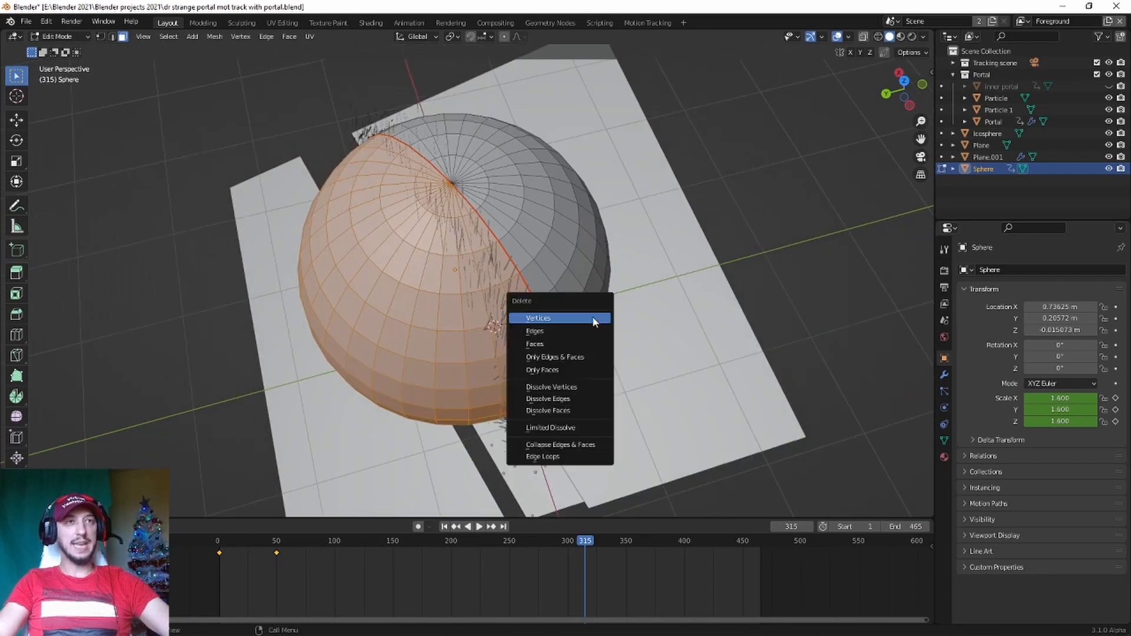
pyautogui.click(559, 344)
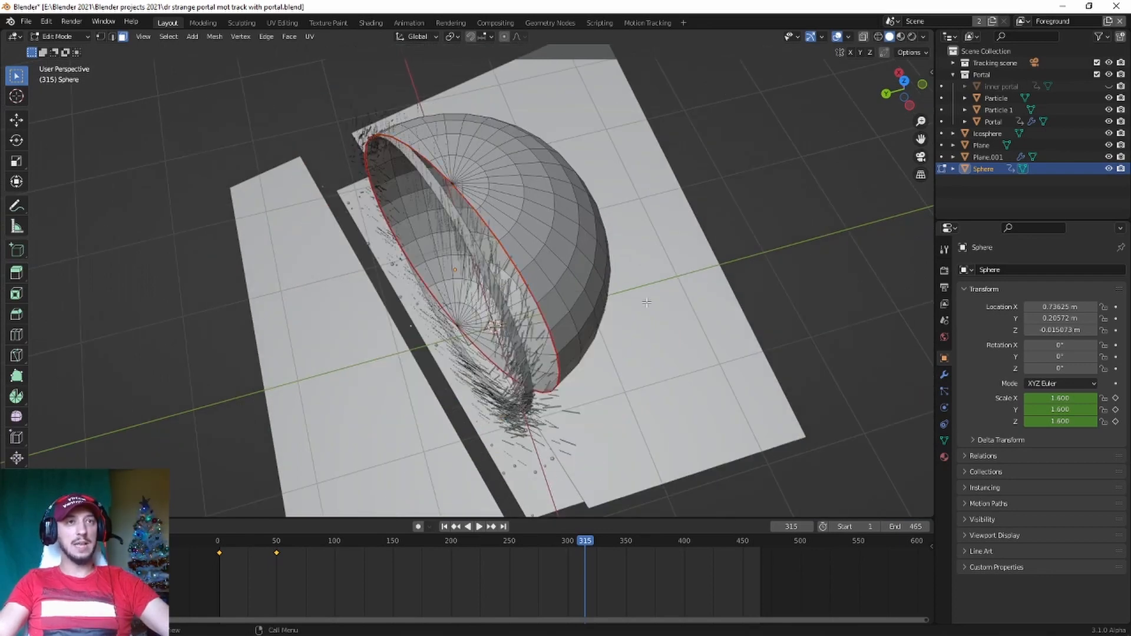
# - In top view, rotate the half sphere about -8.3° around Z and move it to about X 0.711 m, Y 0.261 m, aligned with the spark ring
pyautogui.moveTo(676, 287); pyautogui.dragTo(645, 304, button='middle')
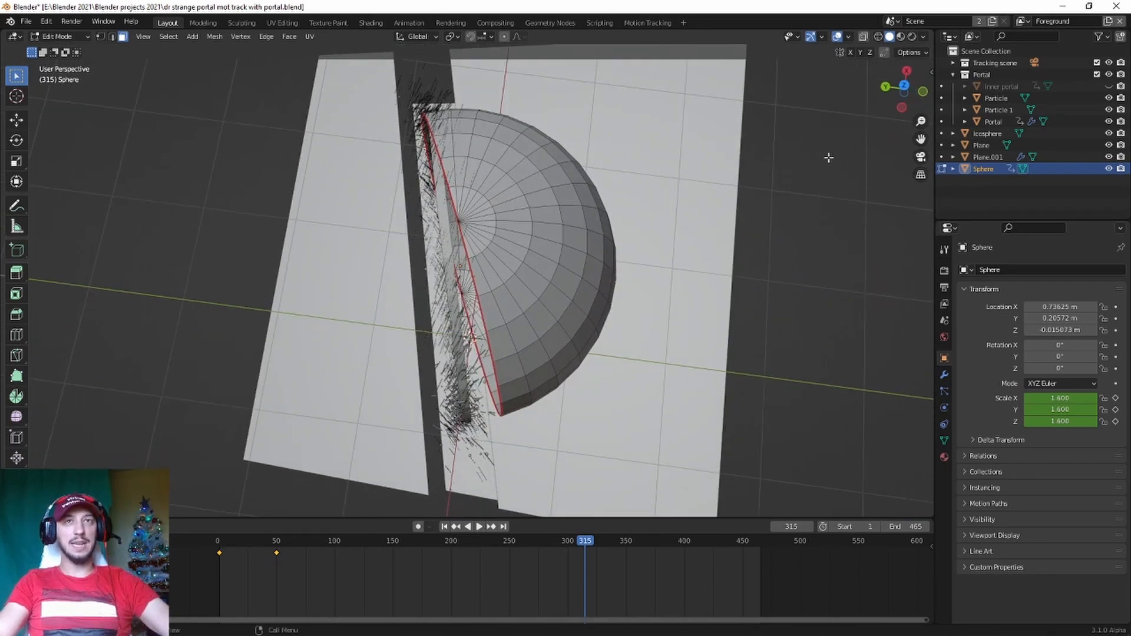
pyautogui.click(905, 87)
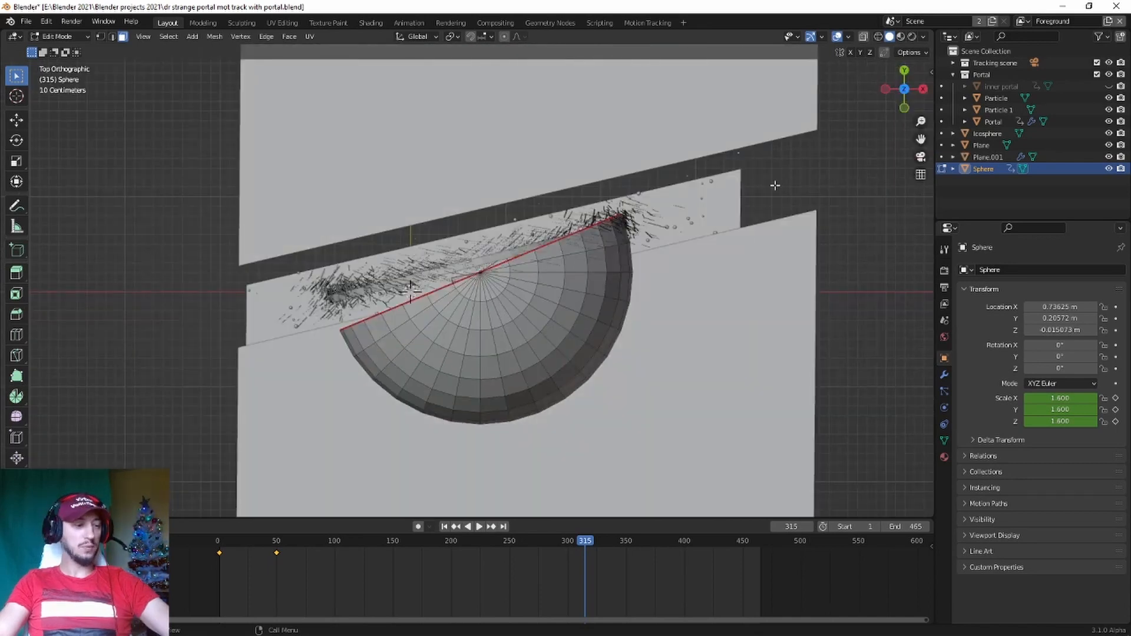
pyautogui.press('Tab')
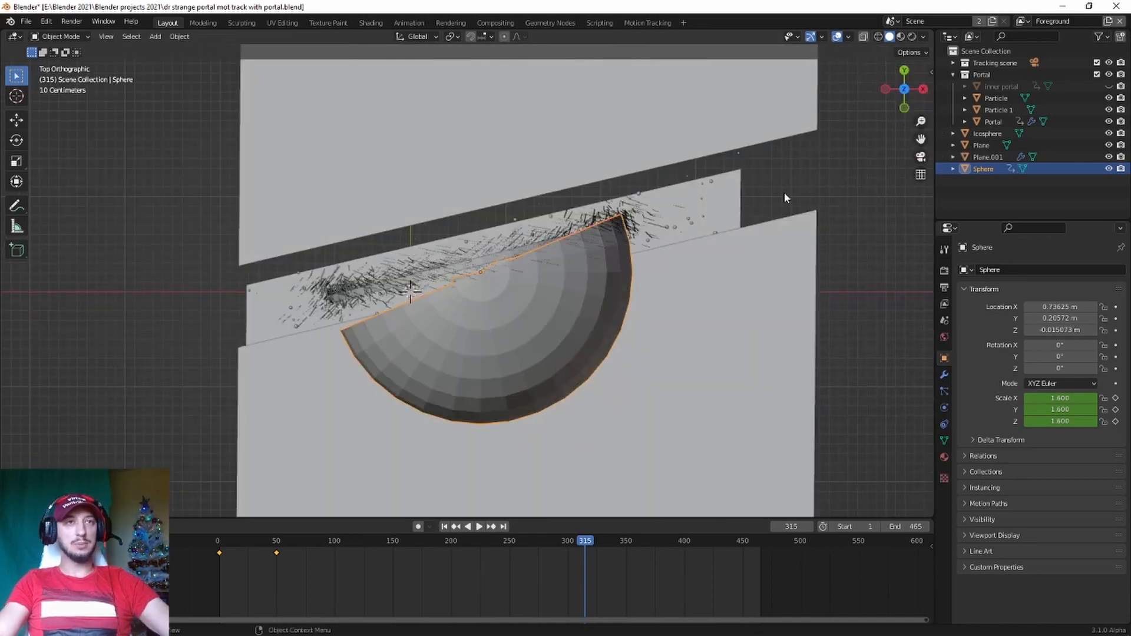
pyautogui.press('r')
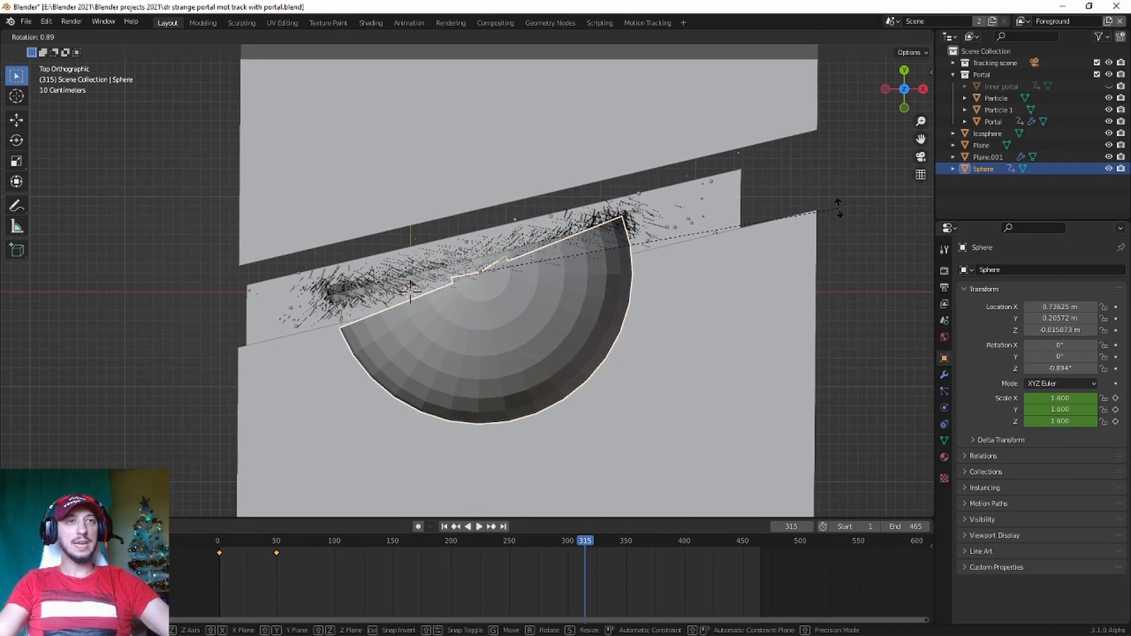
pyautogui.click(834, 254)
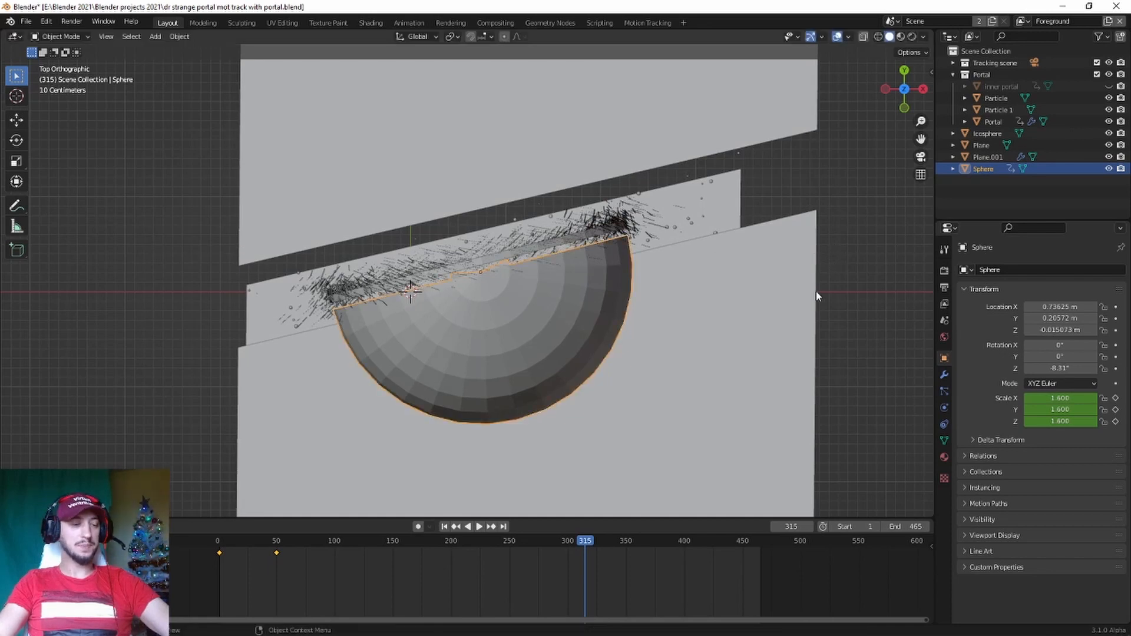
pyautogui.press('g')
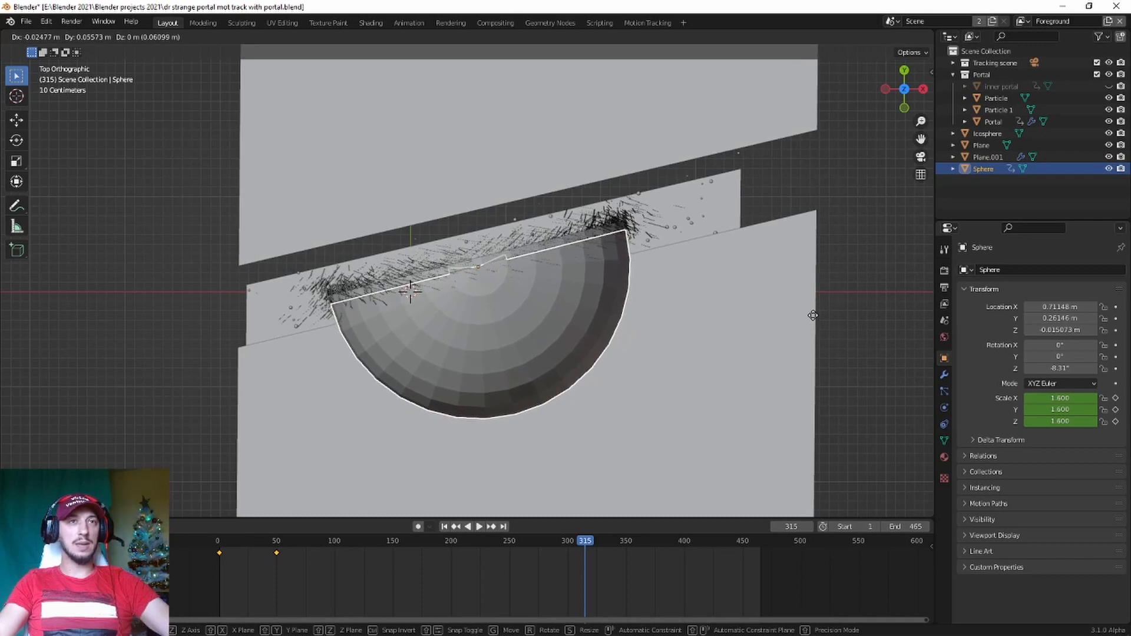
pyautogui.click(813, 315)
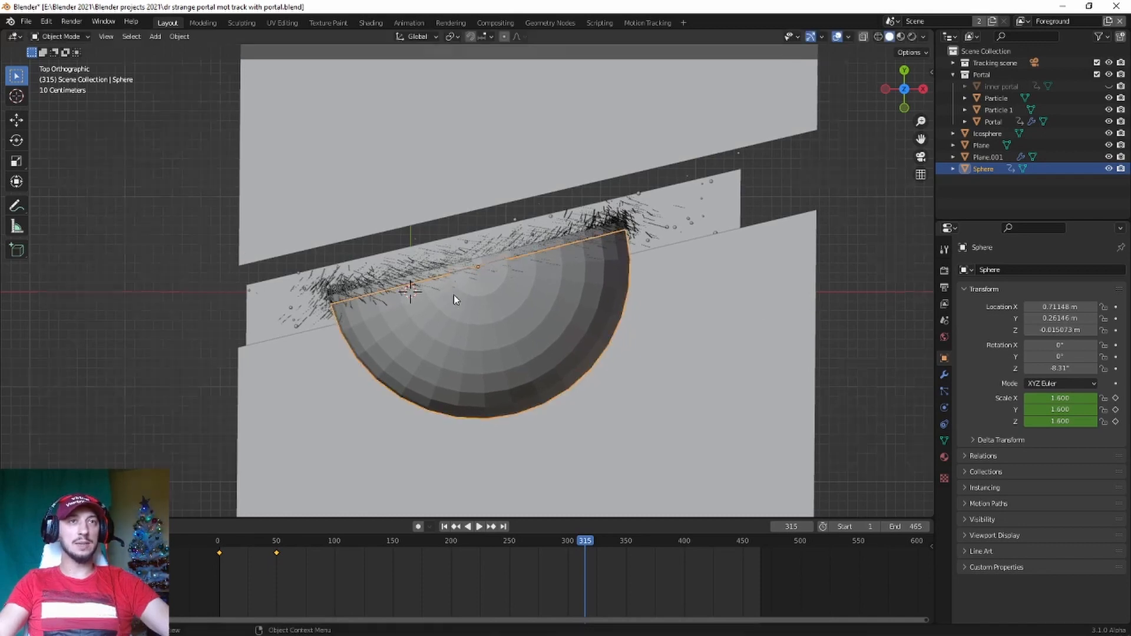
# - Return to the camera view and apply smooth shading to the half sphere
pyautogui.moveTo(454, 295); pyautogui.dragTo(611, 234, button='middle')
pyautogui.press('KP_0')
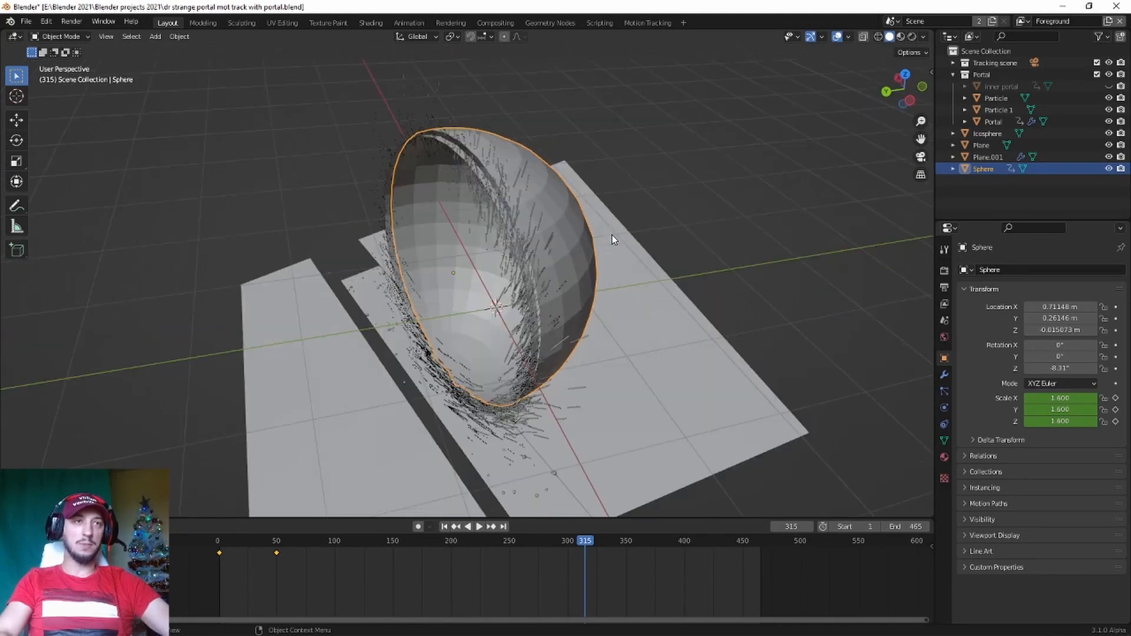
pyautogui.rightClick(510, 196)
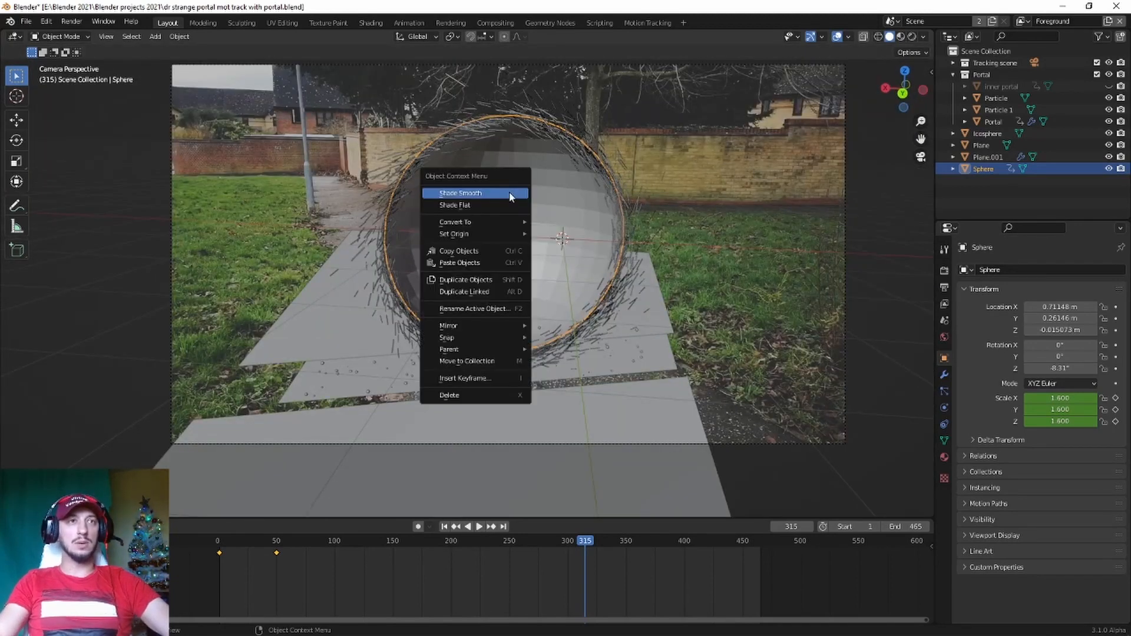
pyautogui.click(510, 196)
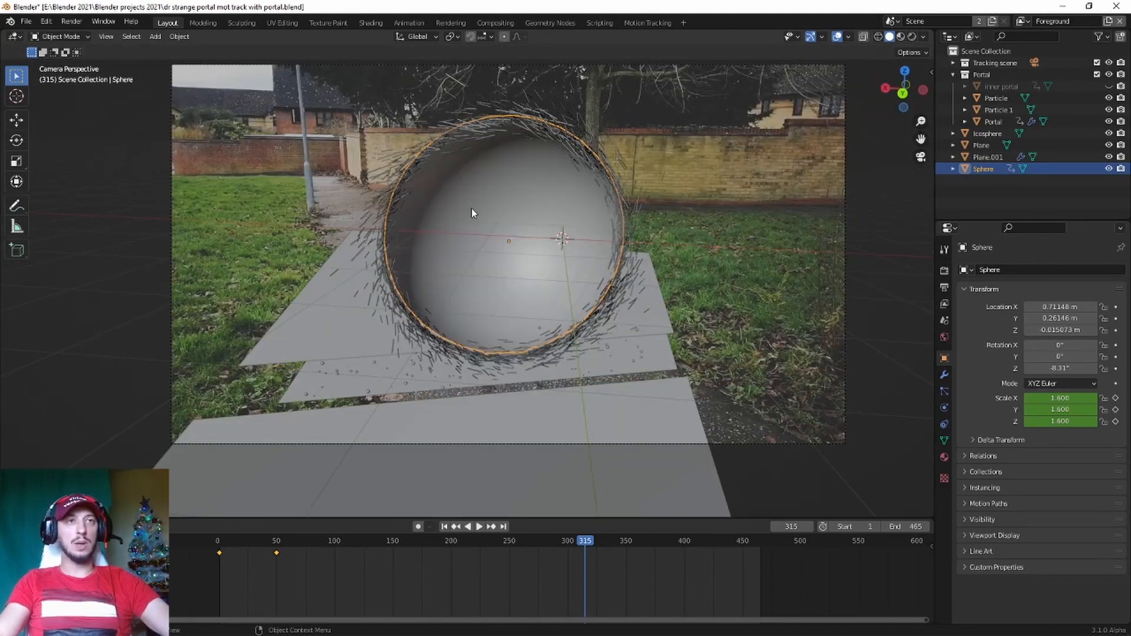
# - Switch the viewport to rendered shading and review the hollow portal by playing the animation from frame 1
pyautogui.click(912, 37)
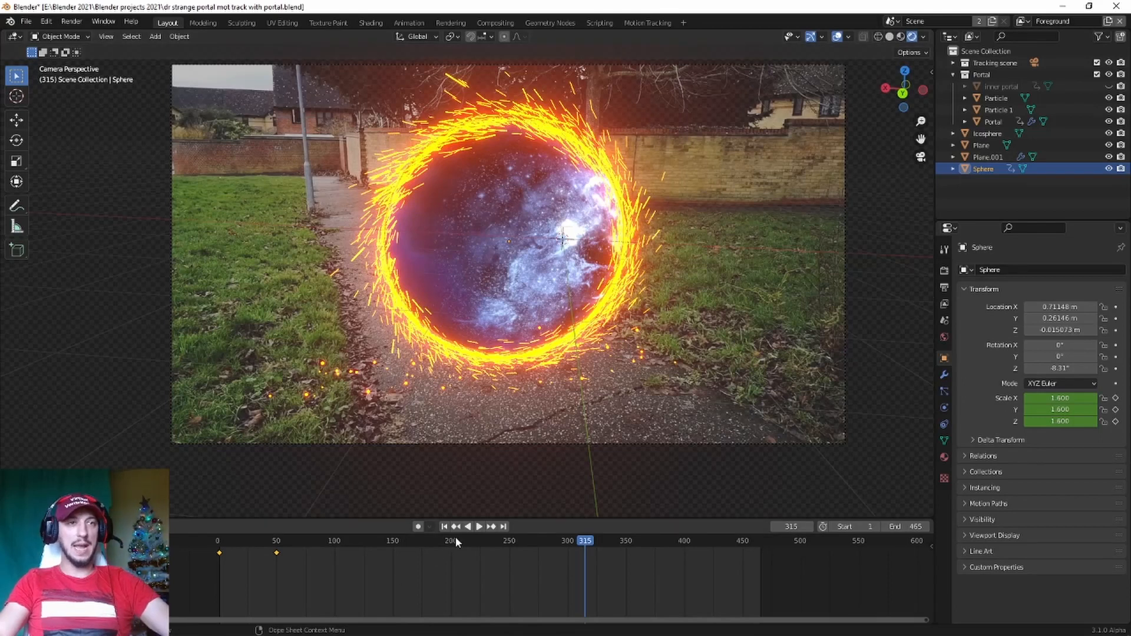
pyautogui.click(444, 526)
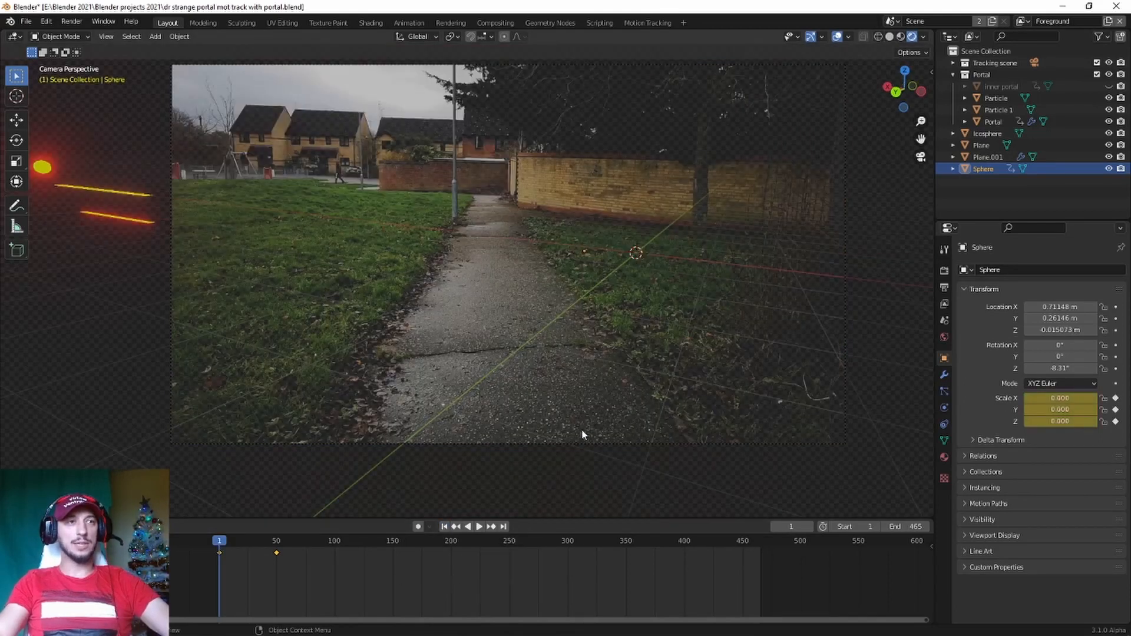
pyautogui.press('space')
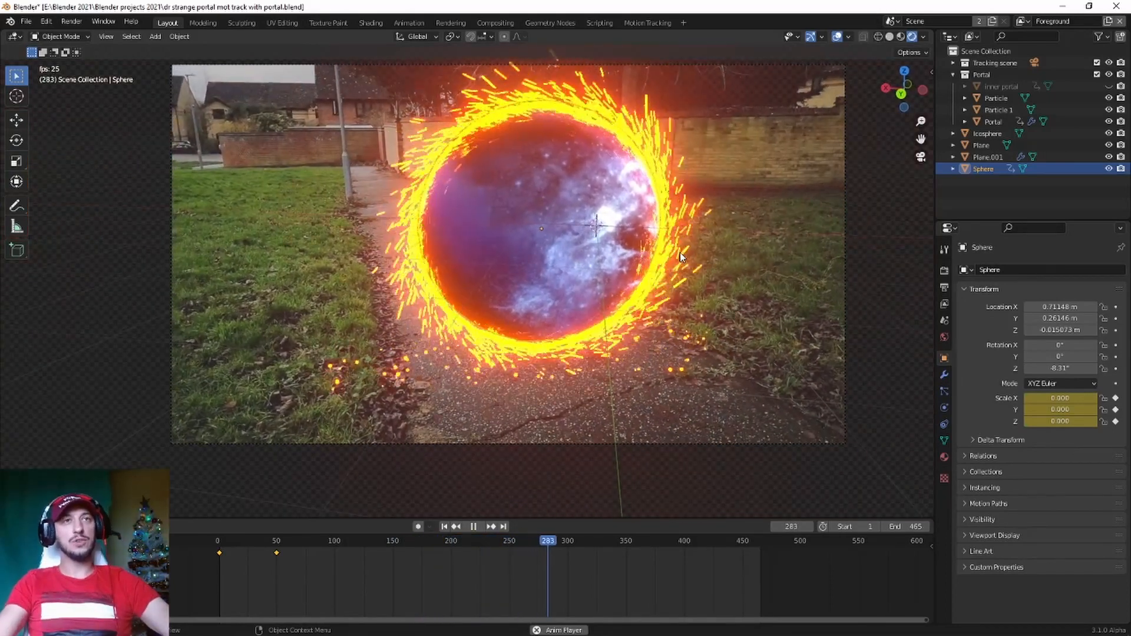
pyautogui.press('space')
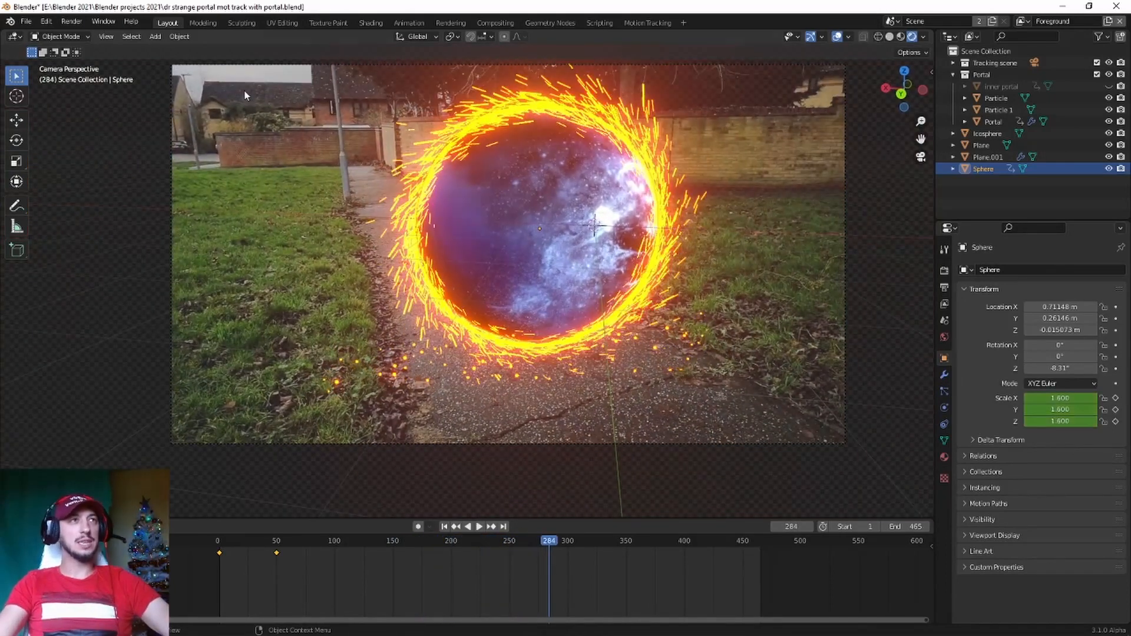
# - In the UV Editing workspace, move all of the half sphere's UVs about -0.26 in X and -0.03 in Y, centring them on the nebula image
pyautogui.click(281, 22)
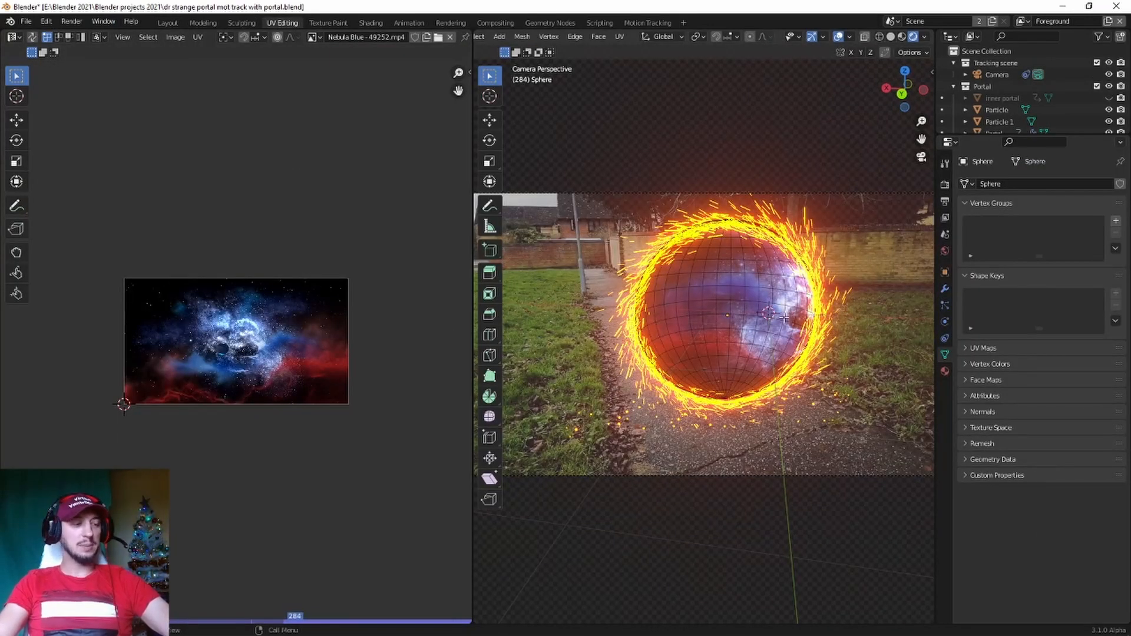
pyautogui.press('a')
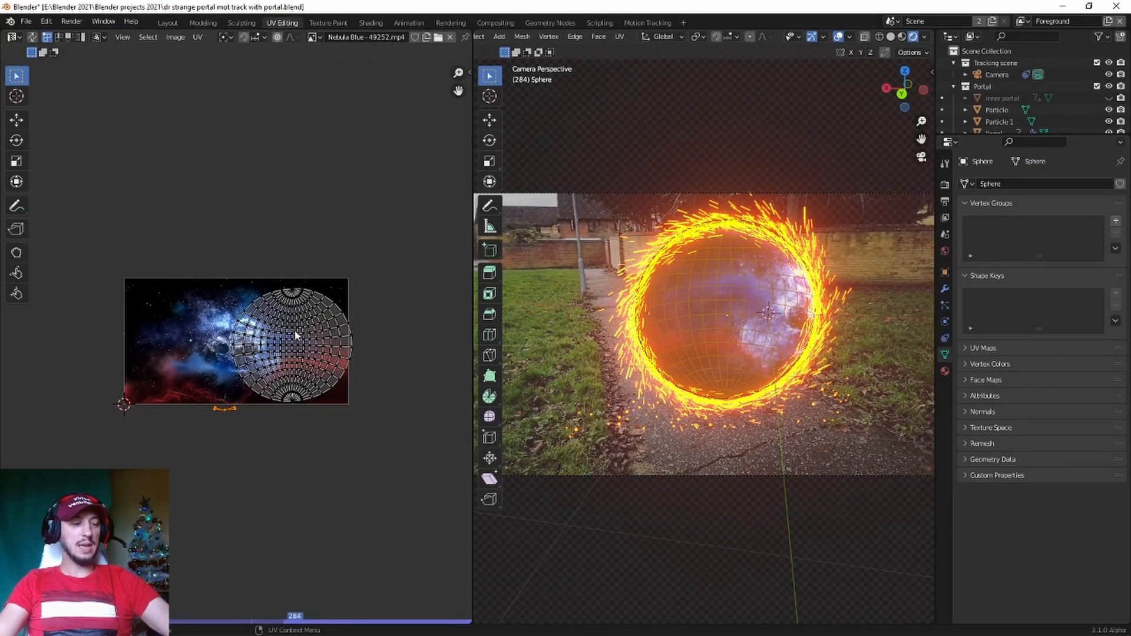
pyautogui.press('a')
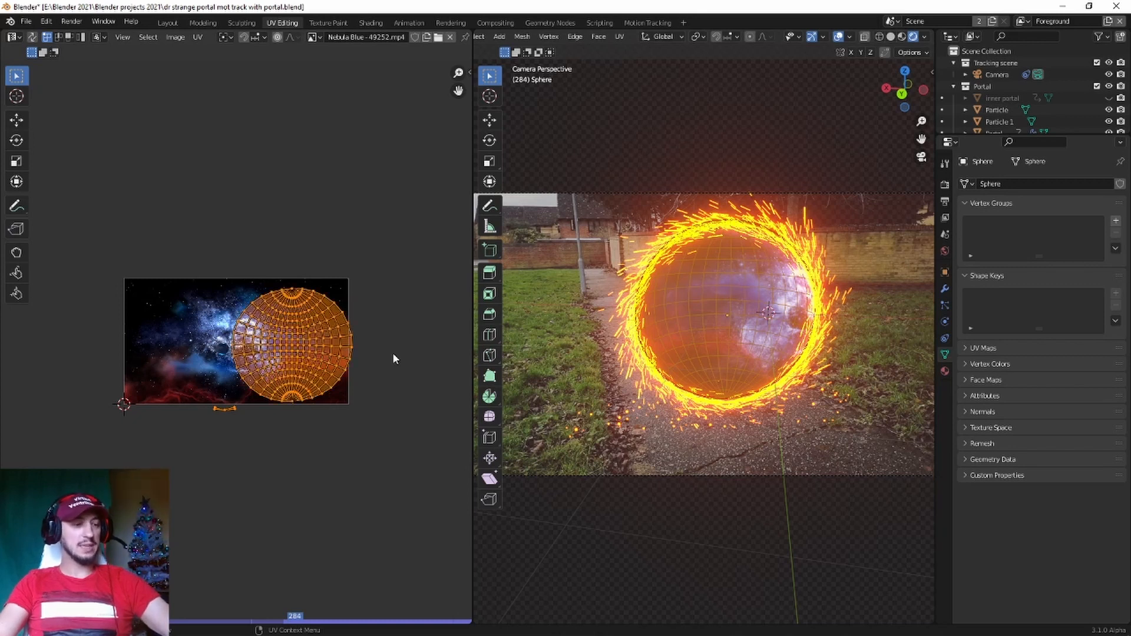
pyautogui.press('g')
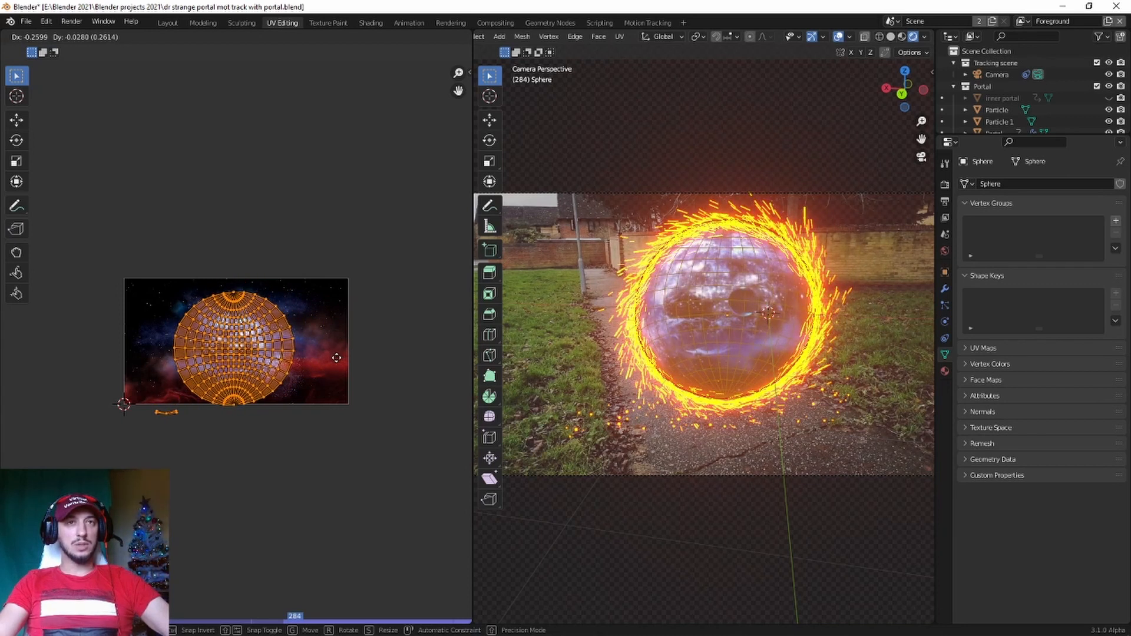
pyautogui.click(337, 358)
pyautogui.click(167, 23)
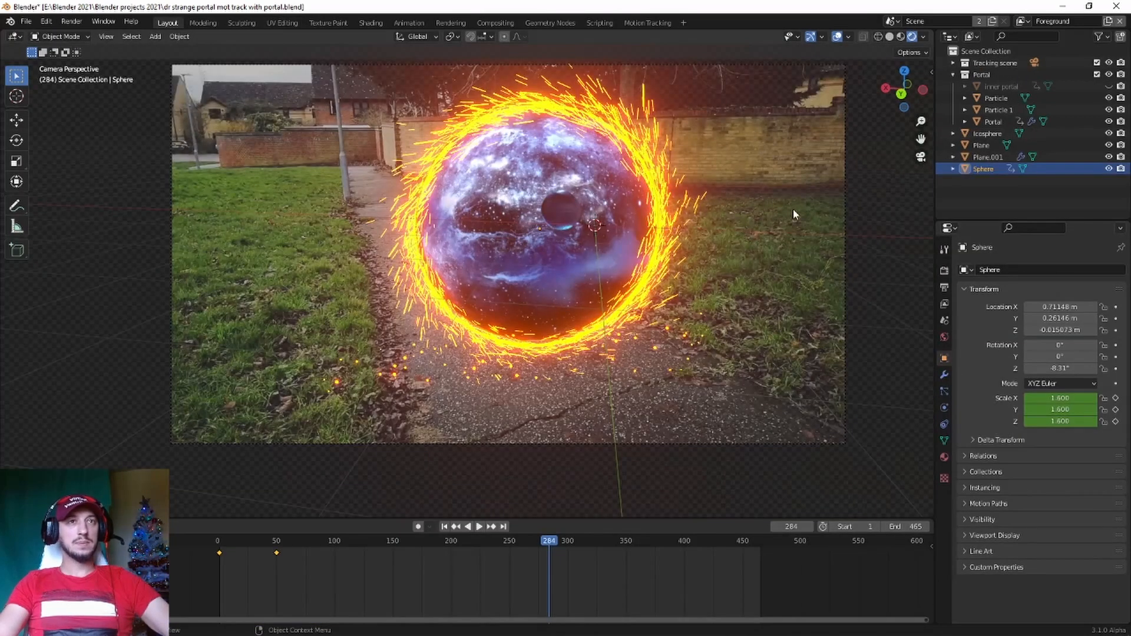
# - Play the animation from frame 1 in the Layout workspace to review the repositioned nebula texture inside the portal
pyautogui.click(444, 526)
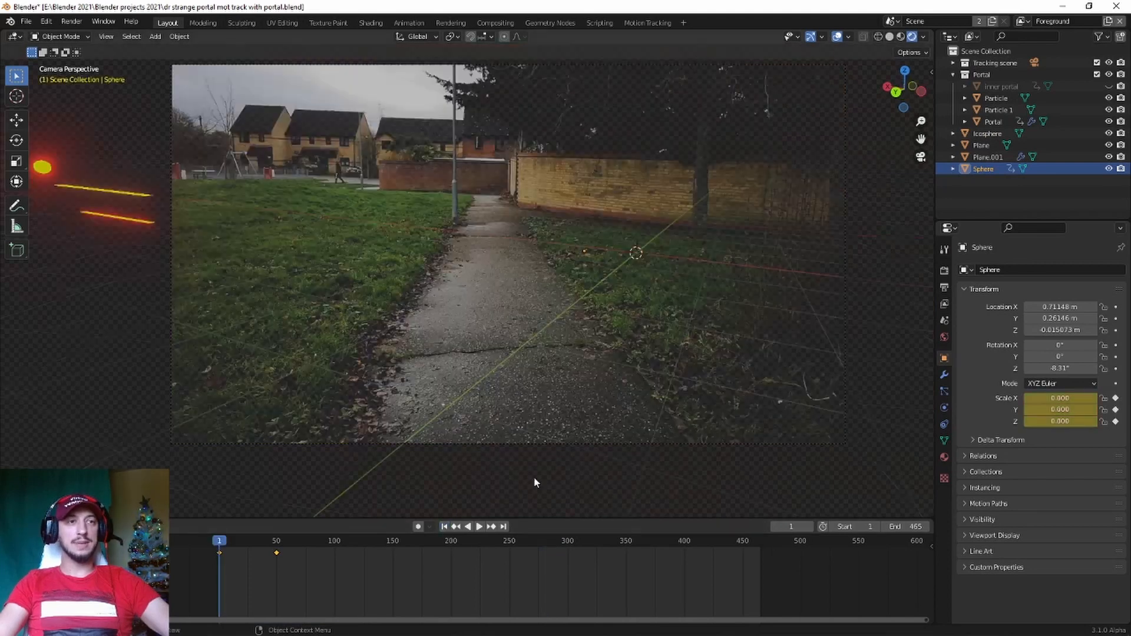
pyautogui.press('space')
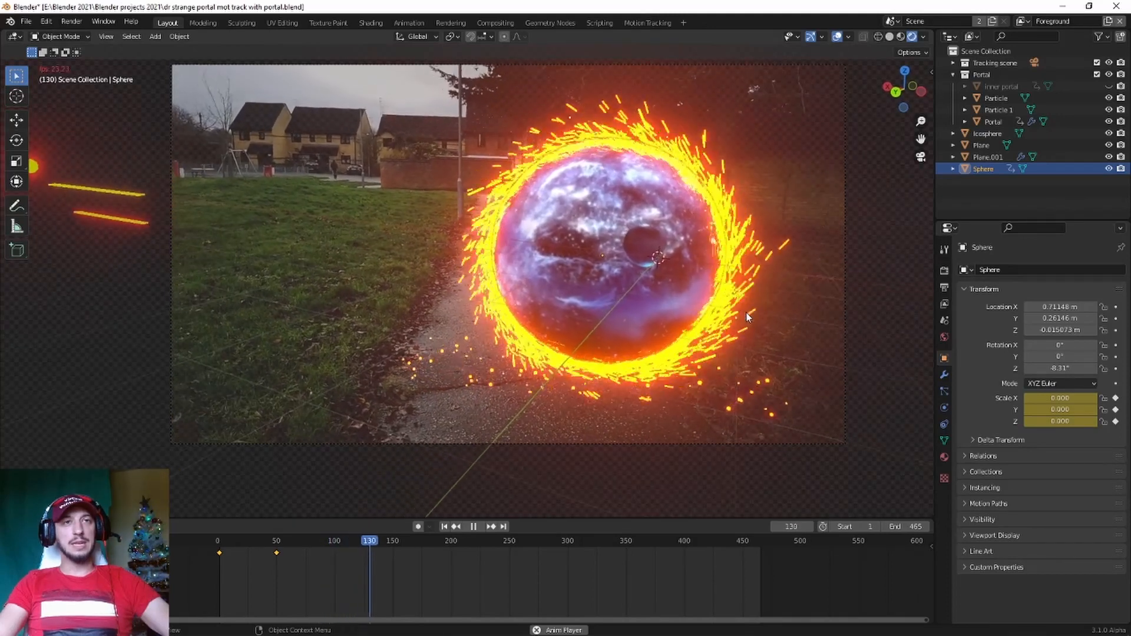
pyautogui.press('space')
# - Go through the render settings and set the output file format to FFmpeg Video in the output properties
pyautogui.press('F12')
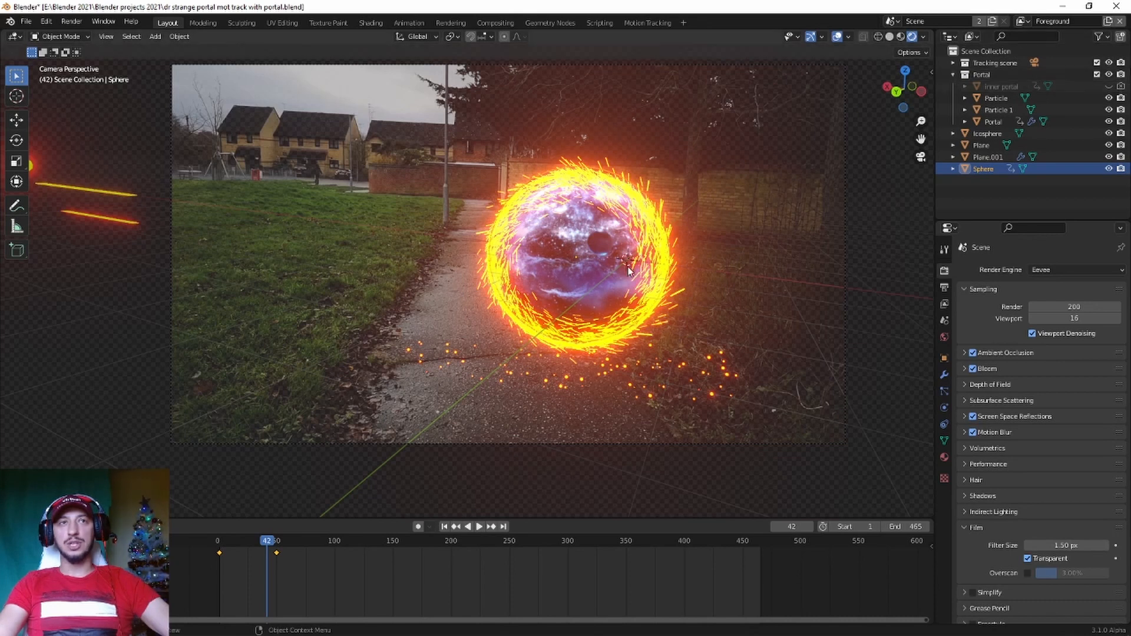
pyautogui.click(945, 288)
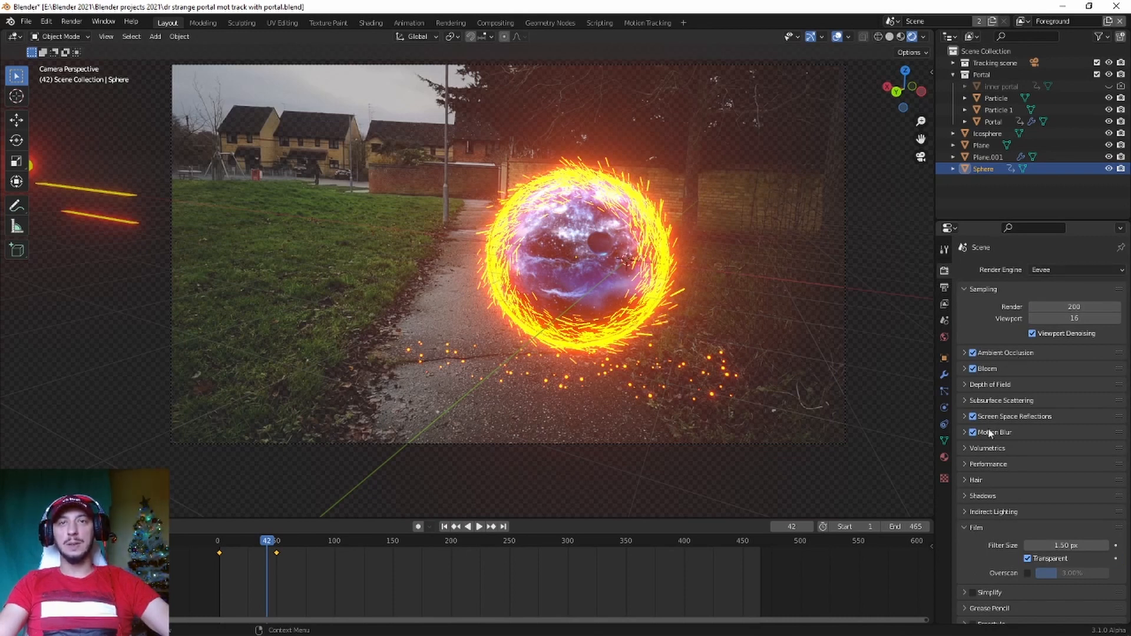
pyautogui.scroll(-5, 1004, 483)
pyautogui.click(945, 287)
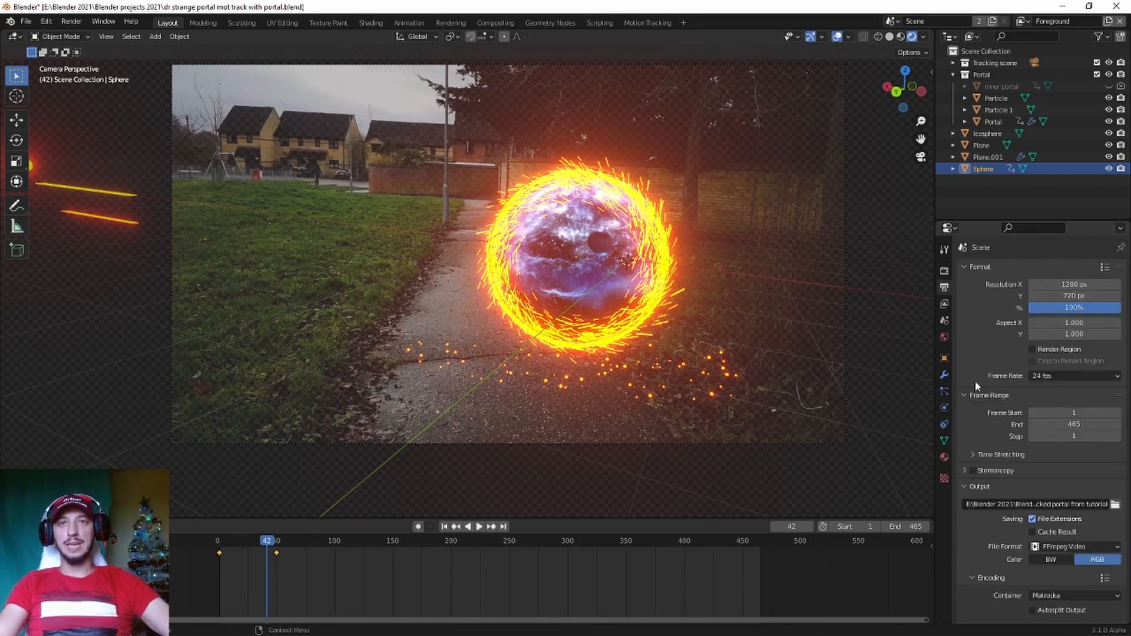
pyautogui.scroll(-2, 1010, 430)
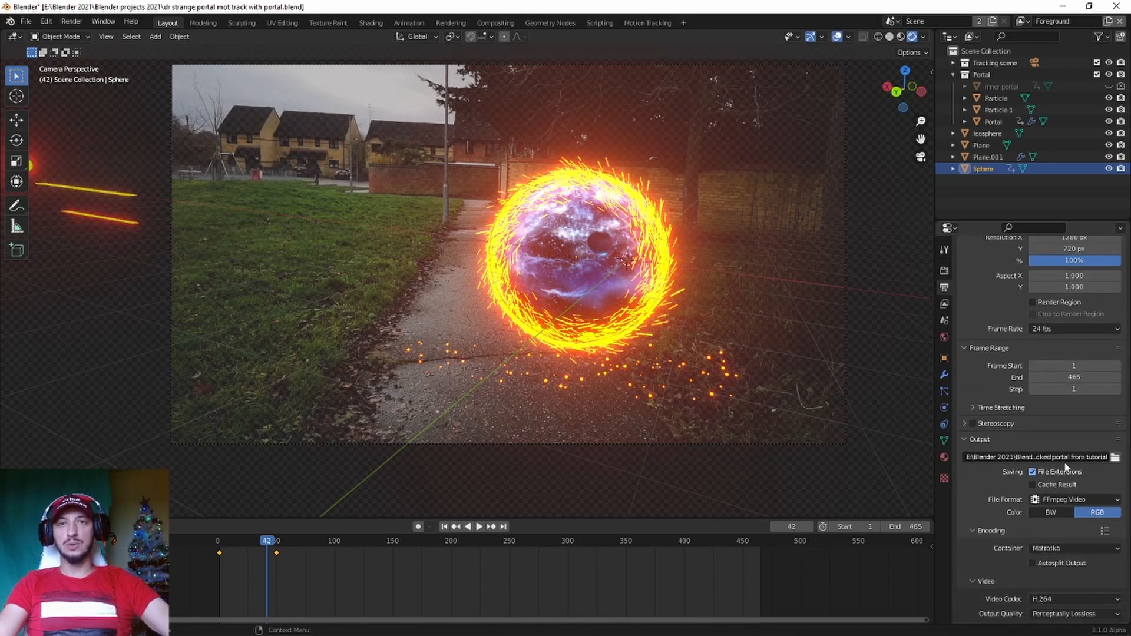
pyautogui.click(1115, 501)
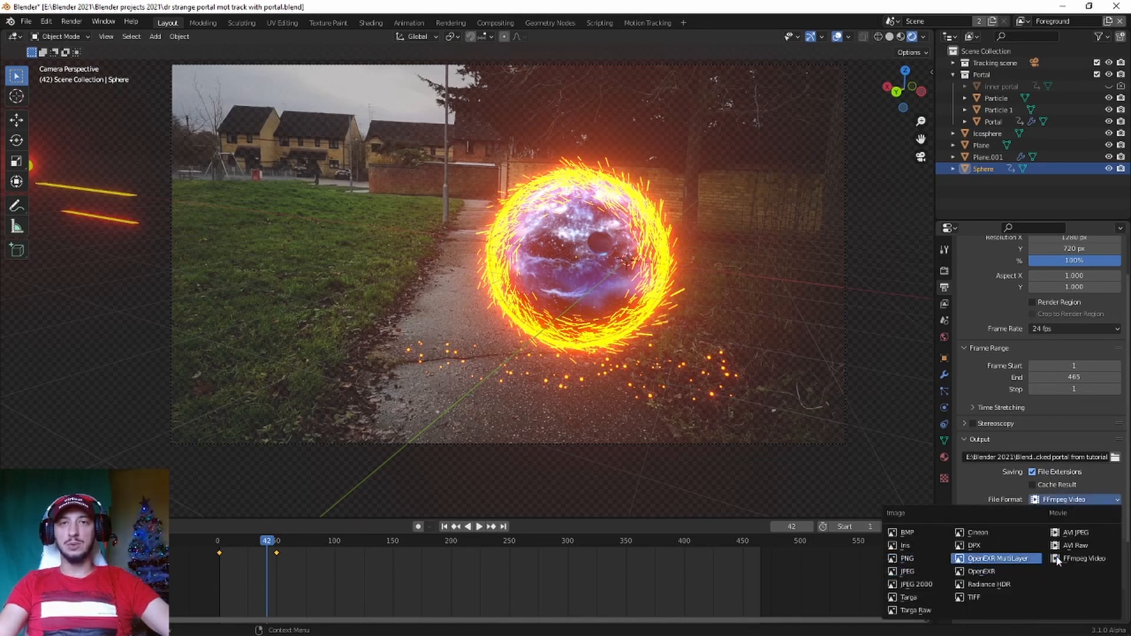
pyautogui.click(1078, 558)
# - Set the video encoding container to MPEG-4 and the output quality to Perceptually Lossless
pyautogui.scroll(-2, 1057, 515)
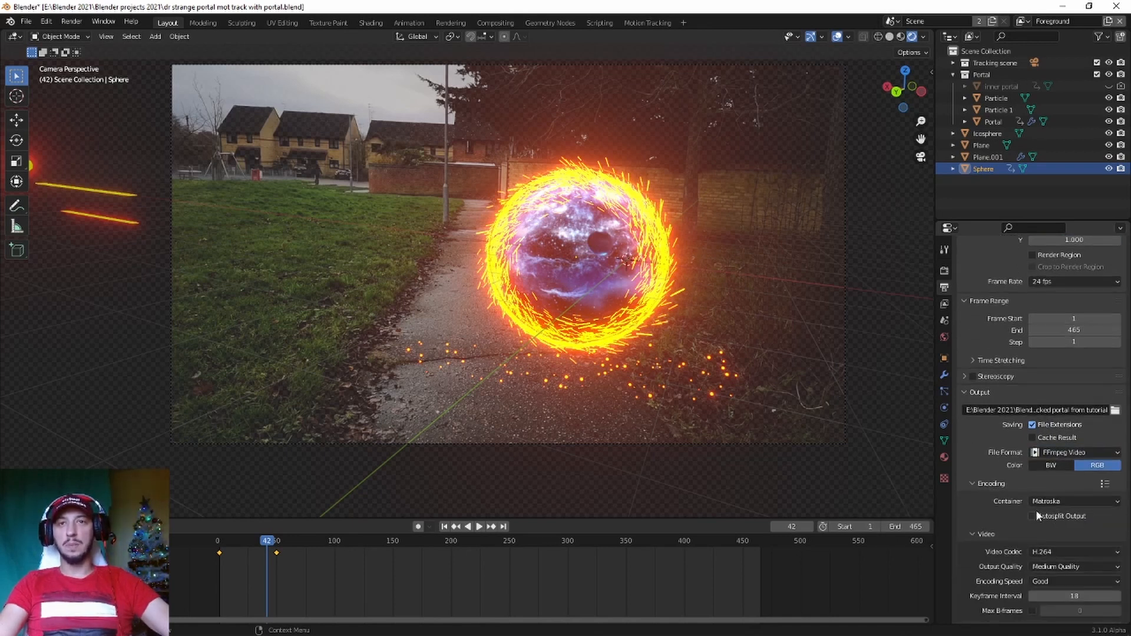
pyautogui.click(1099, 501)
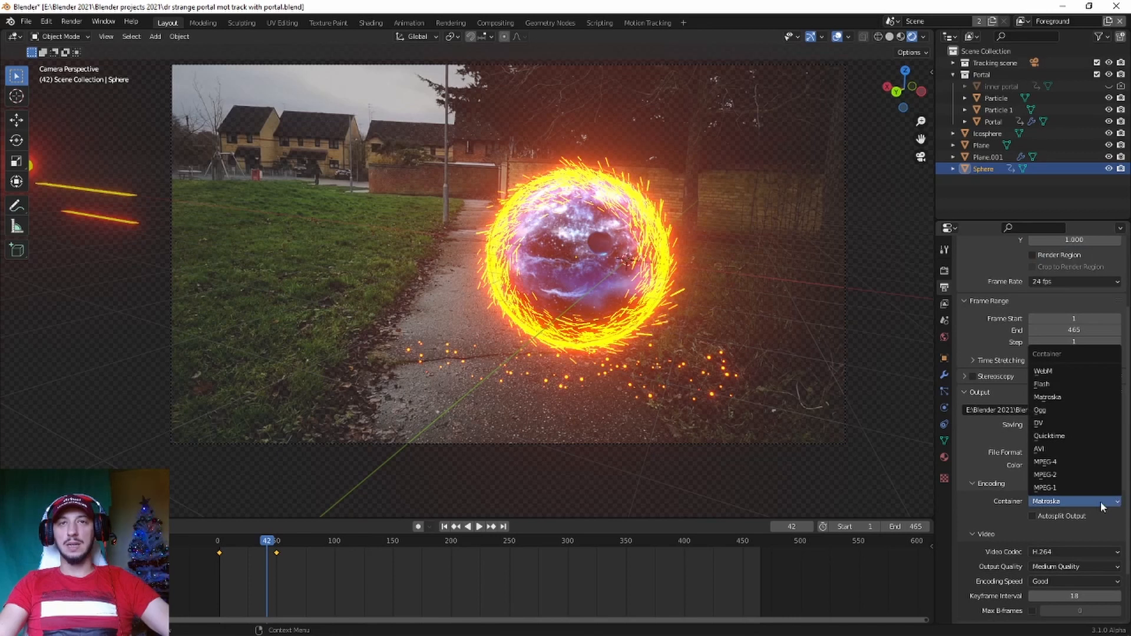
pyautogui.click(1080, 461)
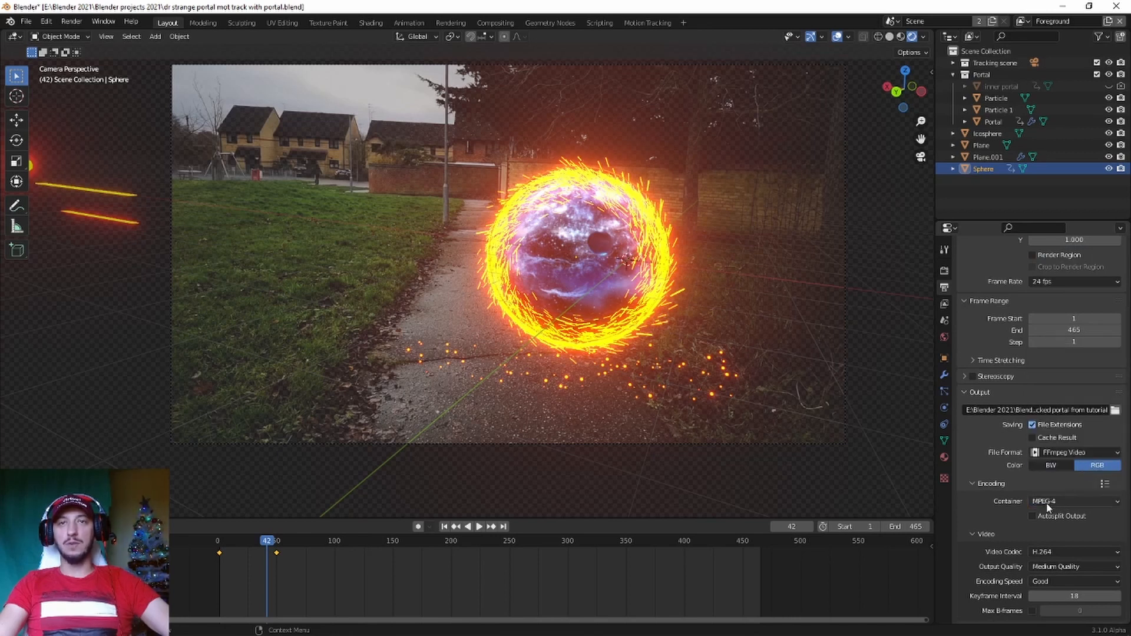
pyautogui.scroll(-3, 1076, 504)
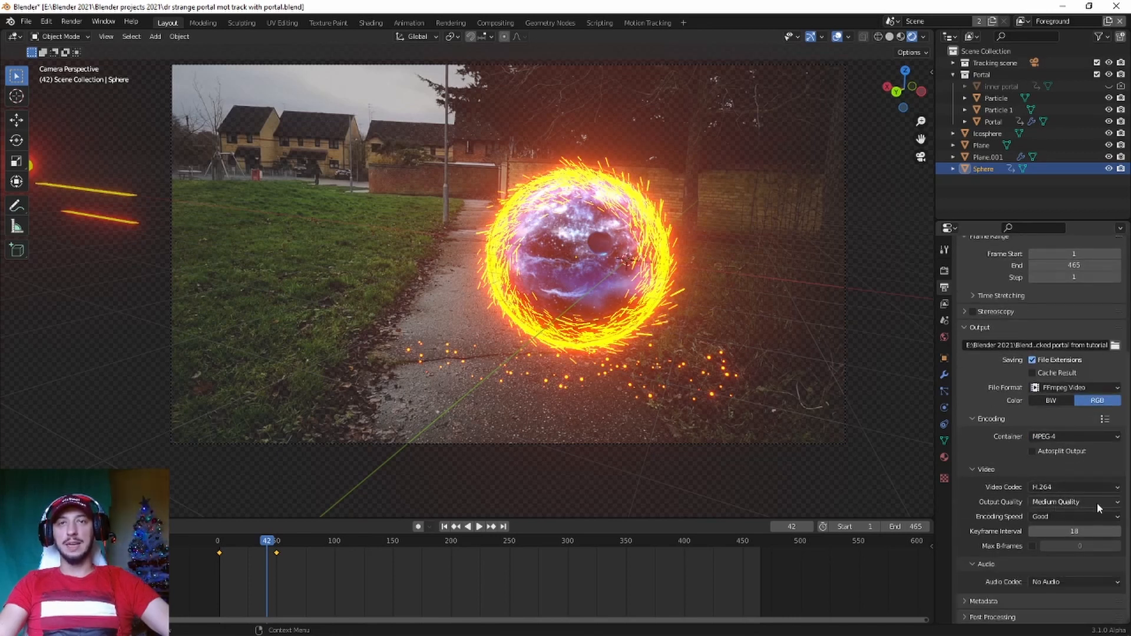
pyautogui.click(1097, 503)
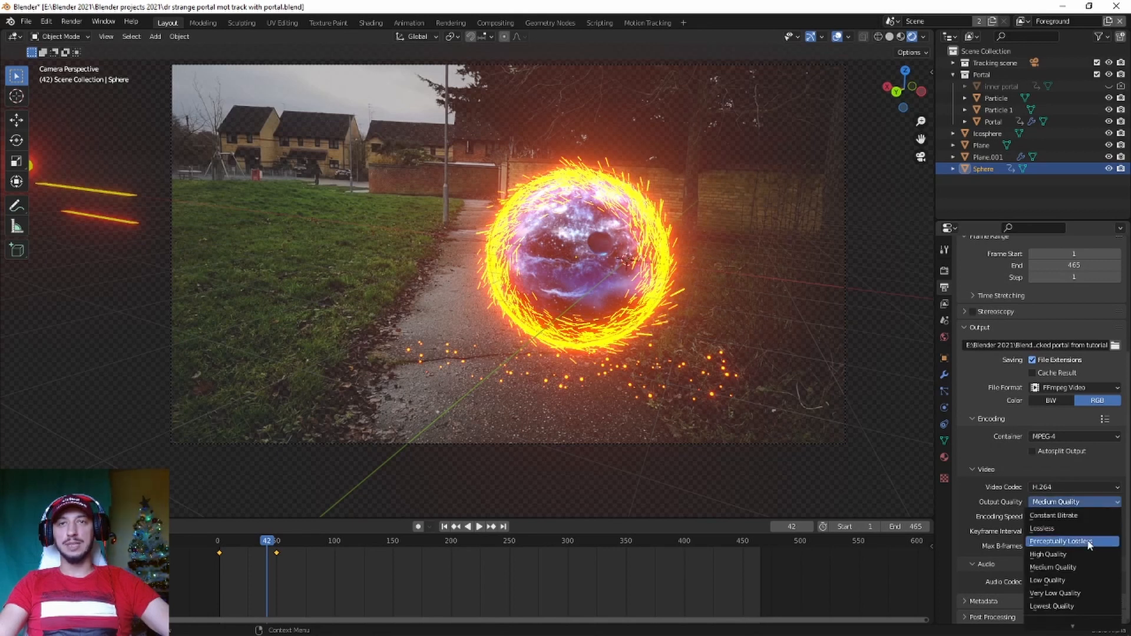
pyautogui.click(1064, 538)
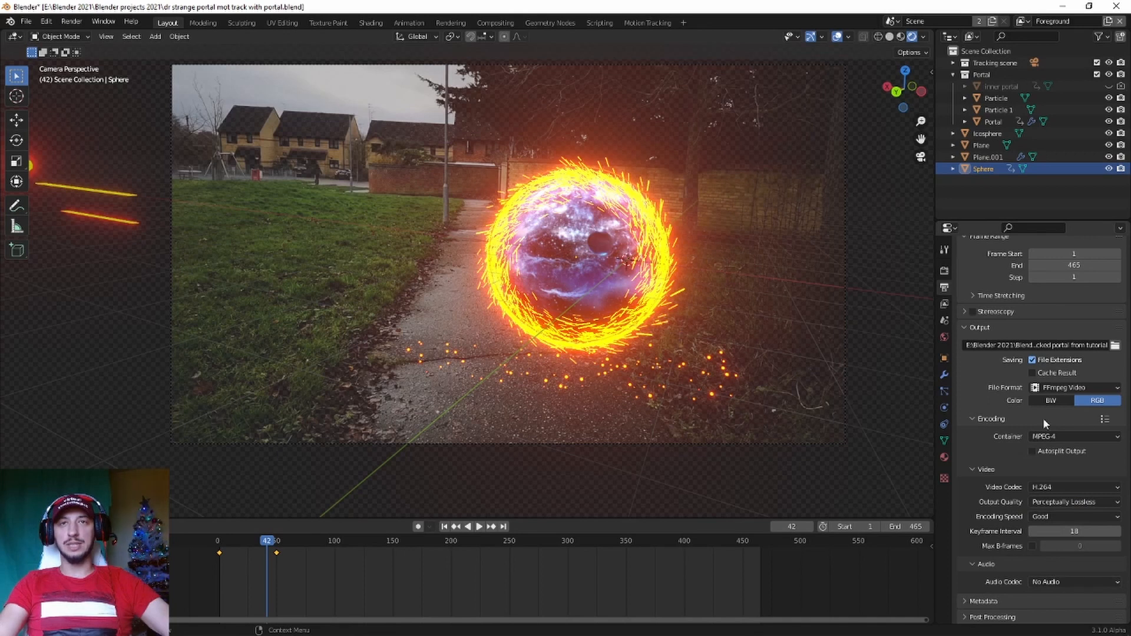
# - Browse the output destination folder for the rendered animation and close the file browser without changing the path
pyautogui.scroll(7, 1043, 419)
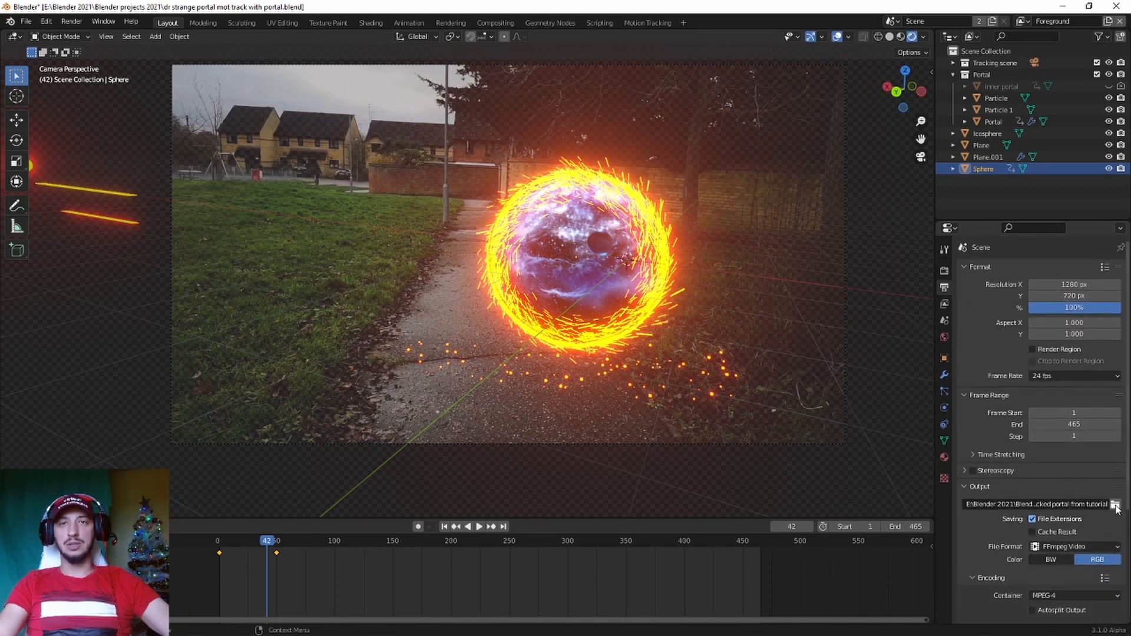
pyautogui.click(1114, 505)
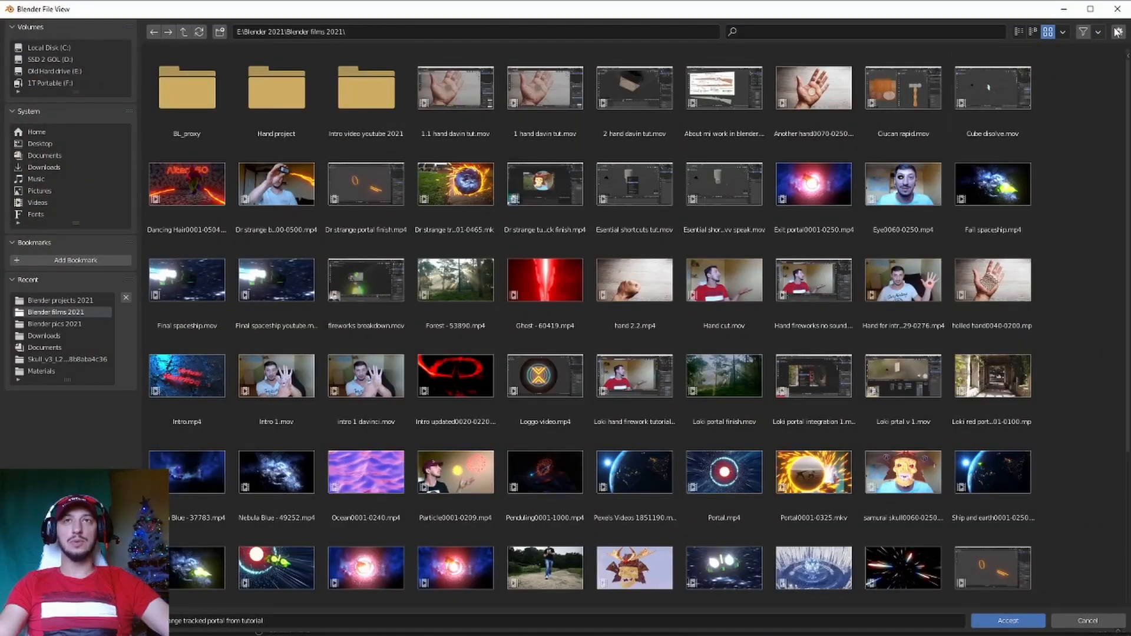
pyautogui.click(1118, 9)
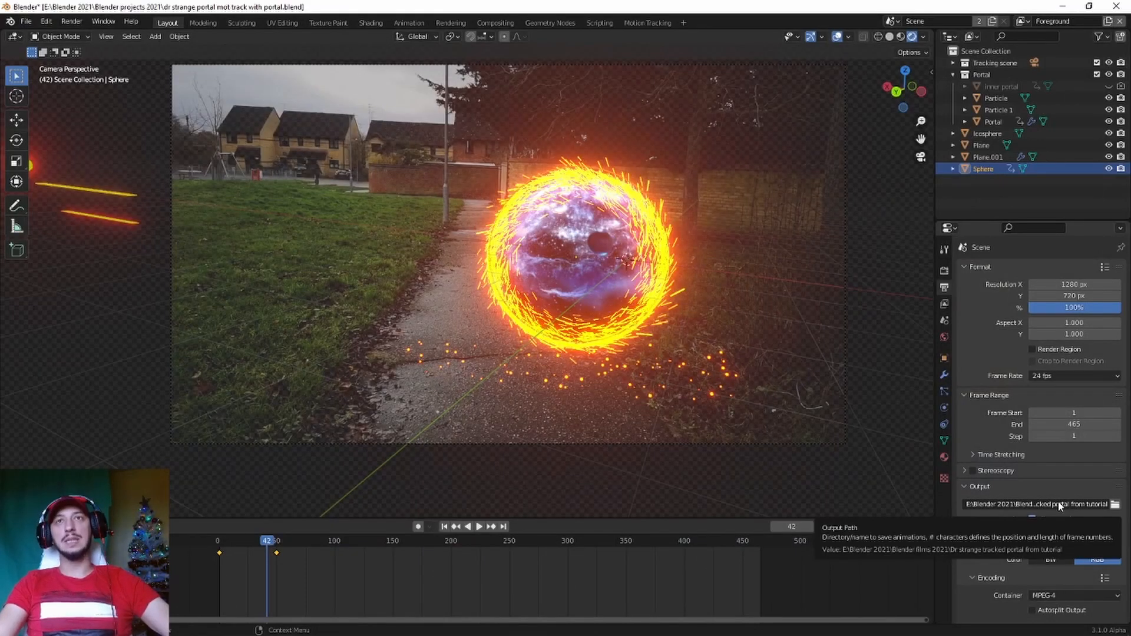
# - Play the animation briefly from the current frame to review the growing portal, and stop playback
pyautogui.press('space')
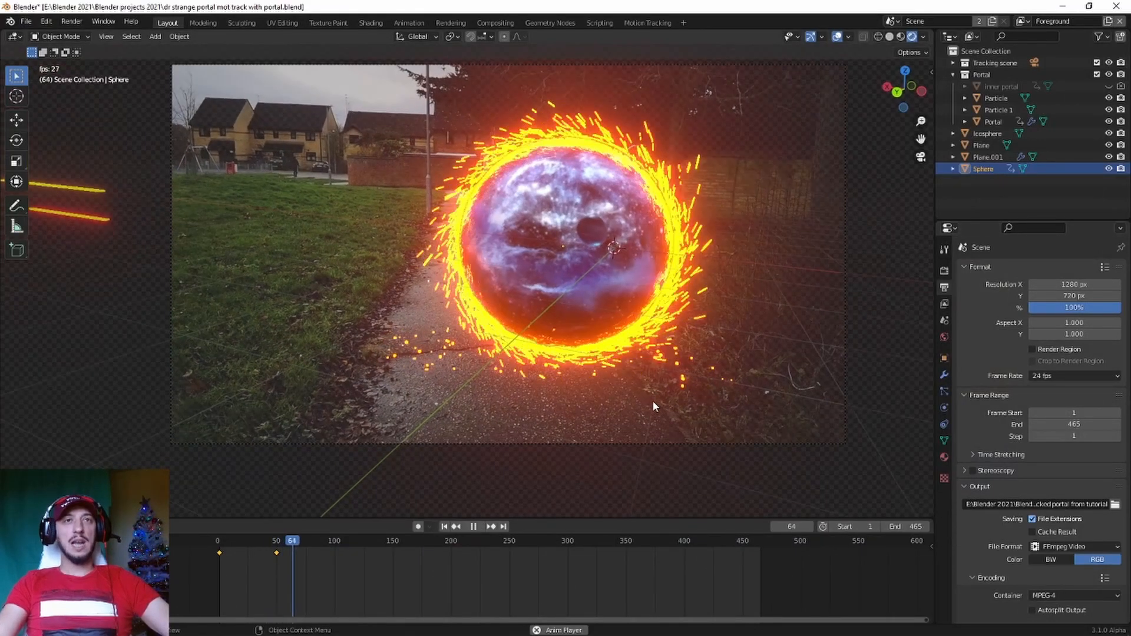
pyautogui.press('space')
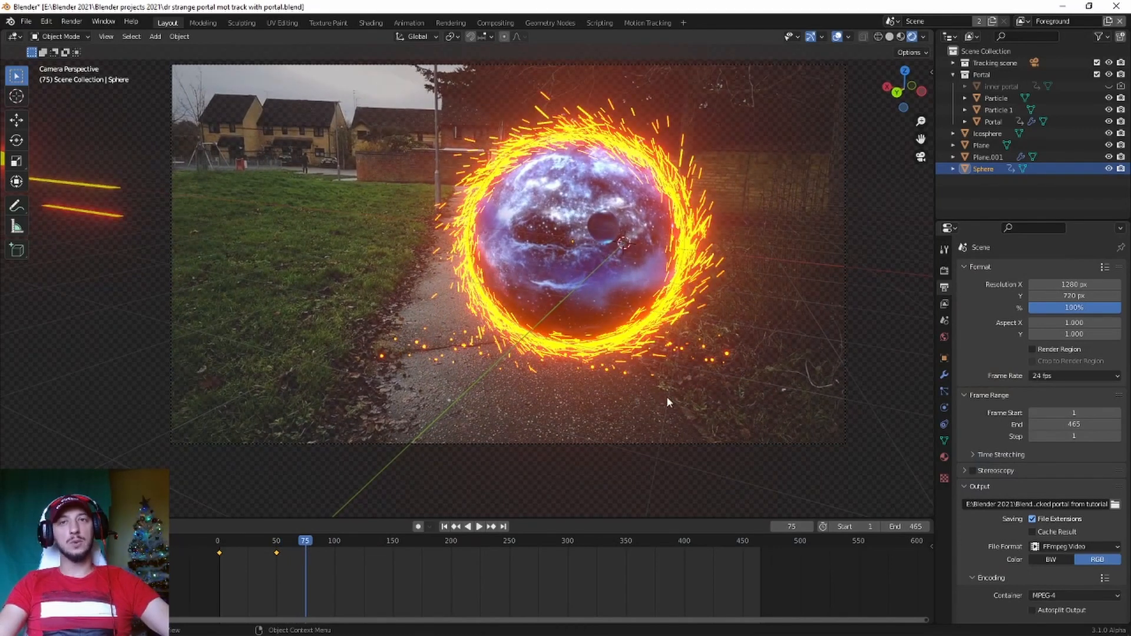